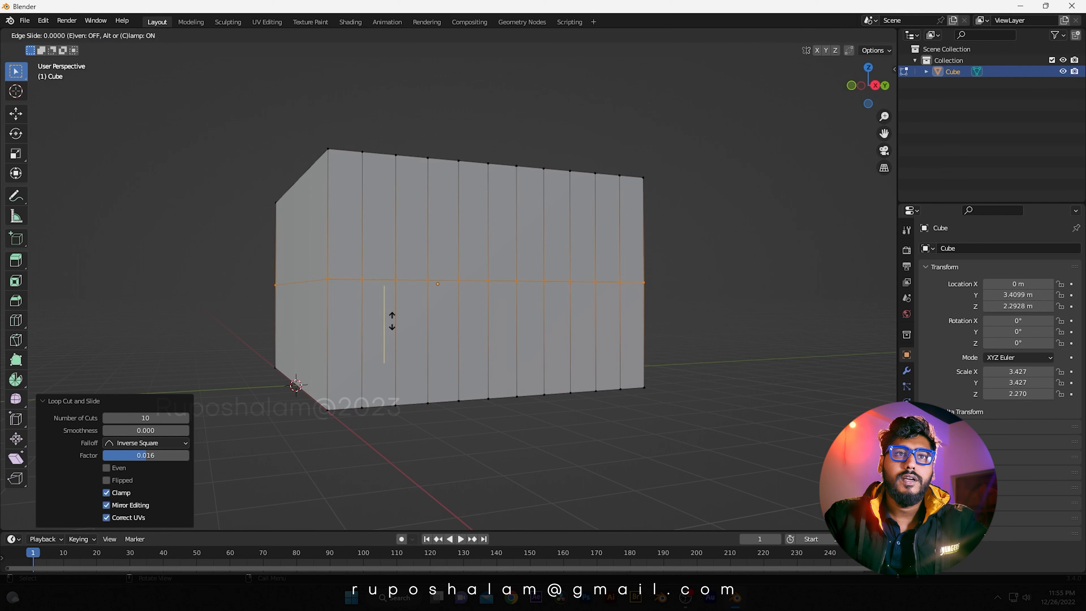
- Place the horizontal loop cut centred on the cube and set its number of cuts to 12
right_click(392, 321)
left_click(185, 418)
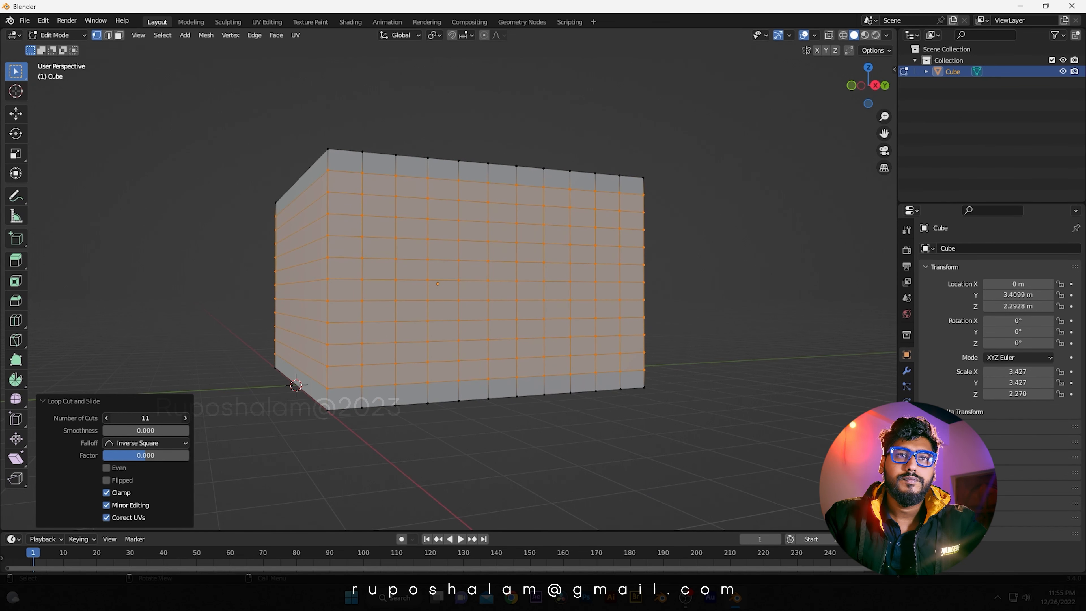
left_click(185, 417)
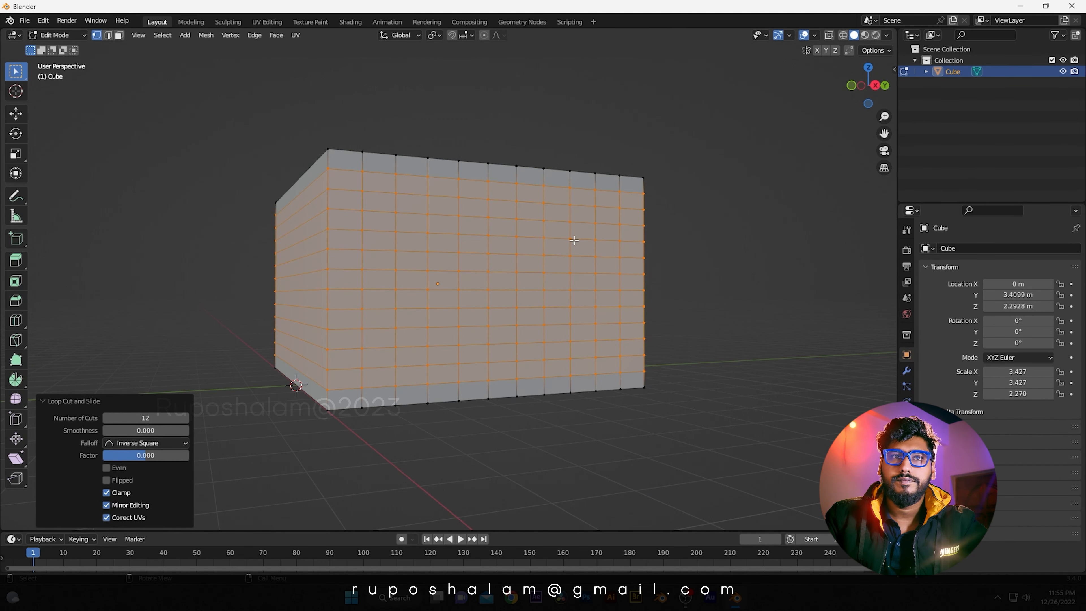
- Deselect the mesh and display it in wireframe from the right orthographic view
mouse_move(574, 240)
middle_mouse_down()
mouse_move(531, 242)
mouse_move(584, 241)
mouse_move(564, 262)
mouse_move(504, 251)
mouse_move(623, 279)
mouse_move(500, 230)
mouse_move(506, 241)
middle_mouse_up()
scroll(501, 248, "down", 1)
left_click(623, 279)
scroll(500, 230, "up", 1)
key("KP_3")
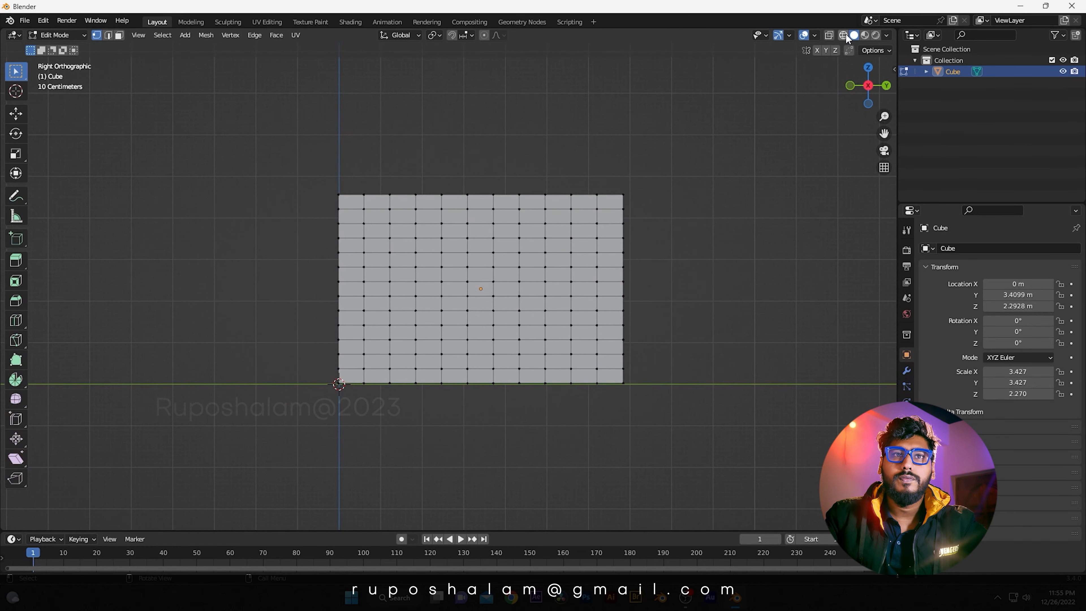
left_click(843, 35)
scroll(480, 240, "up", 3)
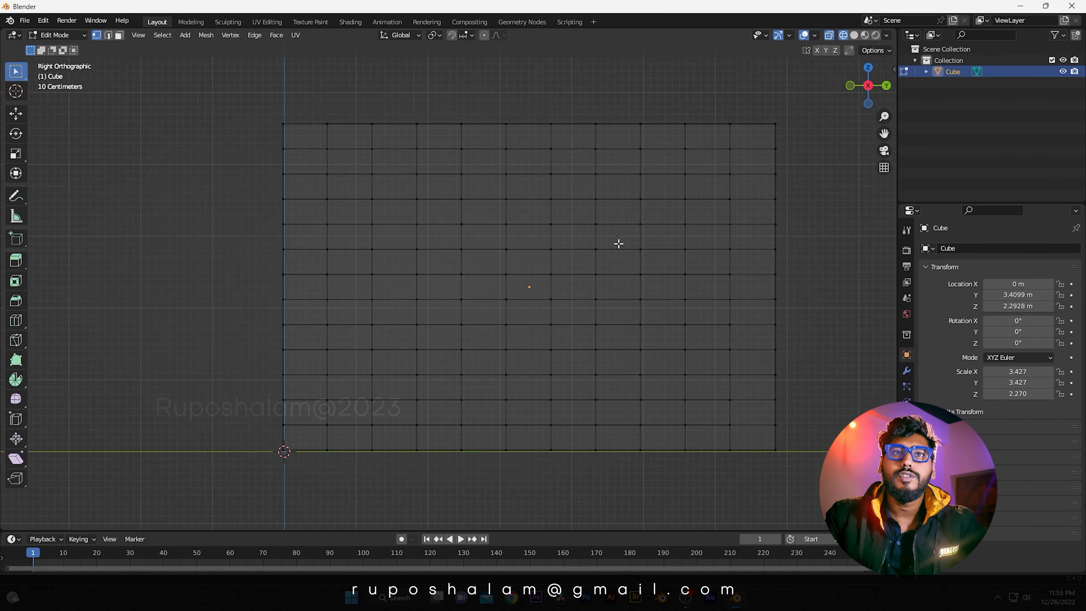
middle_click_drag(618, 244, 538, 249, "shift")
scroll(691, 182, "up", 1)
middle_click_drag(655, 182, 556, 262, "shift")
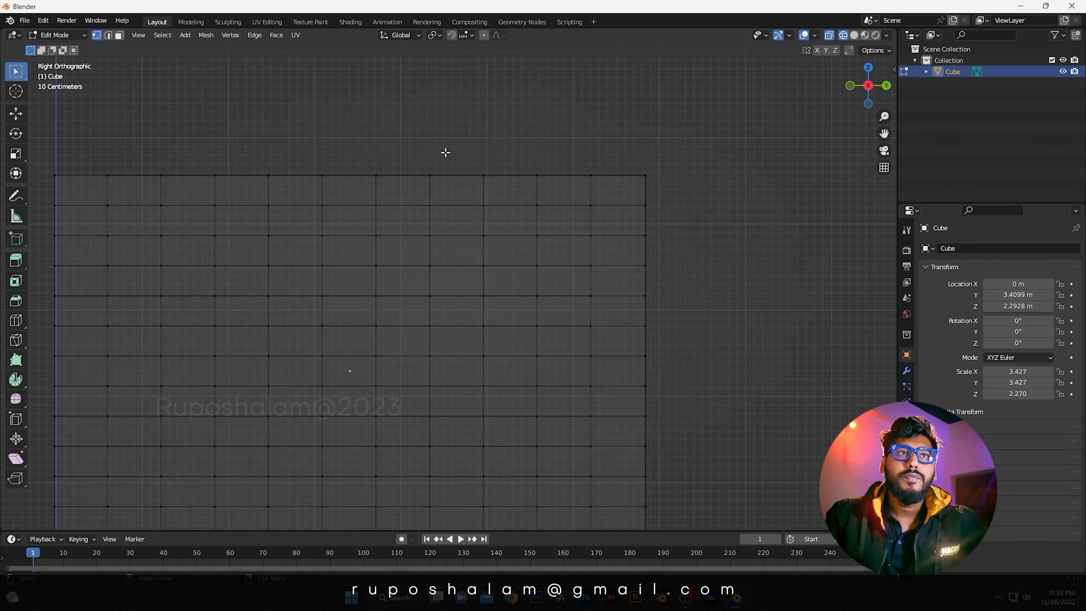
- Switch to face selection mode and leave no faces selected
left_click(120, 35)
middle_click_drag(650, 155, 747, 141, "shift")
left_click_drag(616, 156, 535, 186)
left_click(556, 130)
middle_click_drag(557, 130, 603, 125, "shift")
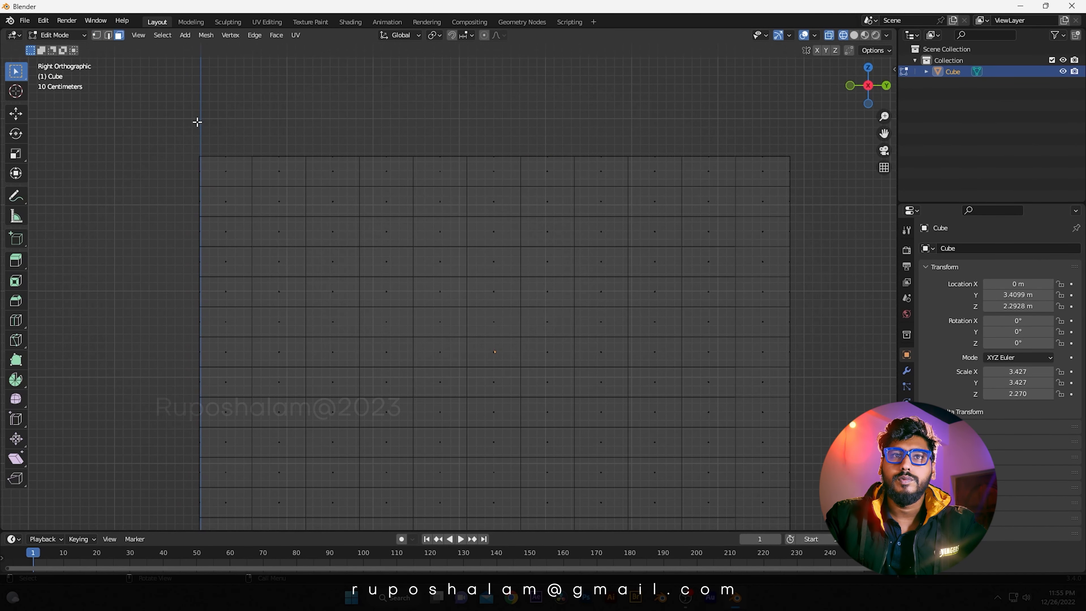
- Delete the faces above a diagonal stair outline, nine columns in the top row decreasing to one in the ninth, and restore solid shading
left_click_drag(197, 122, 661, 198)
middle_click_drag(689, 238, 725, 231, "shift")
left_click_drag(218, 129, 652, 204, "shift")
left_click_drag(197, 214, 649, 235, "shift")
key("ctrl+z")
left_click_drag(224, 213, 595, 235, "shift")
left_click_drag(217, 244, 576, 263, "shift")
scroll(535, 264, "down", 2)
scroll(535, 264, "up", 2)
left_click_drag(216, 273, 486, 293, "shift")
left_click_drag(226, 310, 449, 319, "shift")
left_click_drag(227, 336, 375, 352, "shift")
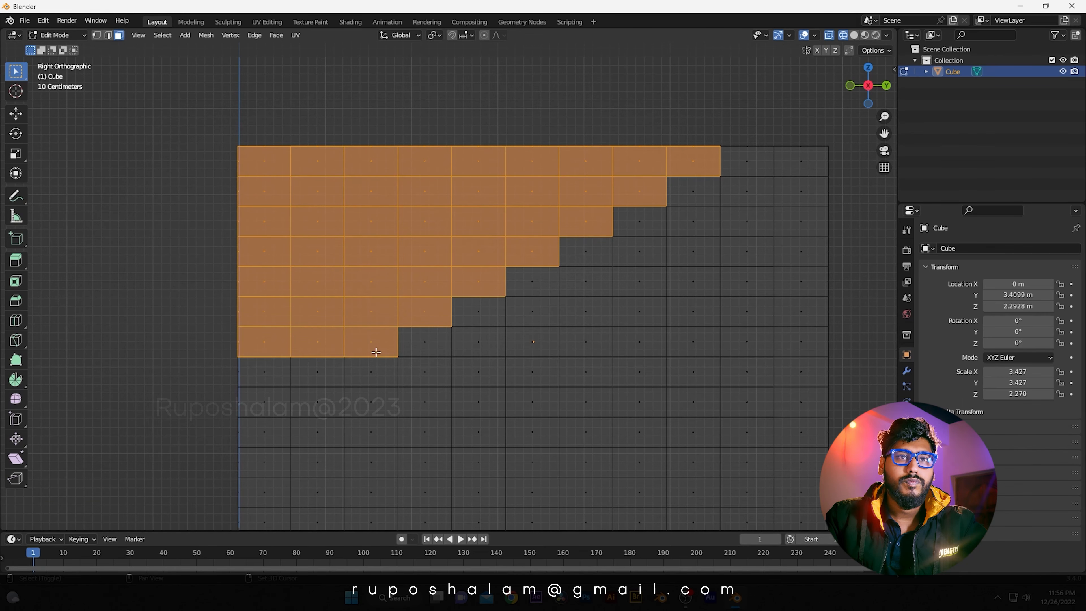
left_click_drag(224, 365, 334, 381, "shift")
left_click_drag(222, 390, 278, 408, "shift")
middle_click_drag(586, 332, 638, 312, "shift")
scroll(609, 248, "down", 2)
mouse_move(604, 243)
middle_mouse_down("shift")
mouse_move(551, 263)
mouse_move(848, 267)
mouse_move(662, 318)
mouse_move(707, 289)
mouse_move(462, 246)
mouse_move(555, 209)
mouse_move(526, 225)
mouse_move(505, 264)
mouse_move(479, 185)
mouse_move(400, 200)
mouse_move(502, 194)
mouse_move(429, 193)
mouse_move(441, 187)
mouse_move(522, 214)
mouse_move(562, 211)
mouse_move(540, 258)
mouse_move(529, 228)
mouse_move(527, 244)
mouse_move(491, 241)
middle_mouse_up("shift")
key("x")
left_click(505, 273)
key("shift+z")
scroll(533, 258, "up", 2)
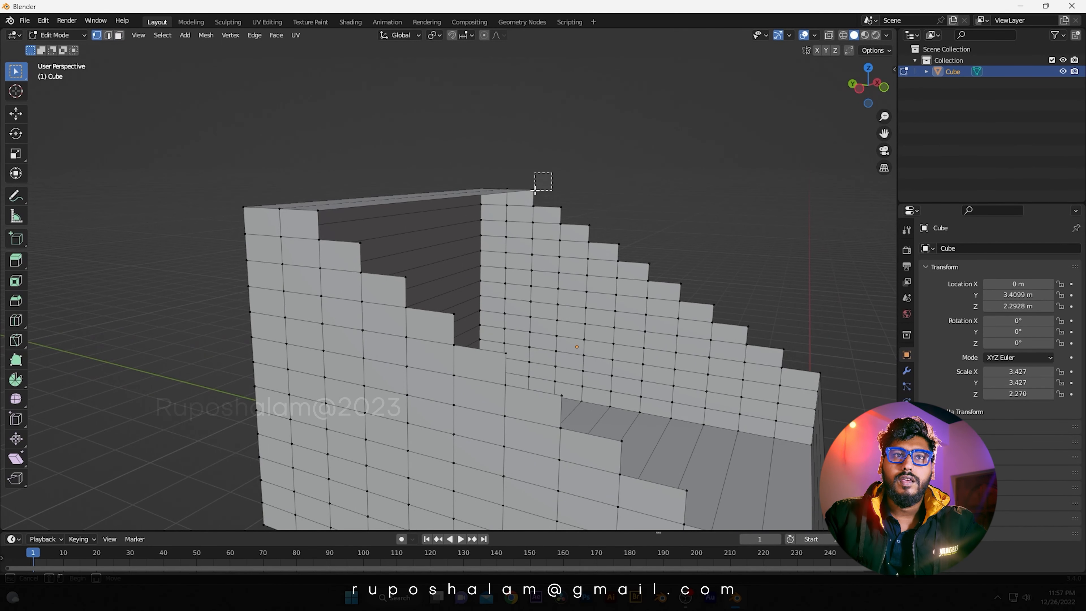
- Fill the open staircase between its two side walls with riser and tread faces, from the top step down to the lowest
middle_click_drag(509, 193, 360, 186)
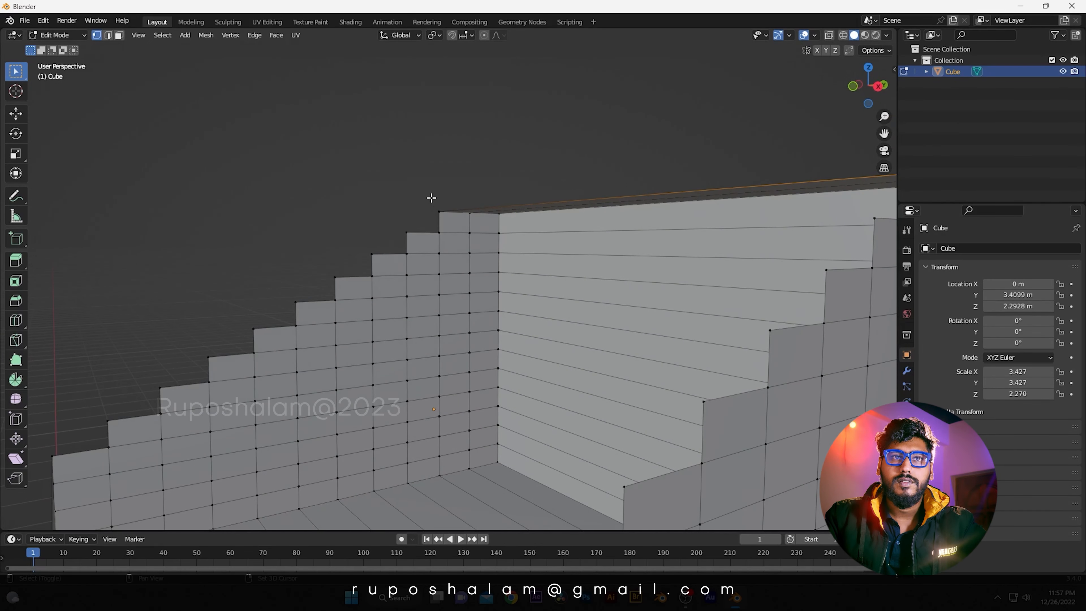
middle_click_drag(439, 211, 569, 244)
key("f")
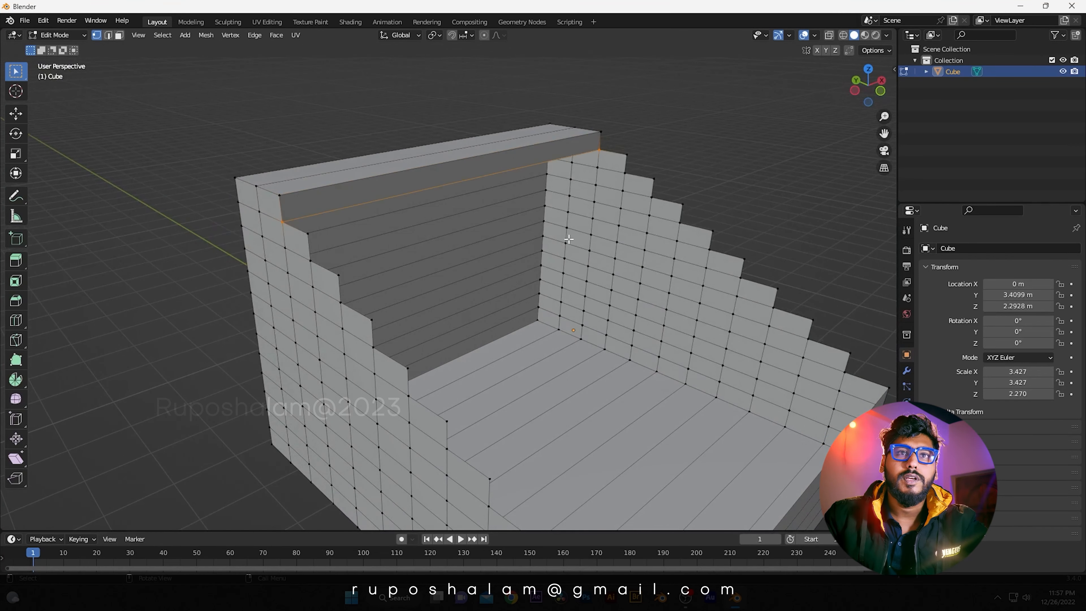
key("f")
key("f")
key("f")
key("f")
key("f")
key("f")
key("f")
key("f")
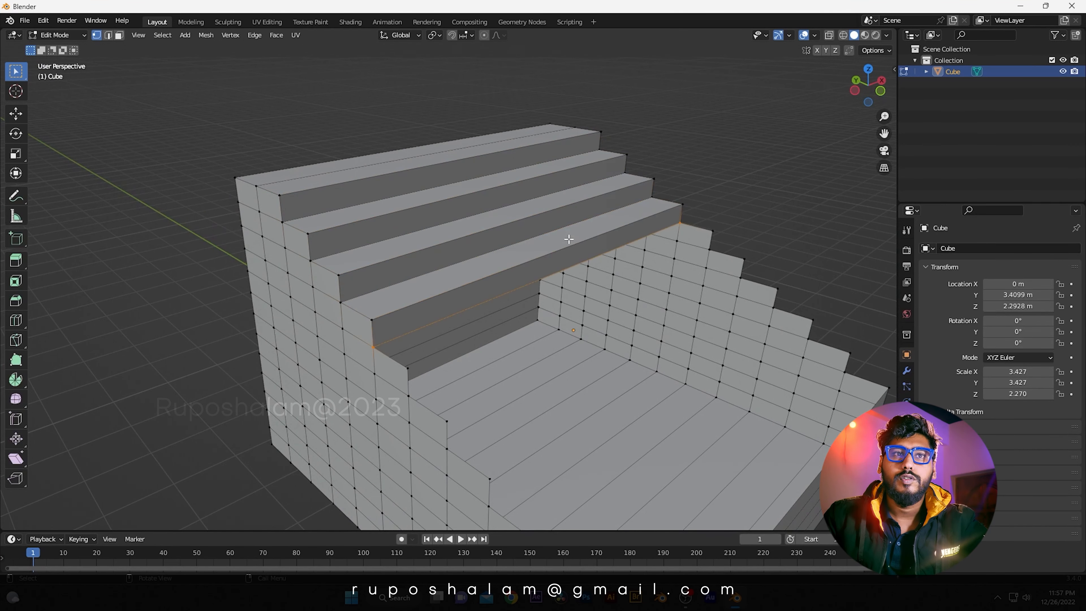
key("f")
key("f")
key("f")
key("f")
key("f")
key("f")
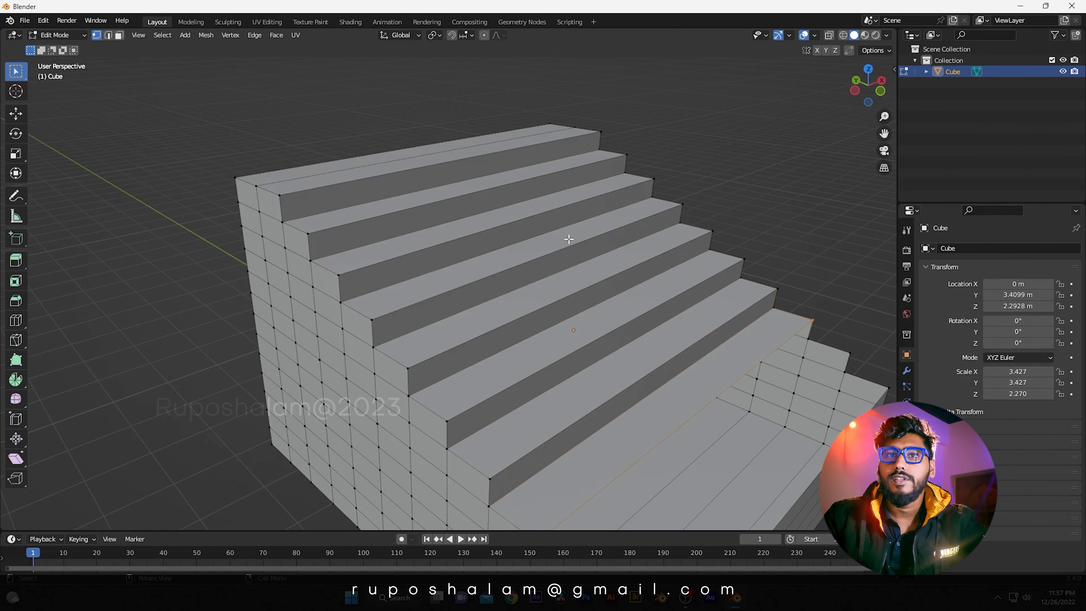
key("f")
key("f")
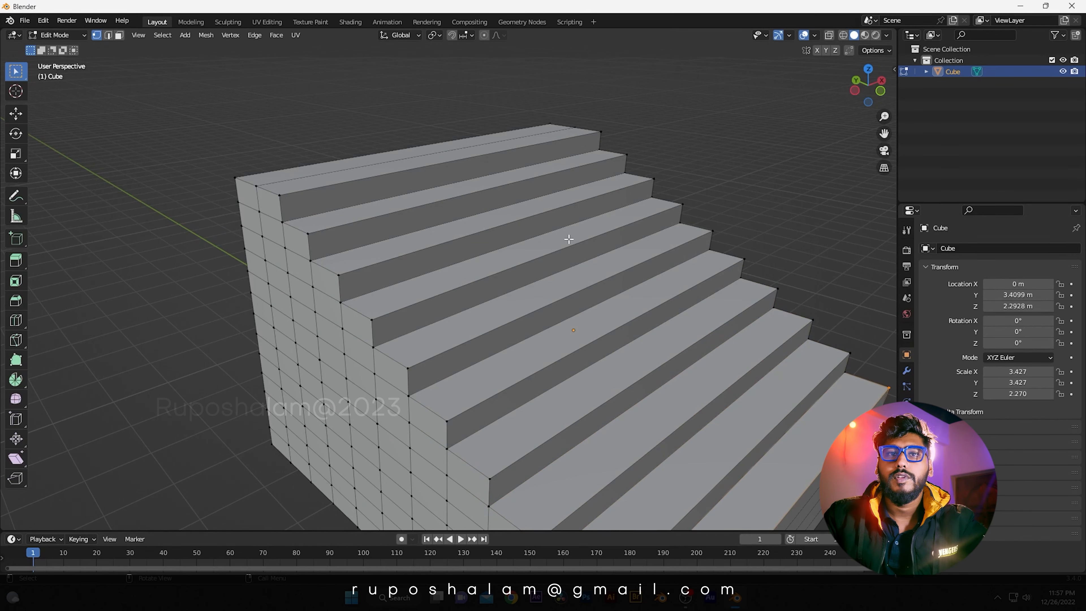
middle_click_drag(598, 255, 611, 299)
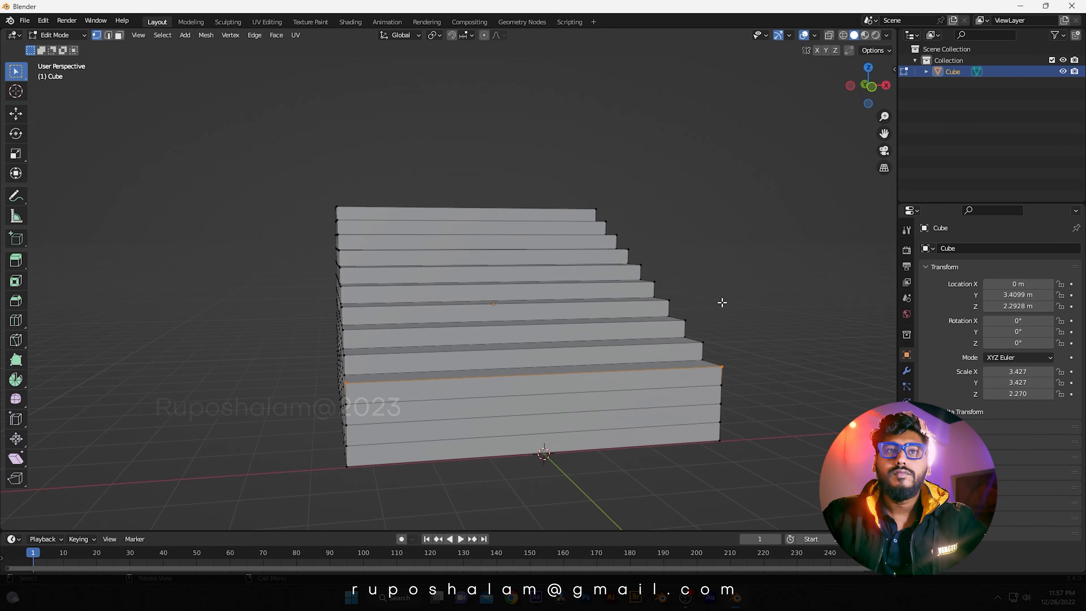
- Return to Object Mode and narrow the staircase along the X axis by a factor of about 0.58
key("Tab")
left_click(705, 238)
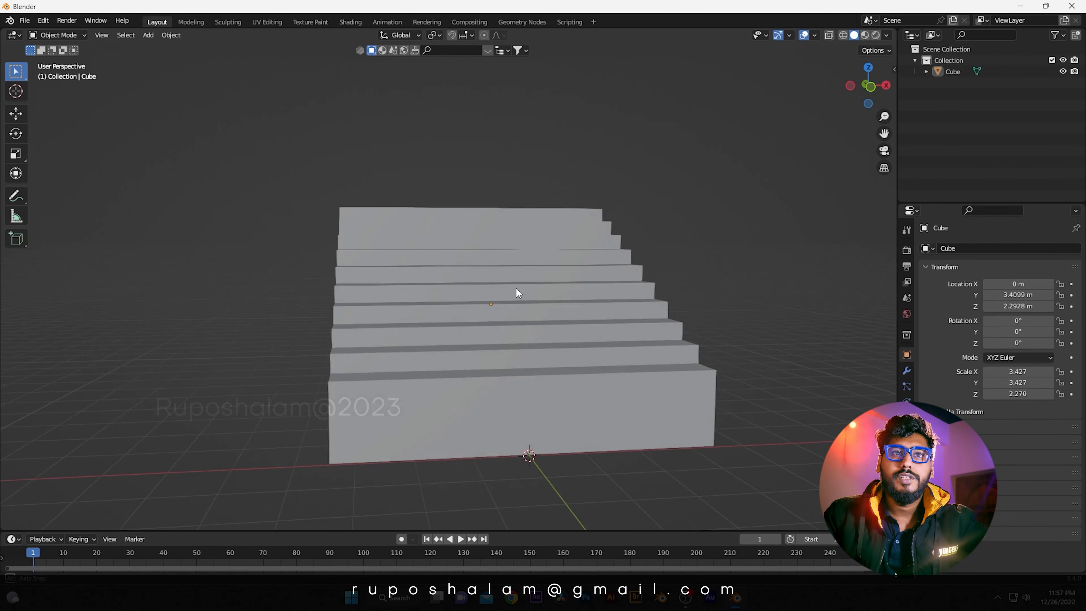
middle_click_drag(516, 293, 575, 277)
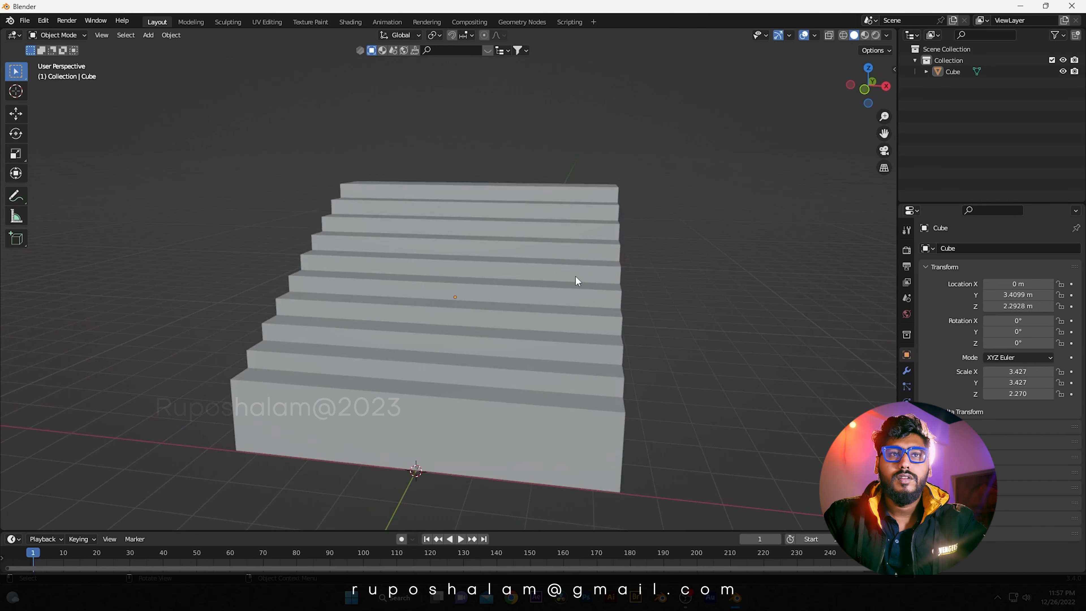
left_click(575, 276)
key("s")
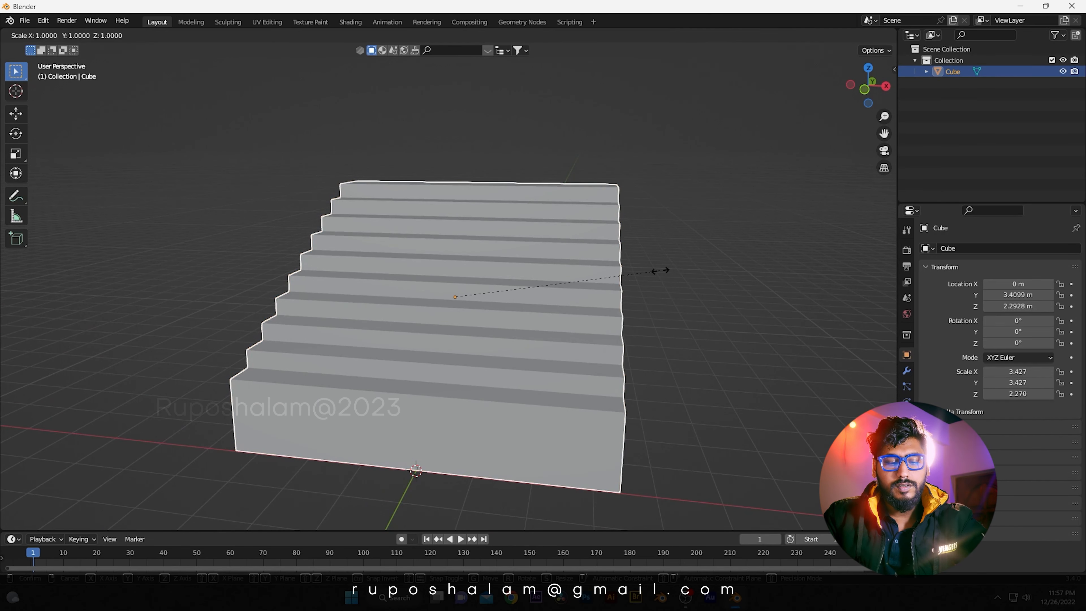
key("x")
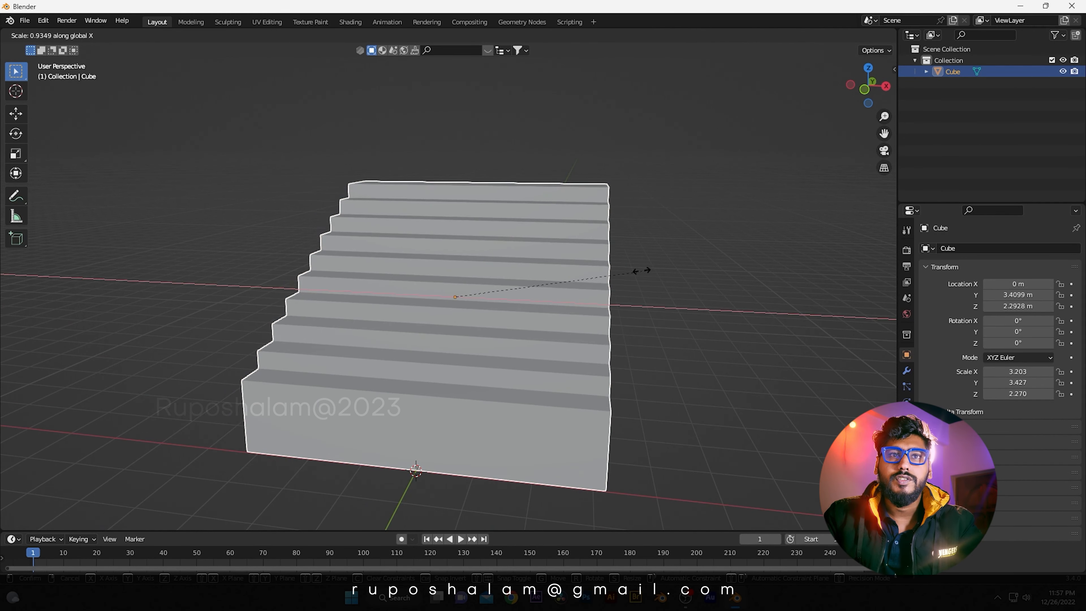
left_click(509, 279)
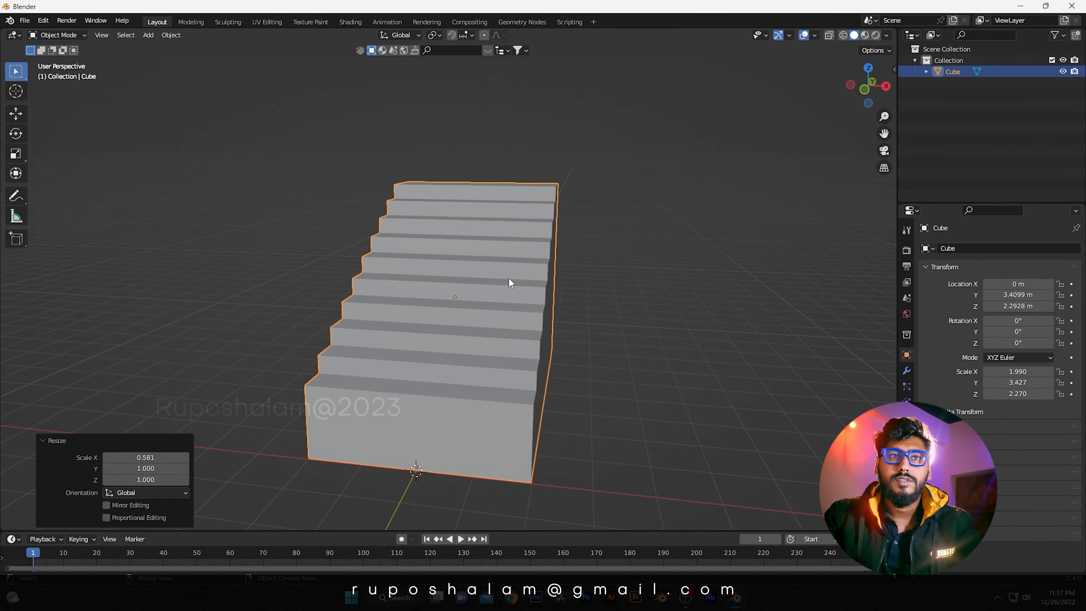
- Stretch the staircase along the Y axis to a scale of about 4.47 and enter Edit Mode
middle_click_drag(509, 279, 483, 279)
key("s")
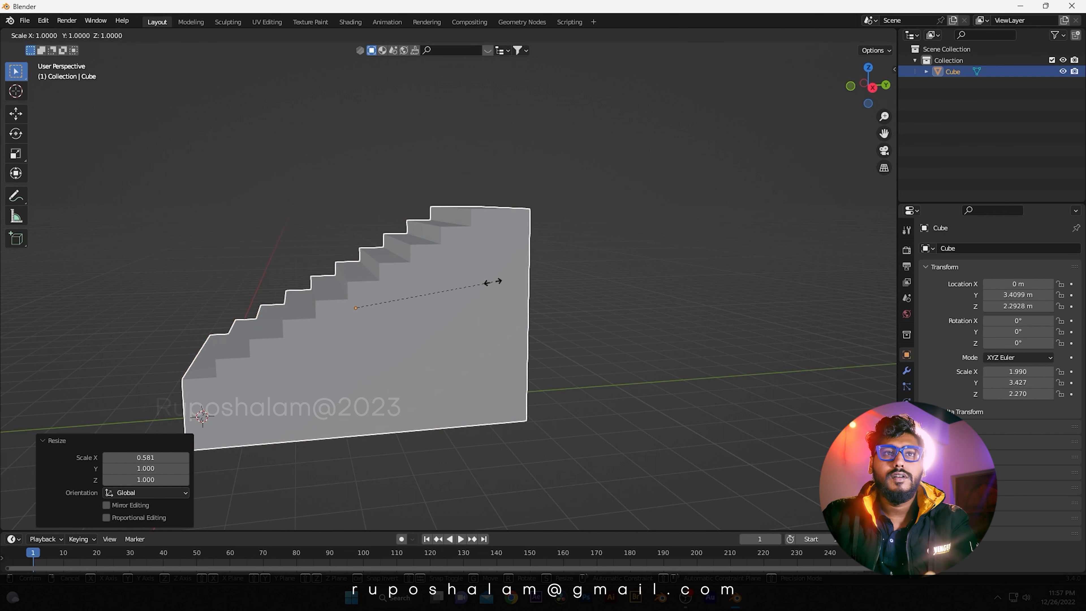
key("y")
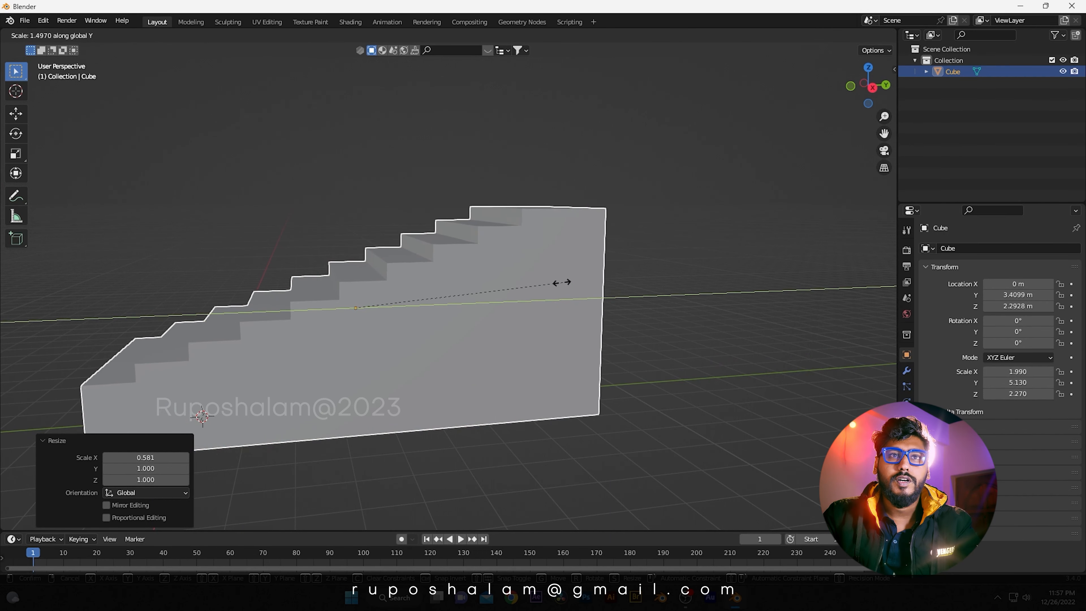
left_click(535, 280)
middle_click_drag(534, 280, 492, 275)
key("Tab")
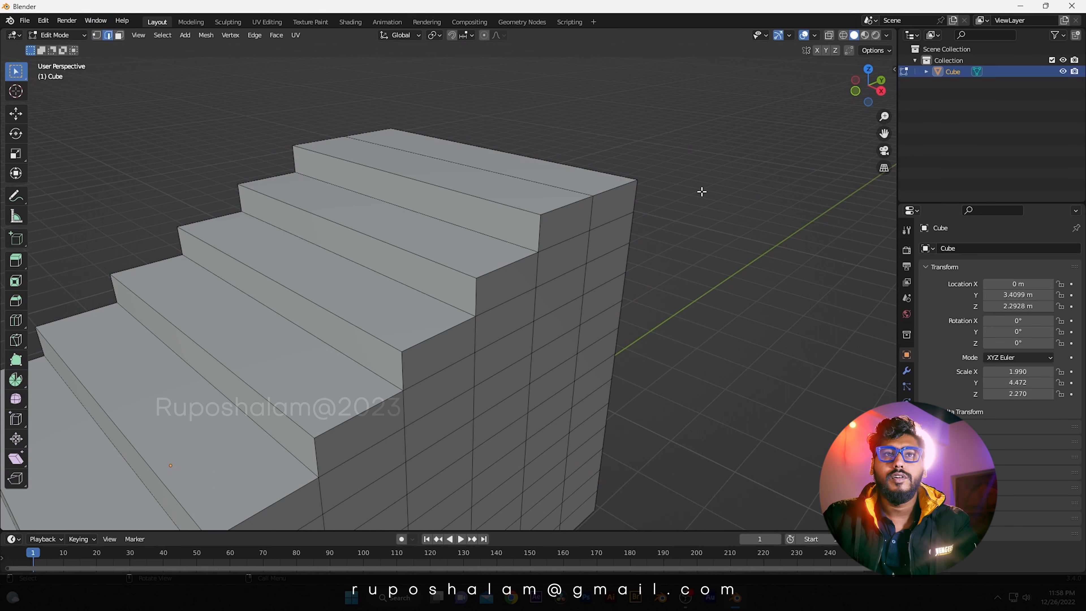
key("a")
middle_click_drag(544, 252, 545, 246)
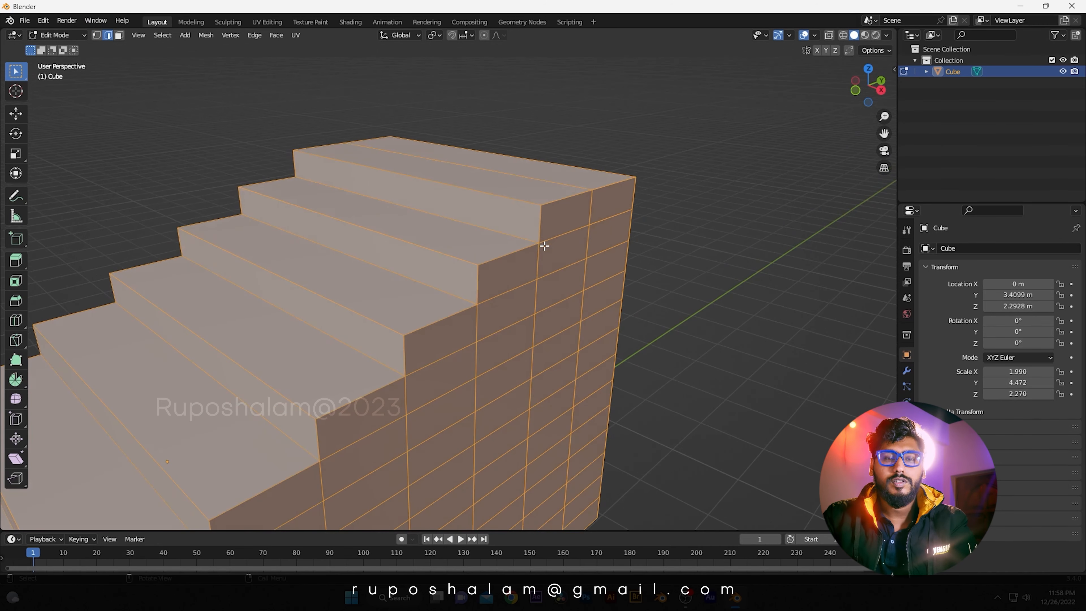
key("ctrl+b")
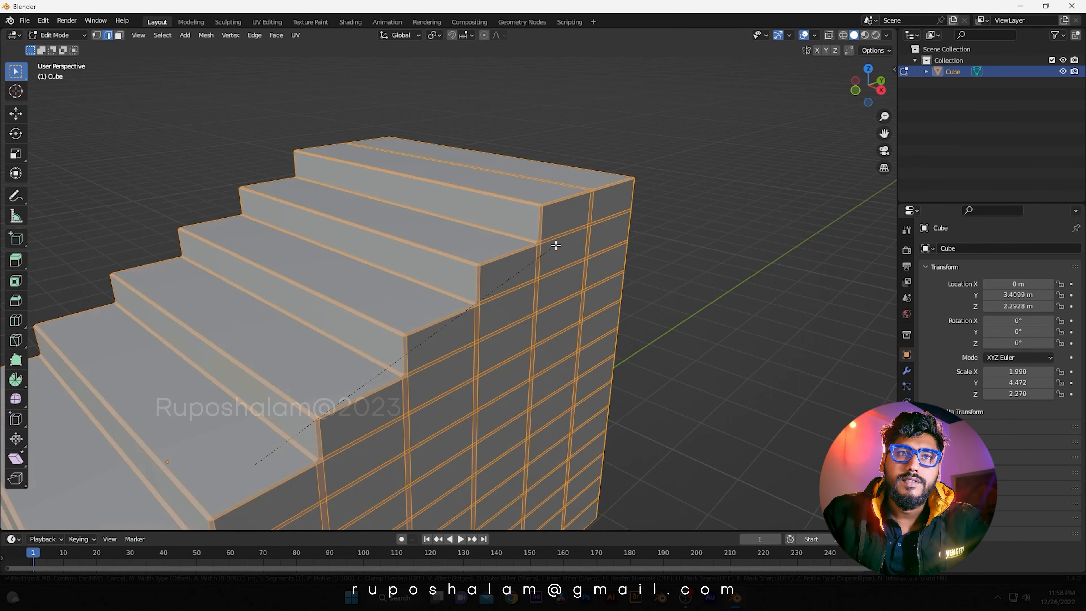
left_click(556, 245)
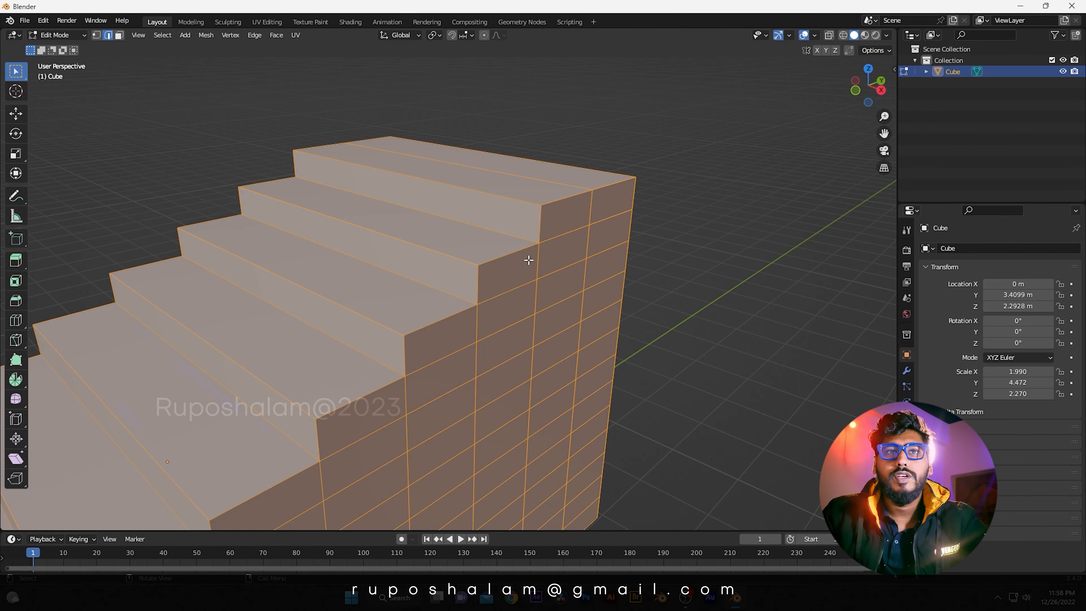
scroll(546, 250, "up", 6)
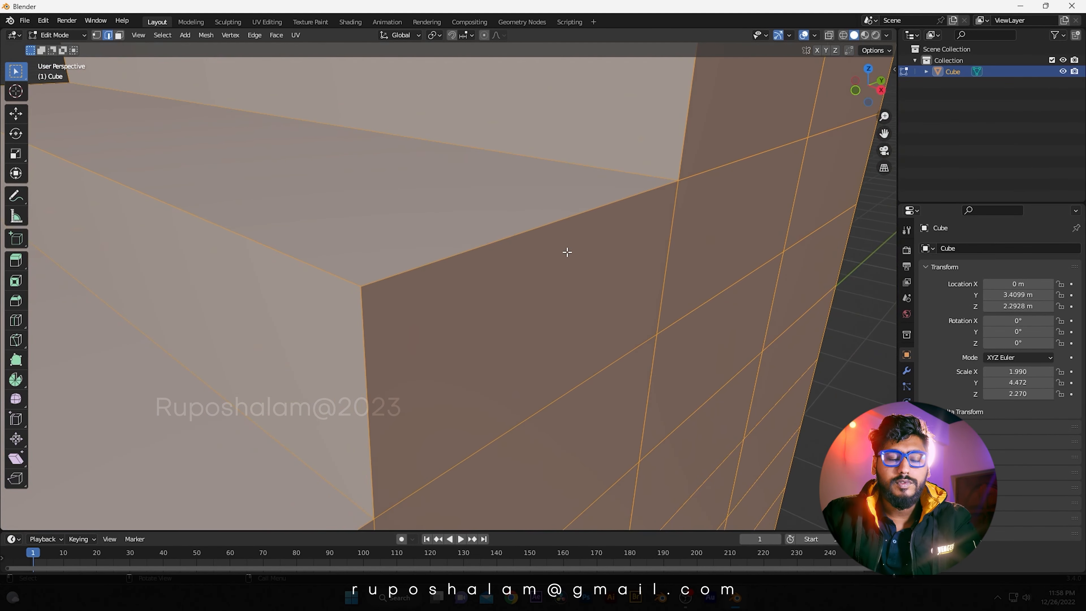
right_click(567, 251)
left_click(539, 183)
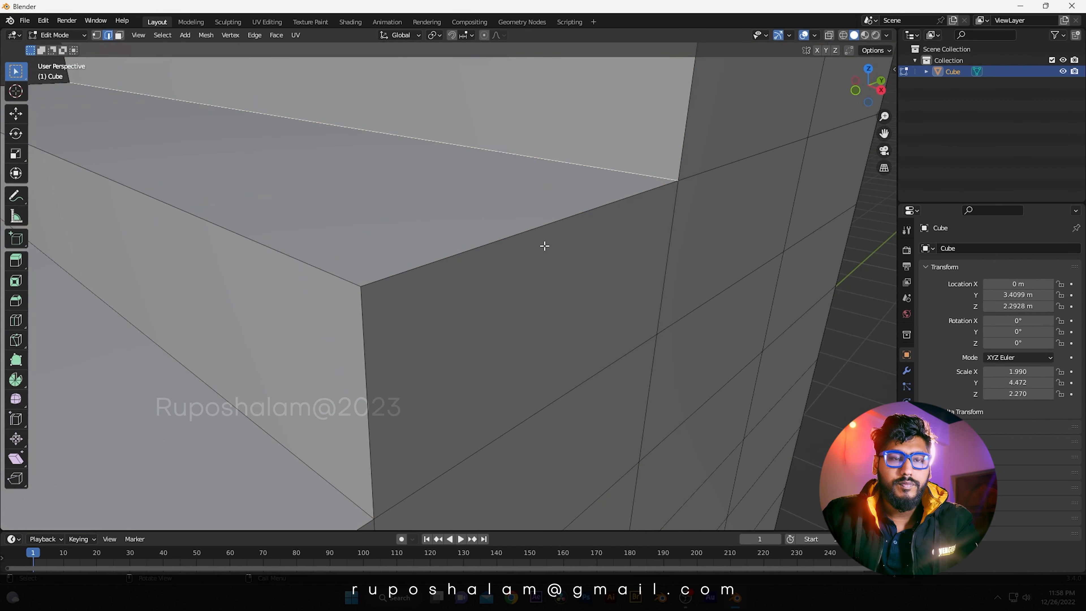
- Bevel all edges of the staircase with three segments and a width of about 0.0025 m
key("a")
key("ctrl+b")
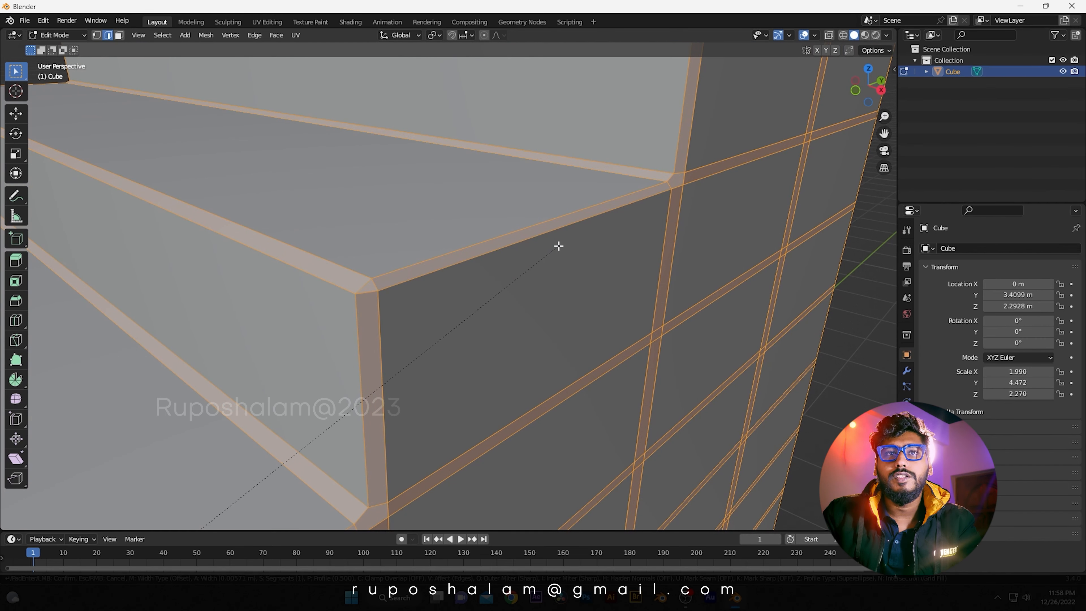
scroll(558, 246, "up", 1)
scroll(558, 245, "up", 1)
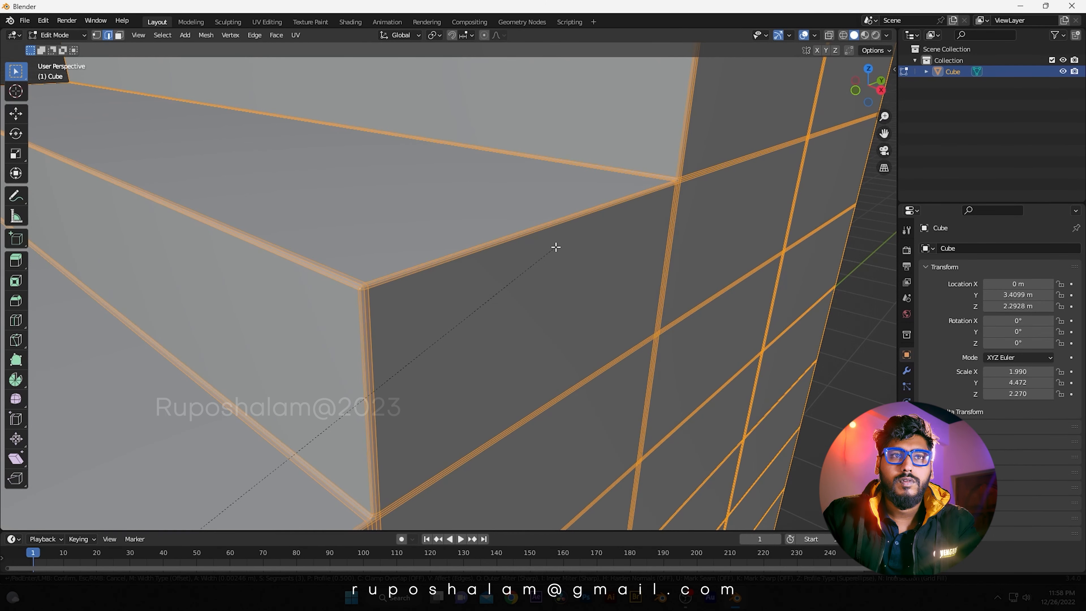
left_click(555, 245)
scroll(537, 291, "down", 5)
scroll(537, 291, "down", 2)
middle_click_drag(514, 275, 582, 273)
scroll(521, 278, "up", 2)
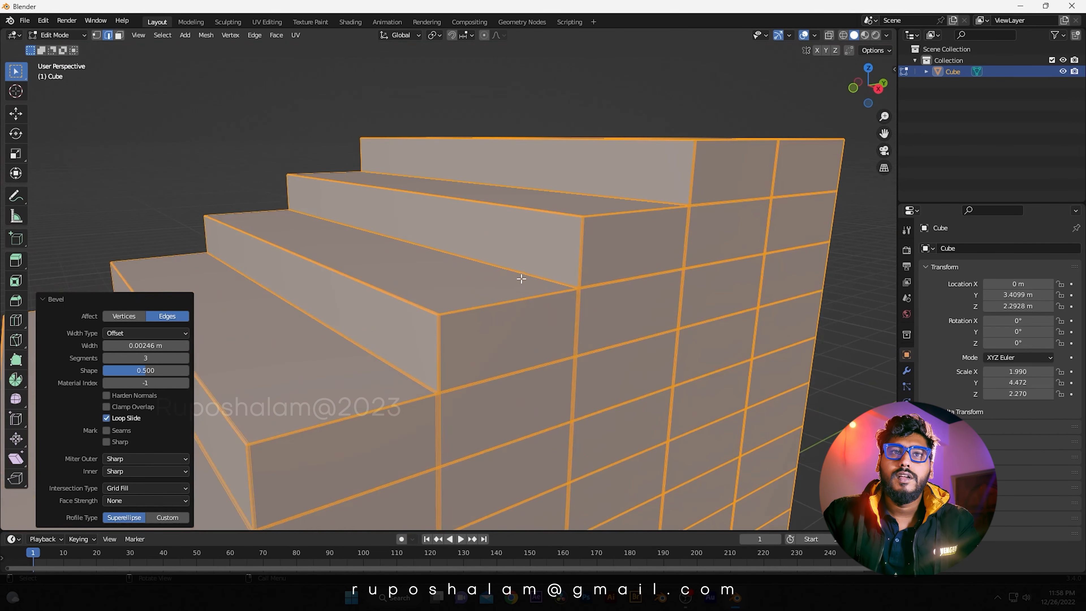
scroll(465, 269, "up", 4)
middle_click_drag(609, 240, 522, 270, "shift")
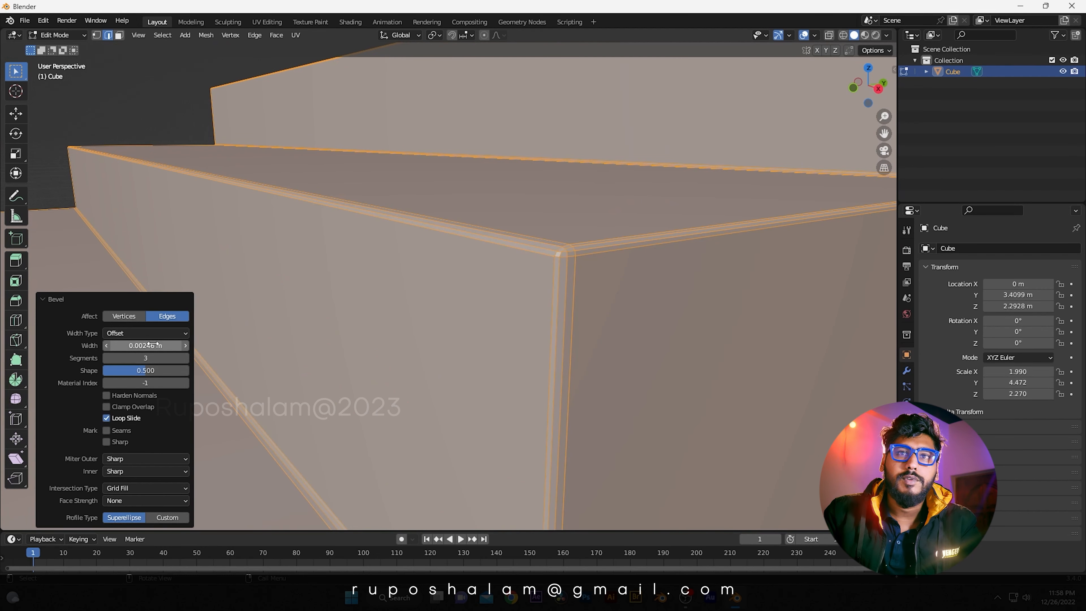
- Adjust the width of the staircase's edge bevel, settling on 0.005 m
left_click_drag(147, 345, 194, 359)
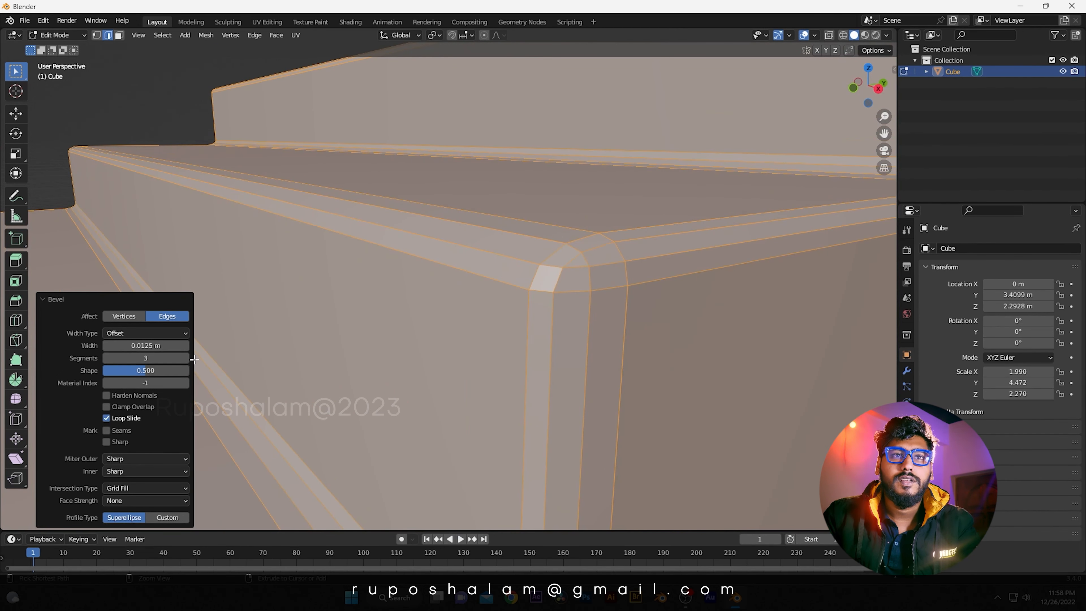
left_click(161, 345)
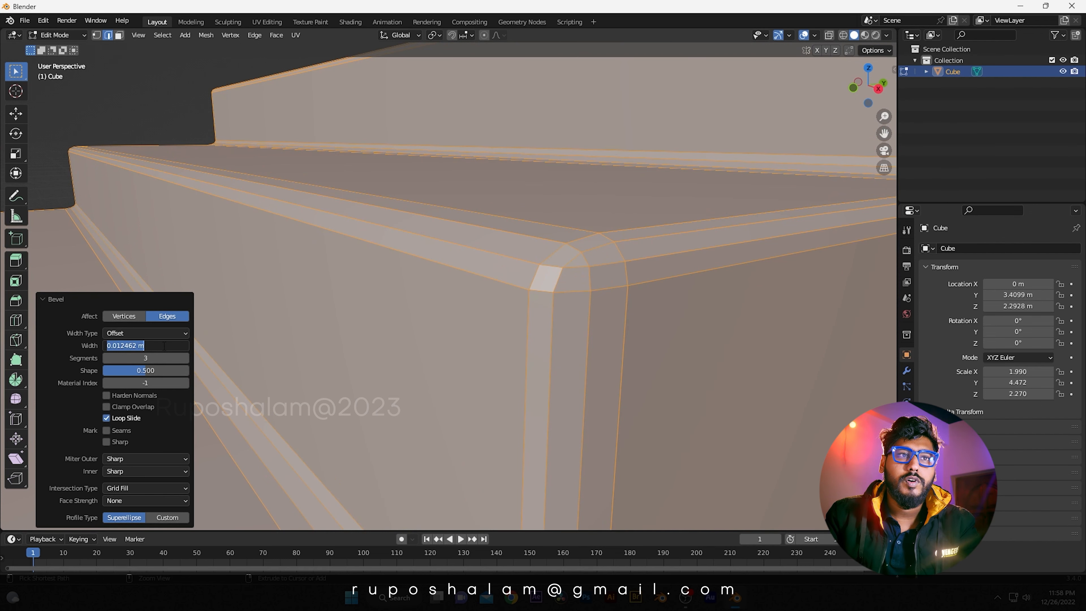
key("BackSpace")
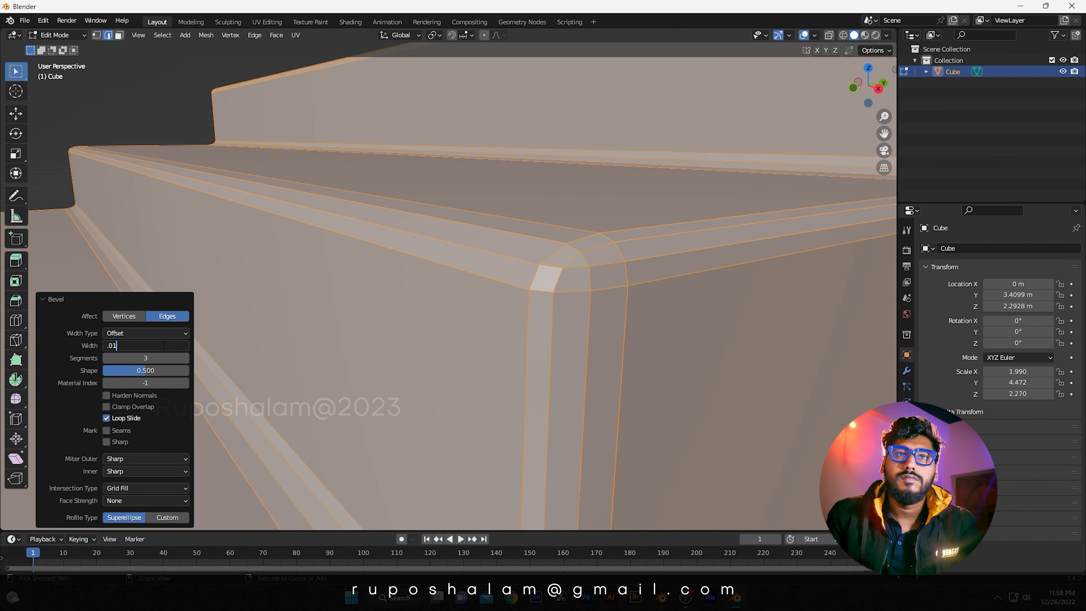
type(".01")
key("Return")
left_click(162, 346)
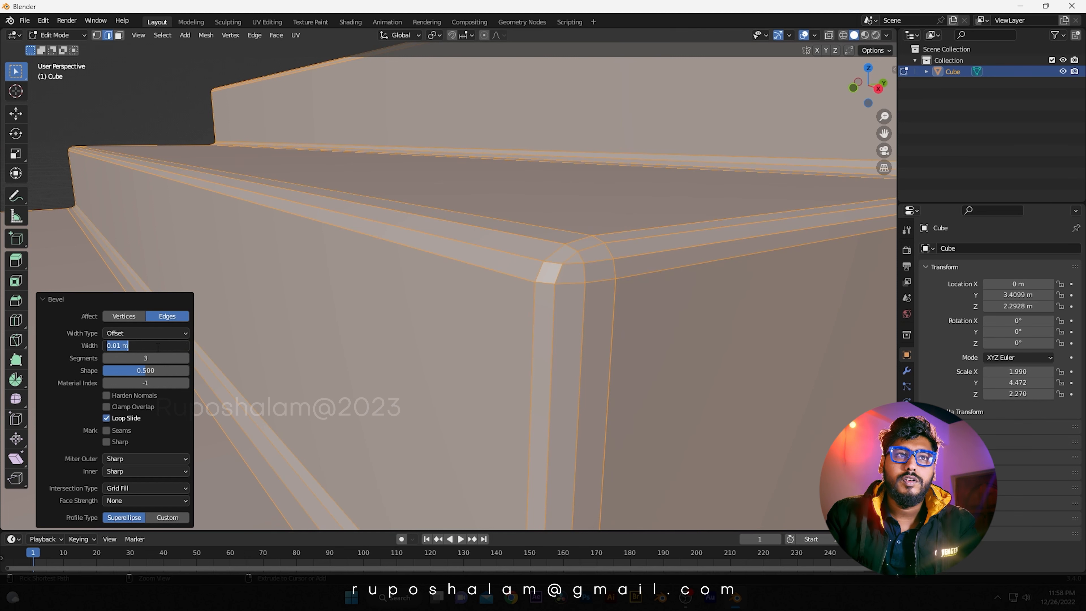
key("BackSpace")
key("Return")
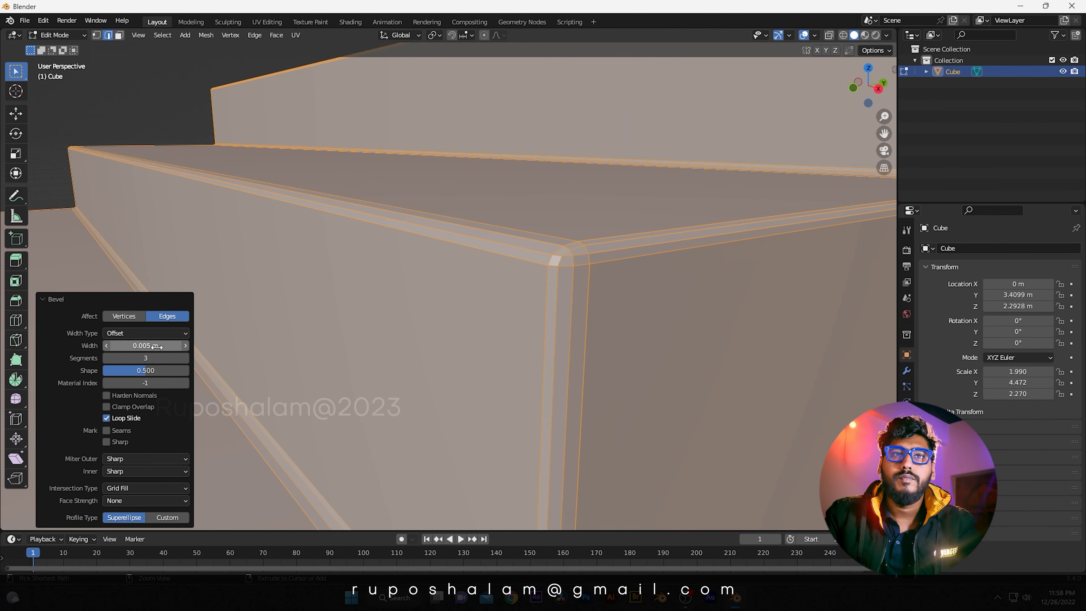
- Return to Object Mode, deselect the staircase and check its bevelled form as a whole
scroll(514, 265, "down", 8)
scroll(503, 270, "up", 1)
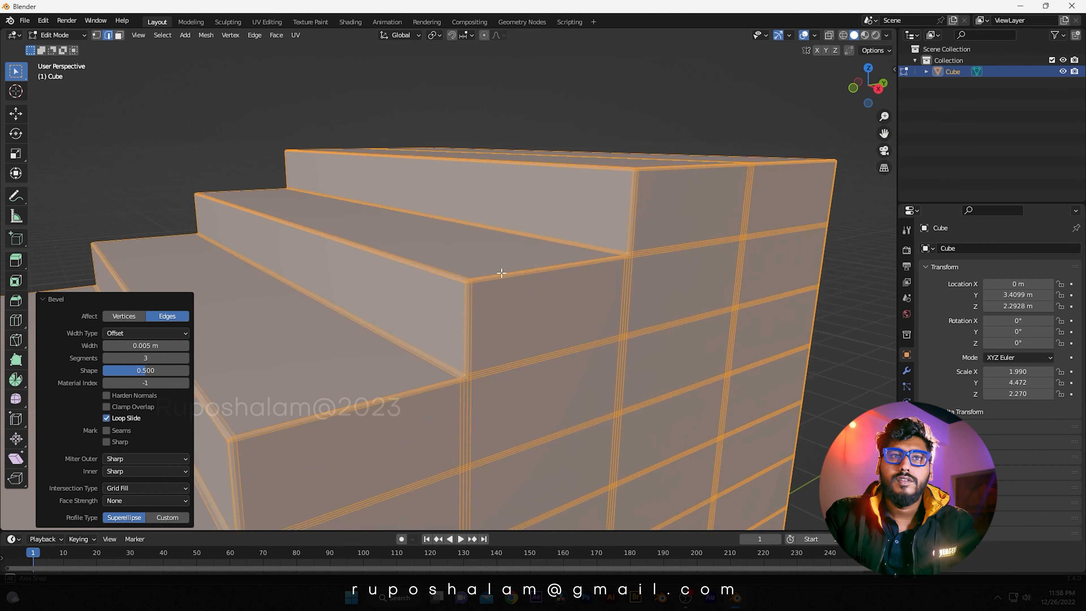
scroll(501, 272, "down", 6)
scroll(506, 282, "up", 1)
mouse_move(507, 282)
middle_mouse_down()
mouse_move(476, 274)
mouse_move(510, 279)
middle_mouse_up()
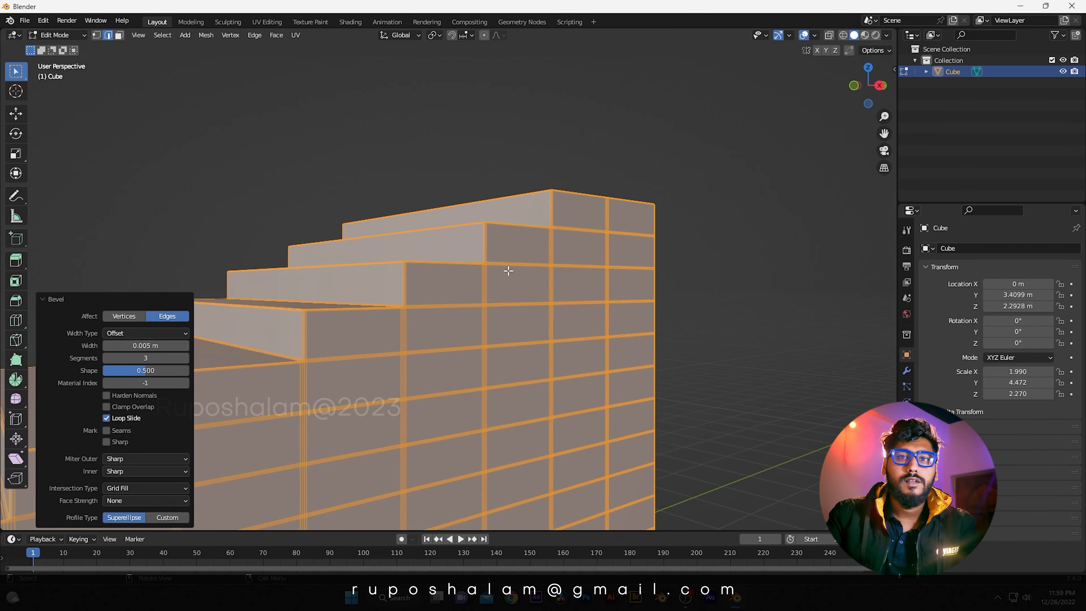
scroll(494, 264, "down", 6)
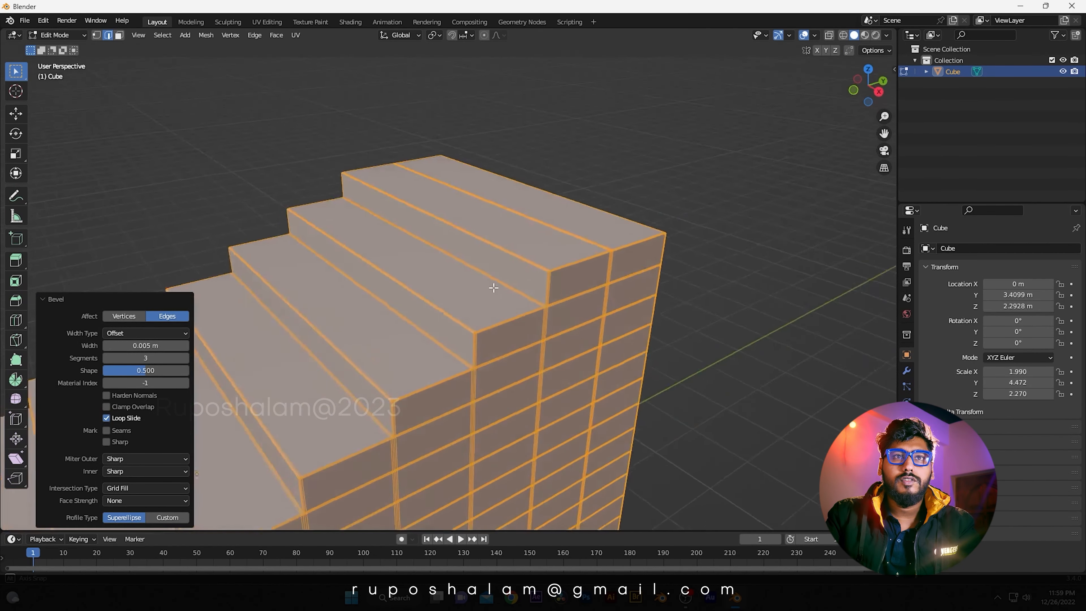
scroll(487, 278, "up", 6)
key("Tab")
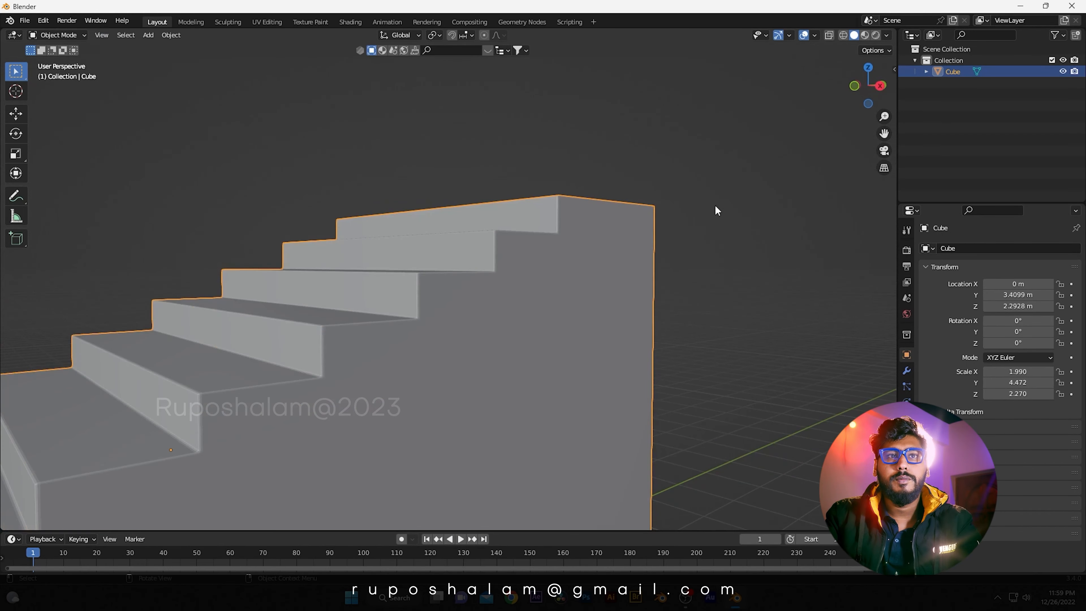
left_click(710, 206)
scroll(607, 258, "down", 4)
middle_click_drag(440, 289, 455, 311)
scroll(458, 308, "down", 3)
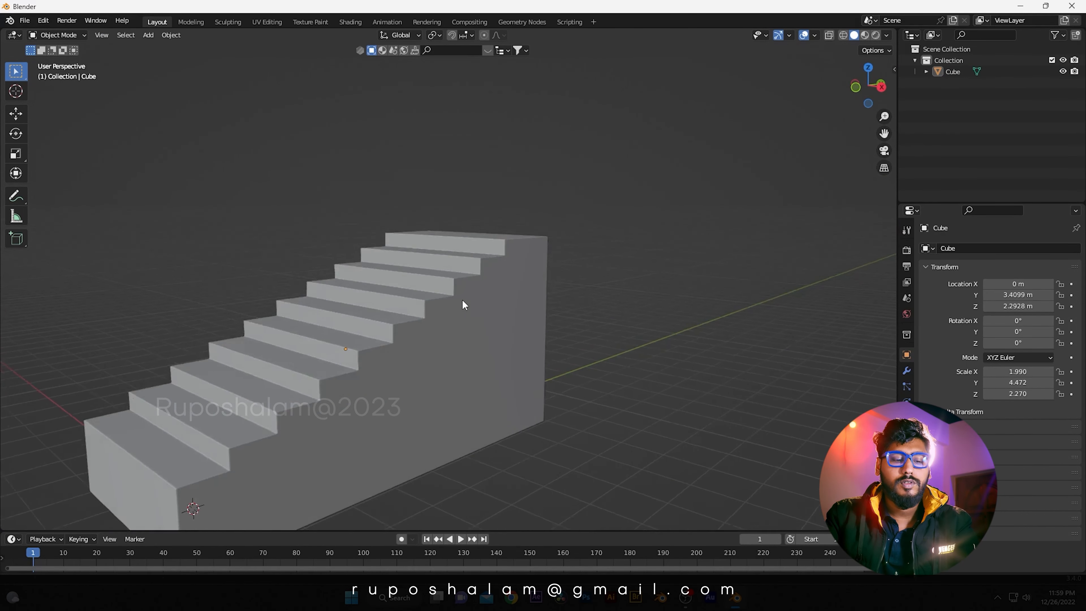
- Switch to File Explorer, view the reference image of the pink staircase scene in the Documents folder, and close the image
key("super+Tab")
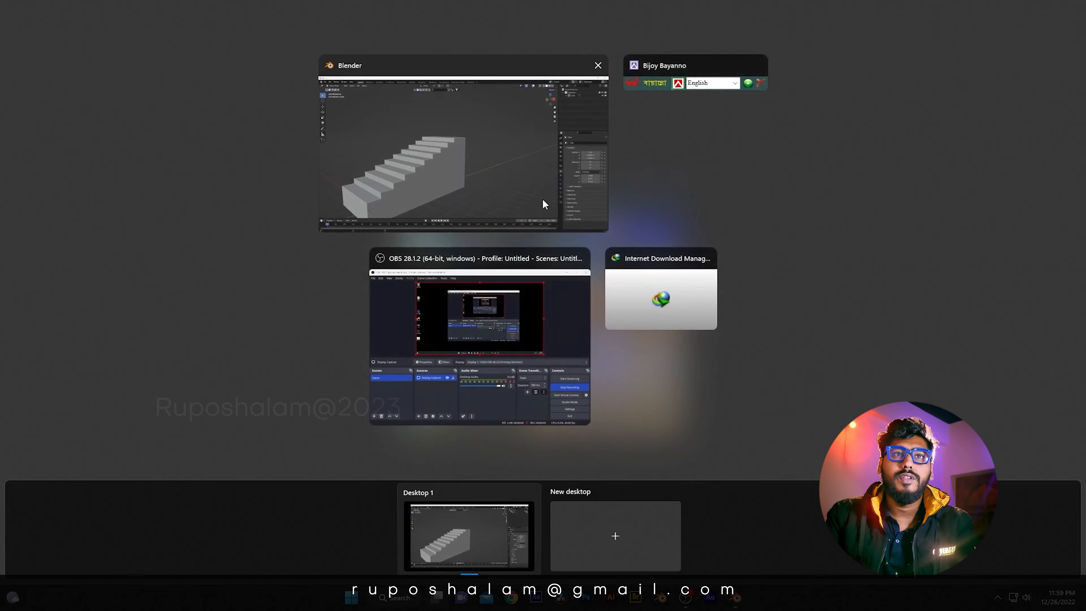
left_click(506, 157)
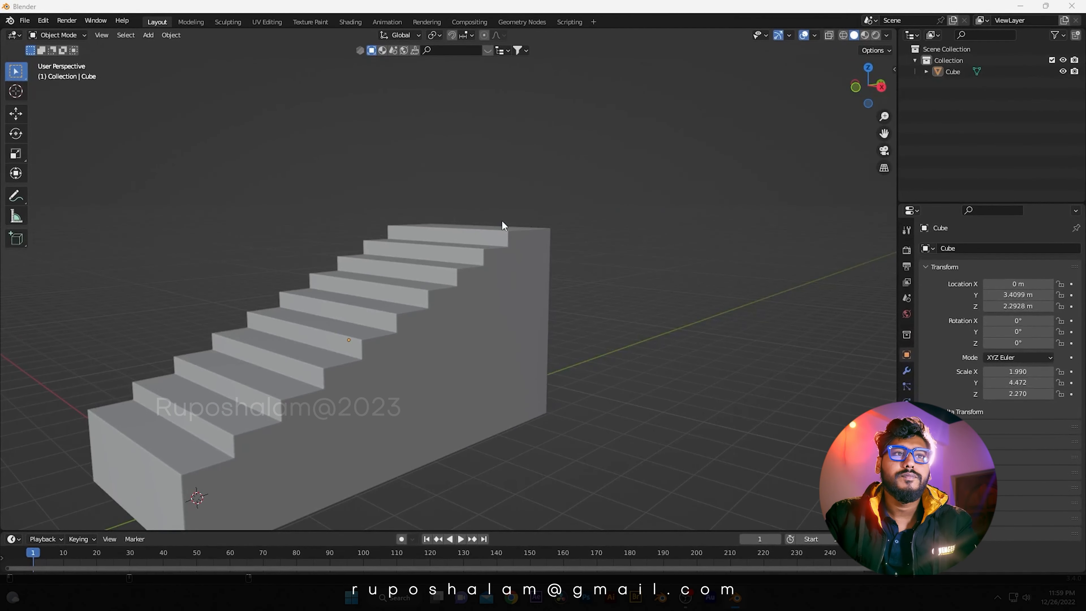
key("super+e")
left_click(48, 180)
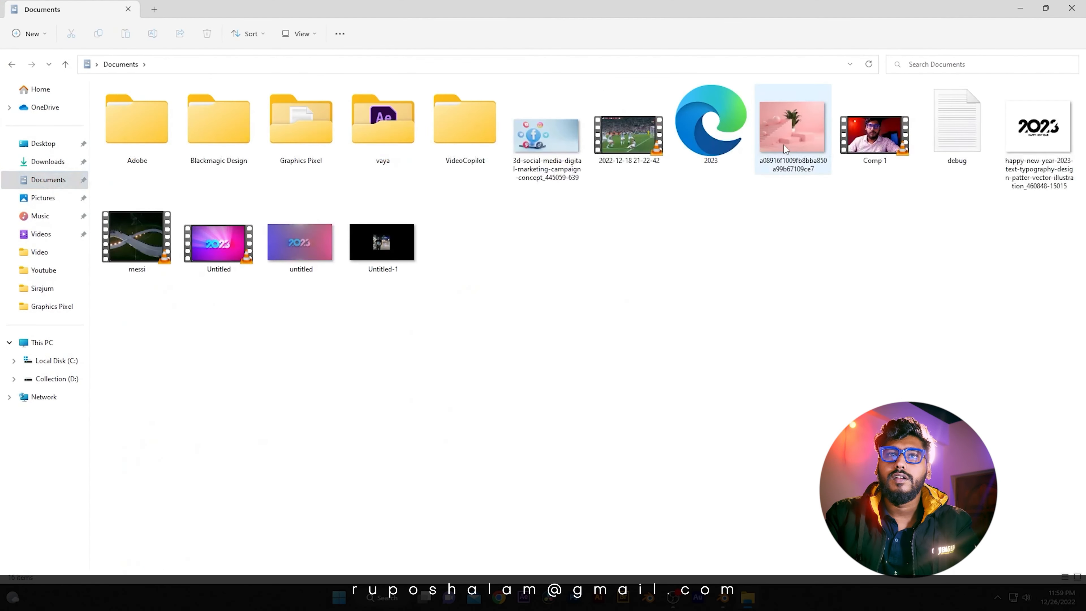
double_click(770, 135)
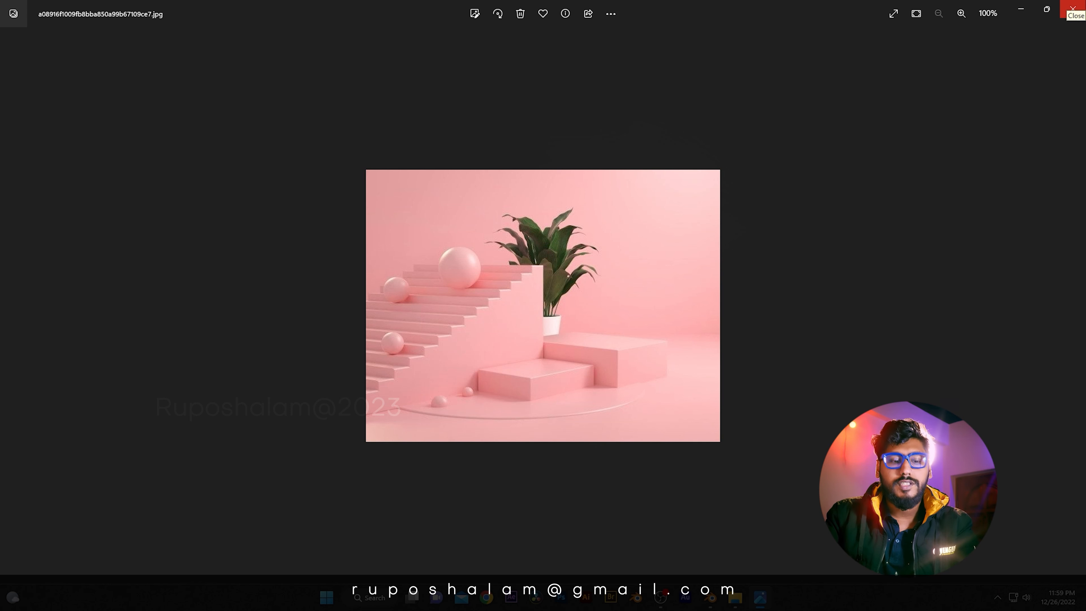
left_click(1072, 9)
- Search BlenderKit models for "tree", browse through the results and close the asset bar
left_click(458, 51)
type("tree")
key("Return")
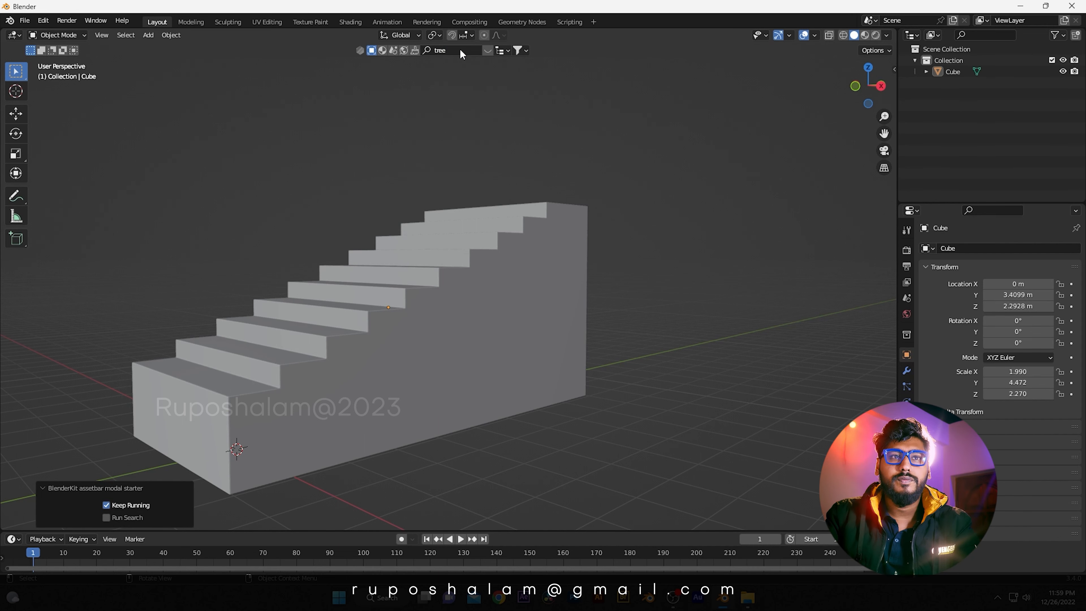
mouse_move(252, 125)
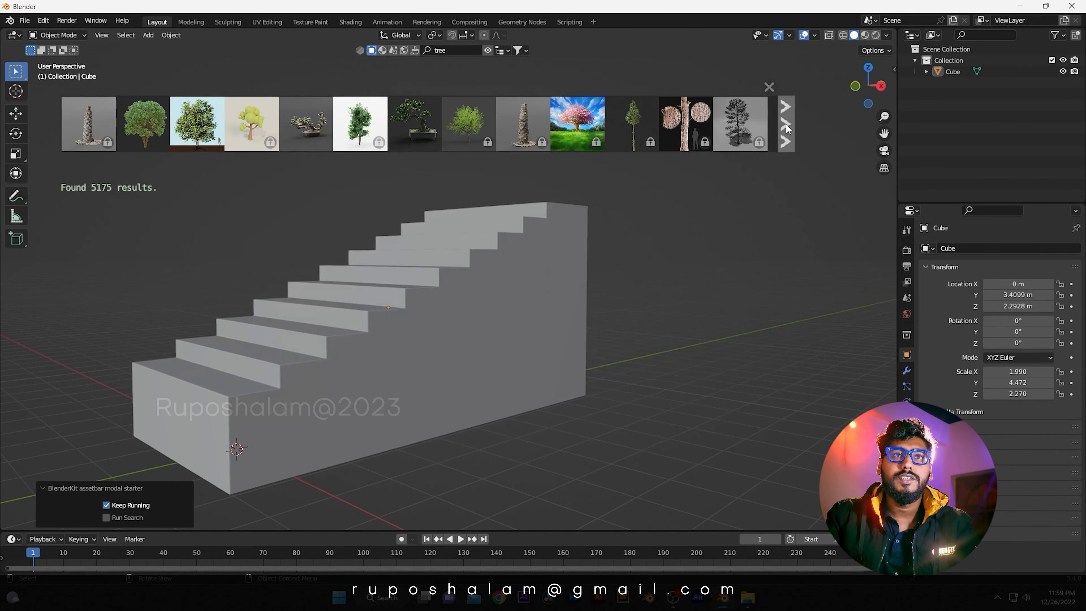
left_click(787, 128)
left_click(786, 127)
left_click(787, 128)
left_click(789, 129)
left_click(788, 129)
left_click(788, 129)
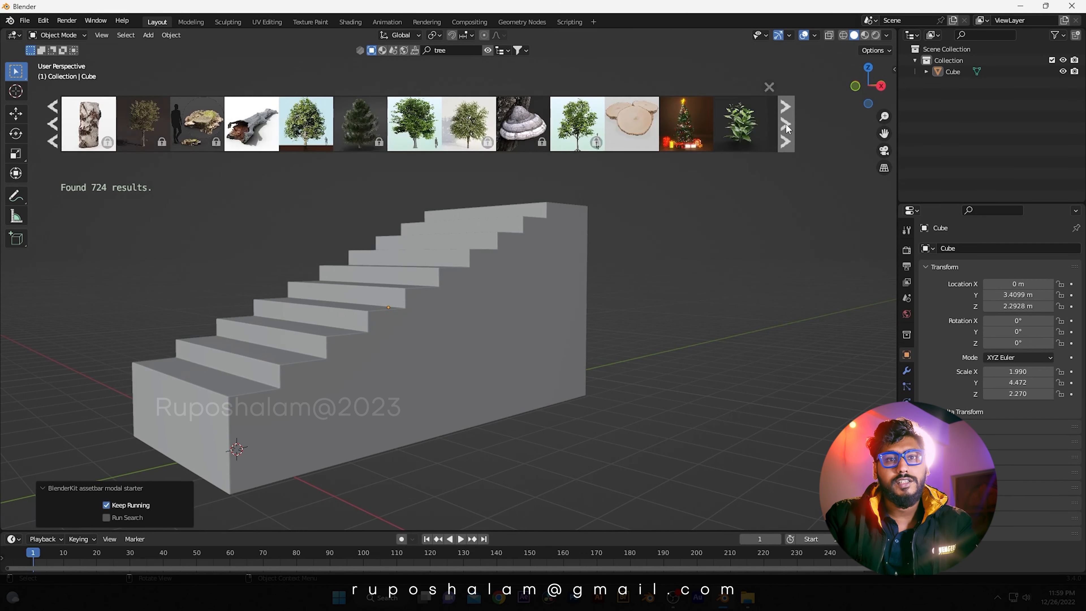
left_click(788, 129)
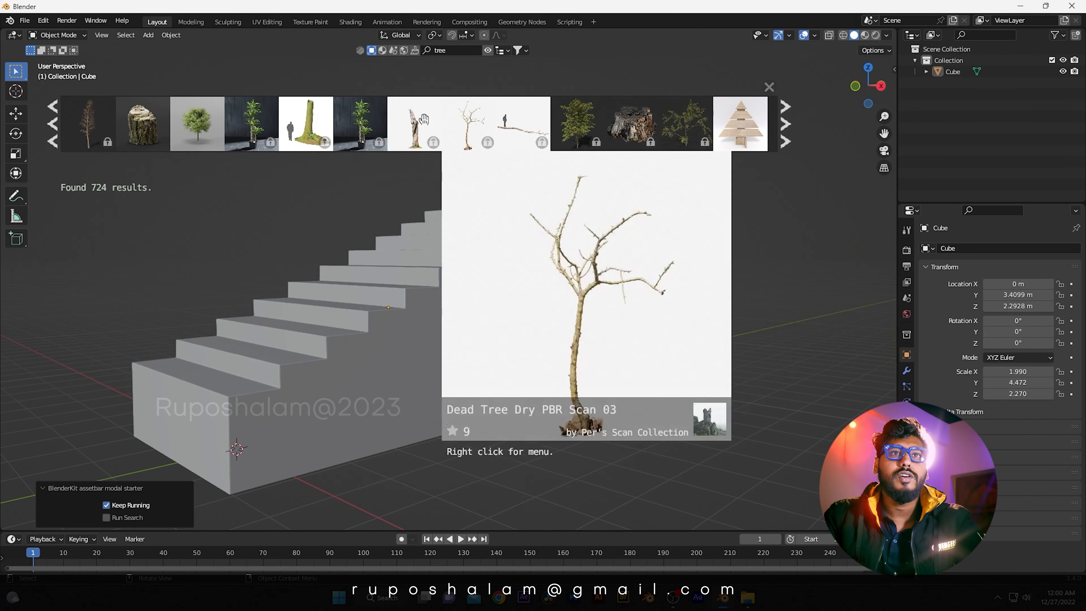
left_click(790, 118)
left_click(791, 115)
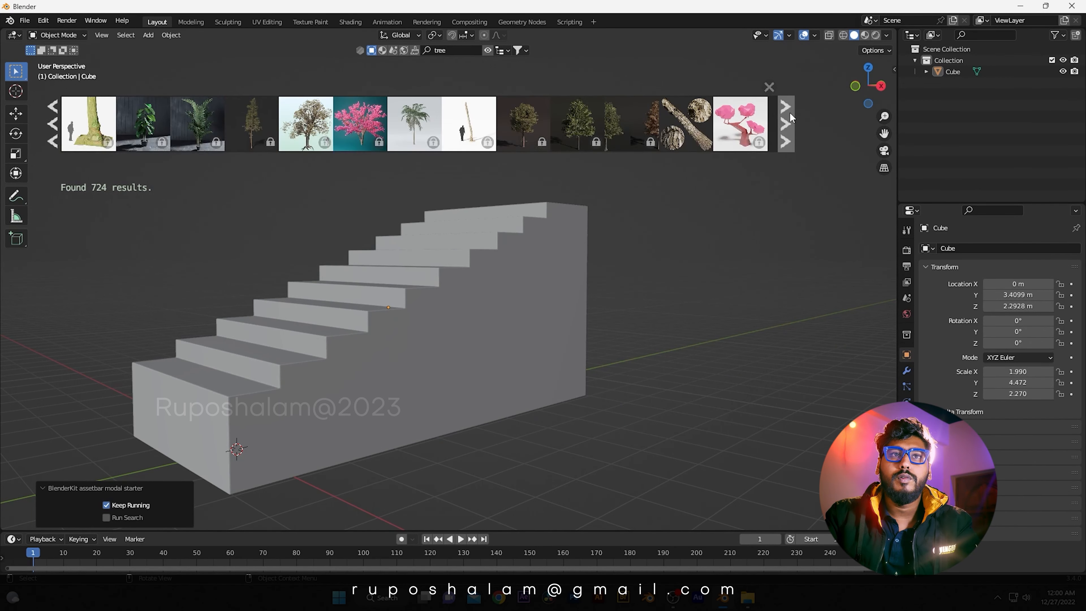
left_click(769, 88)
- Import the potted agave plant model from the Poliigon assets into the scene
key("n")
left_click(795, 117)
left_click(752, 139)
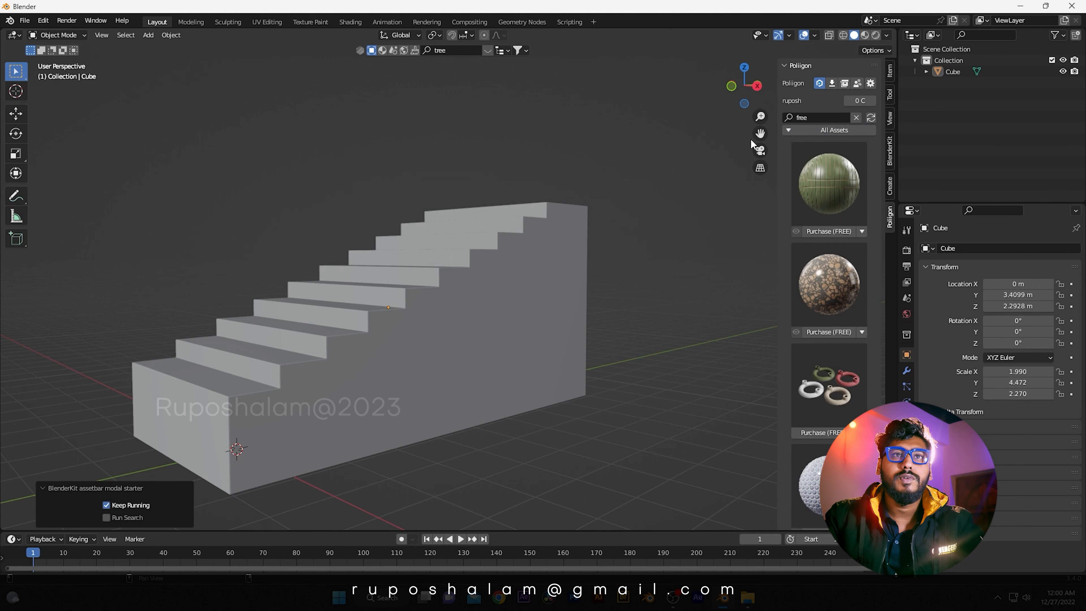
scroll(841, 289, "down", 6)
left_click(835, 351)
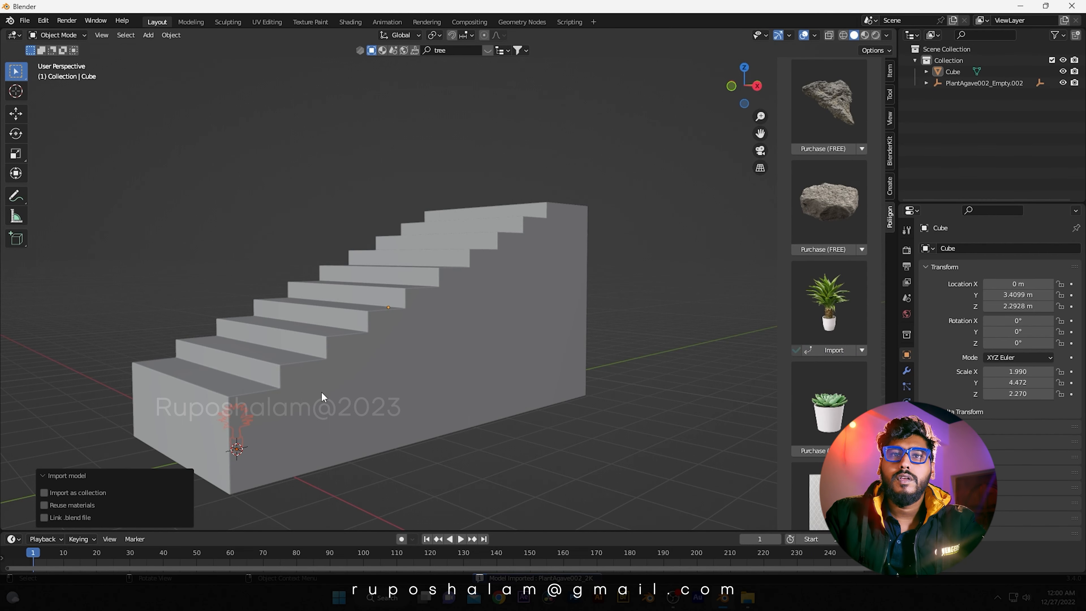
middle_click_drag(228, 445, 296, 350, "shift")
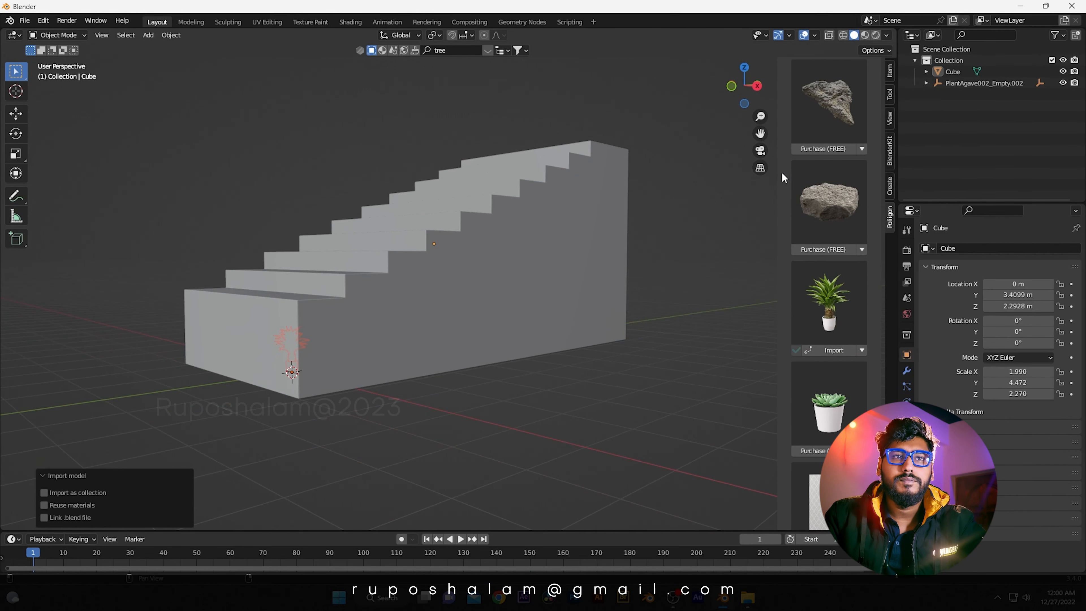
key("n")
- Move the plant about 1.47 m along X and 8.43 m along Y behind the staircase, and enlarge it by a factor of about 4.62
middle_click_drag(463, 291, 397, 306)
key("KP_7")
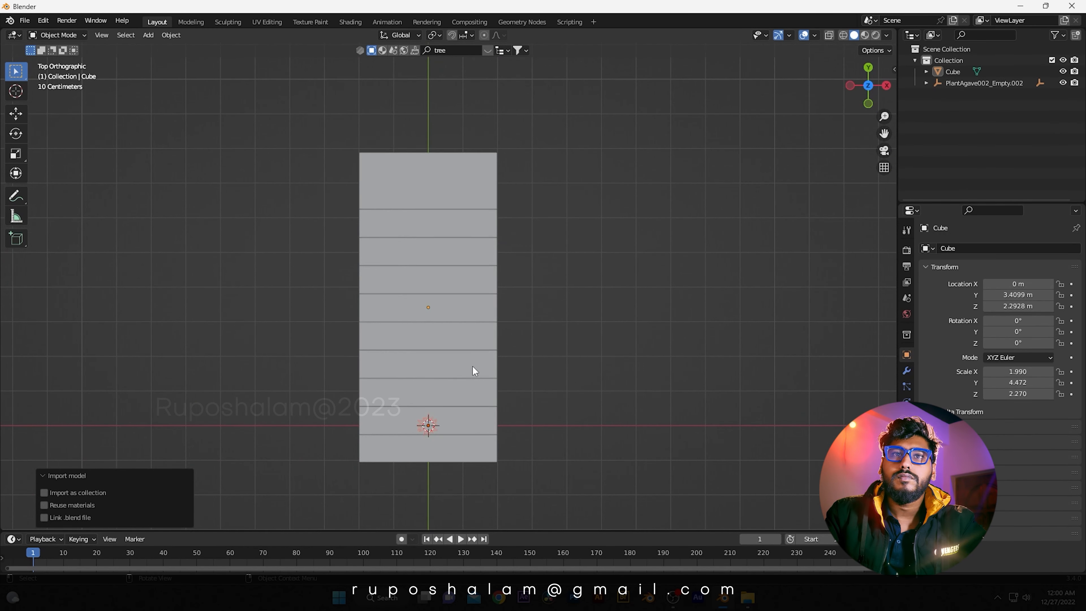
key("g")
left_click(522, 74)
middle_click_drag(522, 74, 419, 282)
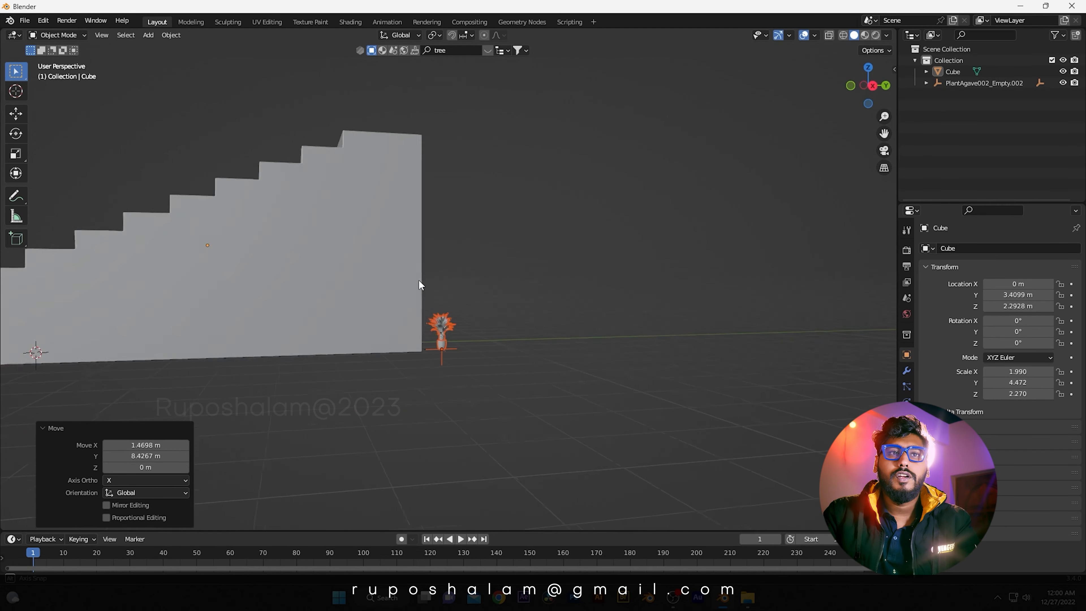
key("s")
left_click(642, 171)
middle_click_drag(531, 214, 373, 258)
- Shift the plant about 1.5 m further along Y away from the staircase and enlarge it by a factor of about 1.22
key("KP_3")
key("g")
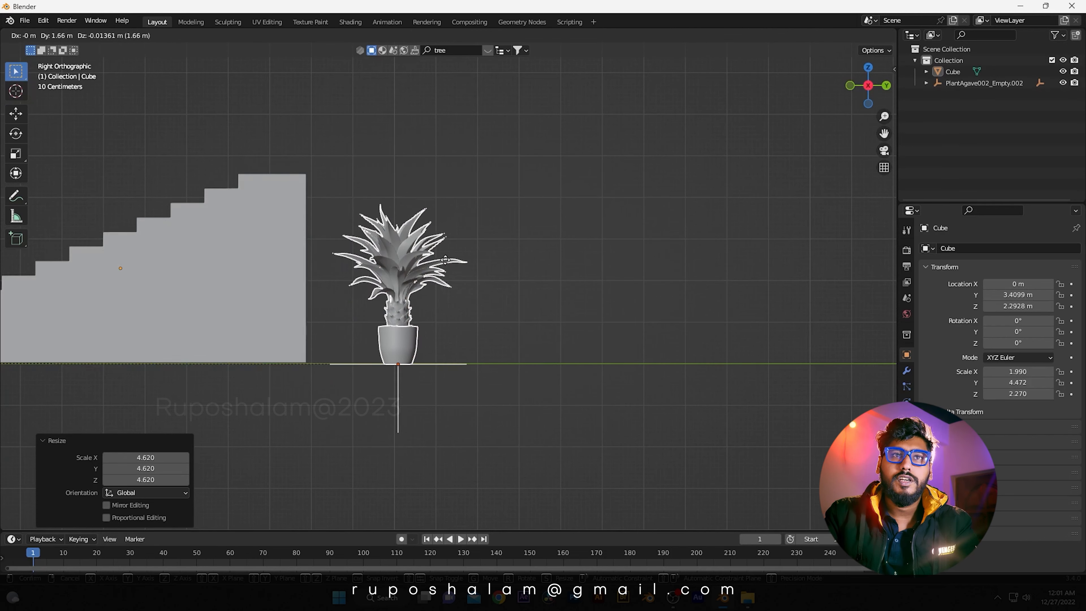
left_click(435, 259)
key("s")
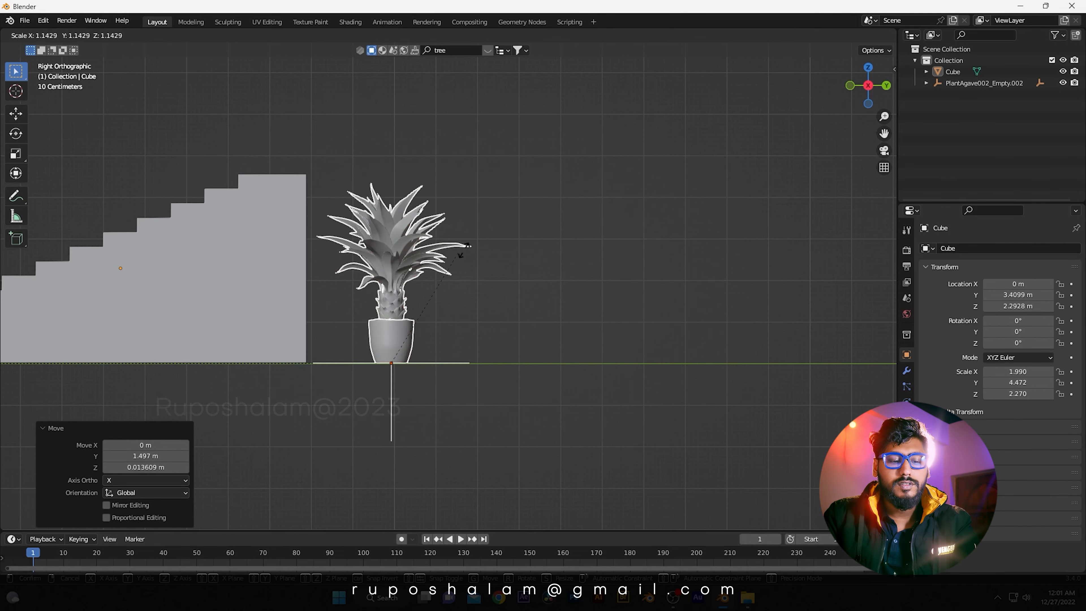
left_click(463, 251)
- Add a plane as the floor and enlarge it to a scale magnitude of about 23.26
middle_click_drag(303, 264, 335, 266)
key("shift+a")
mouse_move(291, 258)
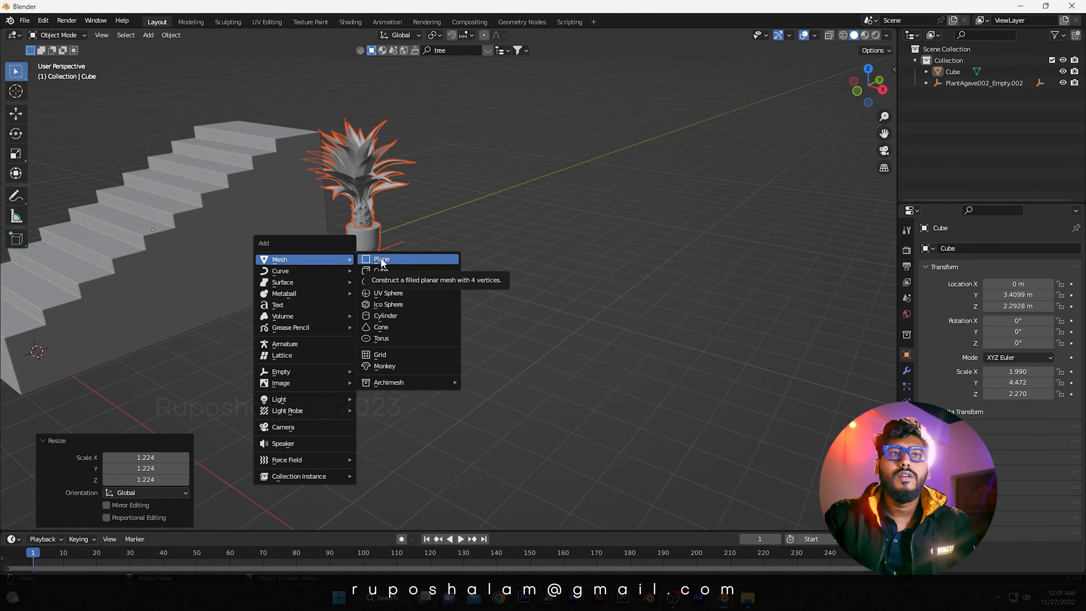
left_click(380, 258)
scroll(380, 258, "down", 3)
key("s")
left_click(618, 271)
key("s")
left_click(371, 338)
- Move the floor plane to about X 15.3 m and Y -3.17 m, so the staircase and plant stand near its back corner
key("KP_7")
scroll(385, 362, "down", 5)
key("g")
left_click(496, 253)
middle_click_drag(594, 348, 463, 322)
key("KP_7")
scroll(374, 345, "down", 3)
key("g")
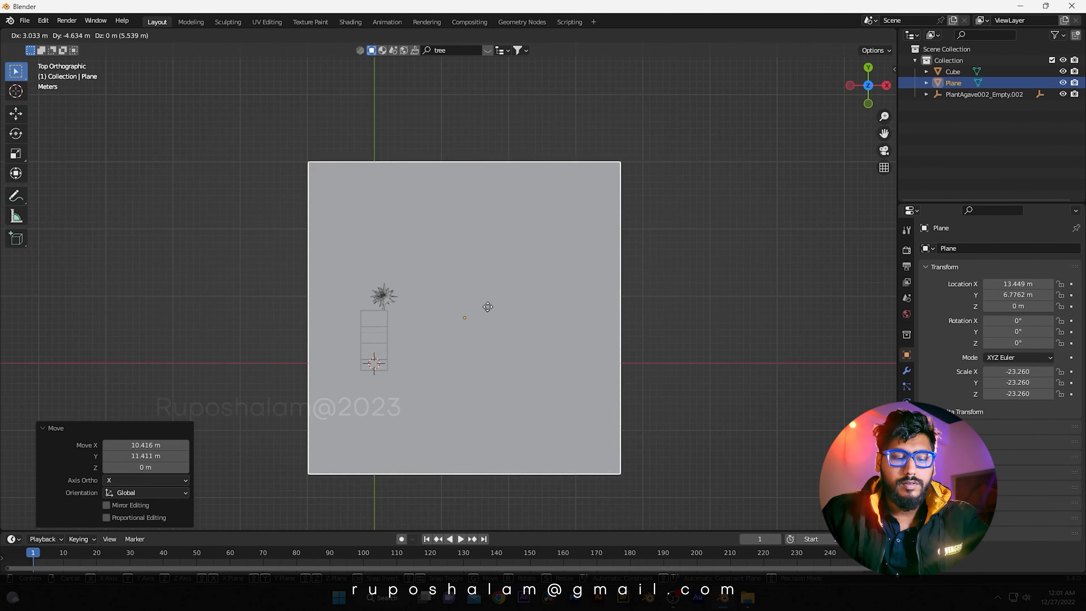
left_click(497, 370)
middle_click_drag(523, 340, 477, 259)
scroll(476, 260, "up", 4)
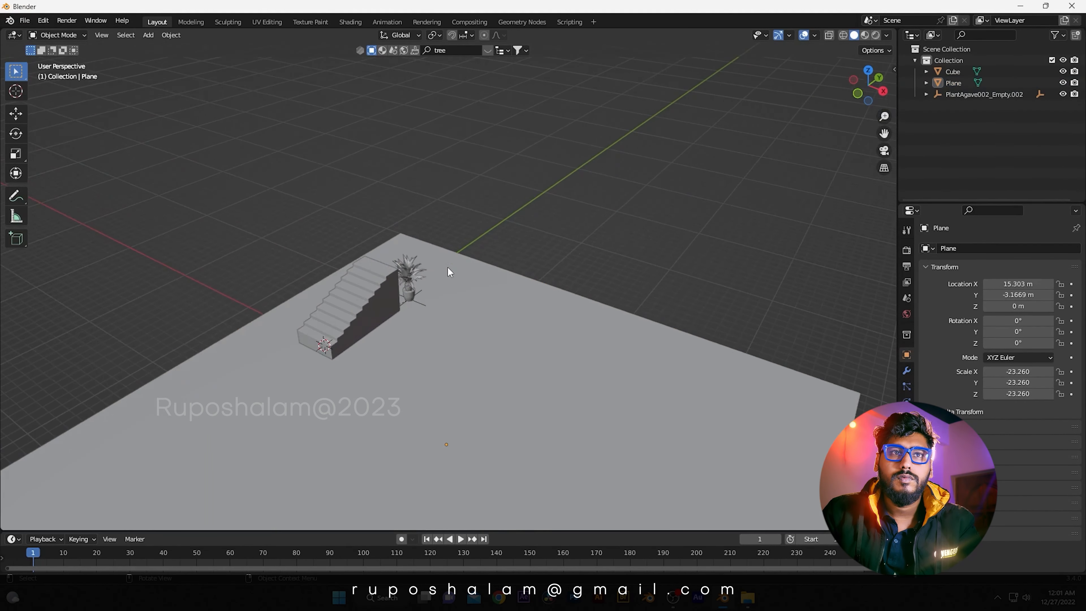
- Extrude the floor's edges beside the staircase and behind the plant upward along Z into tall walls, raising them about 10.92 m
key("Tab")
key("e")
key("z")
left_click(535, 180)
key("g")
middle_click_drag(412, 304, 533, 228)
scroll(453, 332, "up", 3)
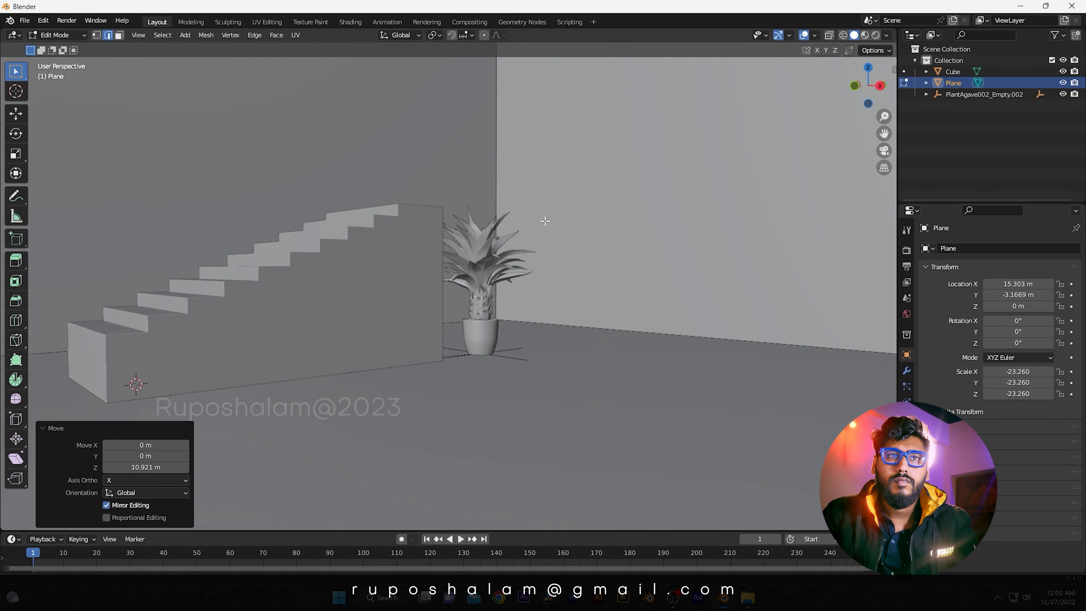
key("Tab")
left_click(459, 274)
mouse_move(460, 274)
middle_mouse_down()
mouse_move(417, 281)
mouse_move(460, 279)
middle_mouse_up()
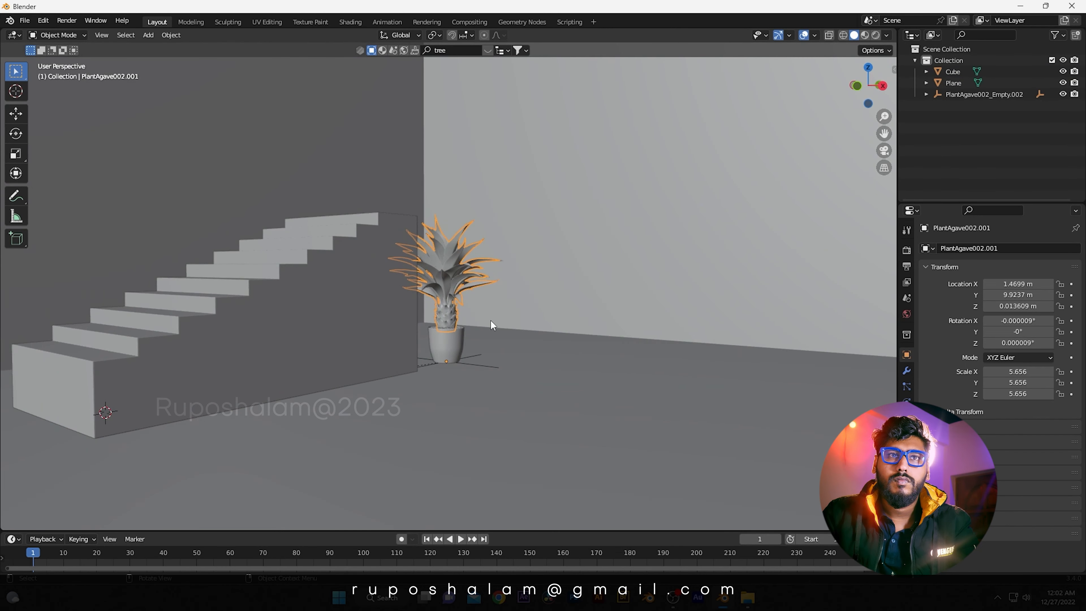
scroll(513, 317, "down", 2)
key("shift+a")
left_click(509, 369)
key("KP_7")
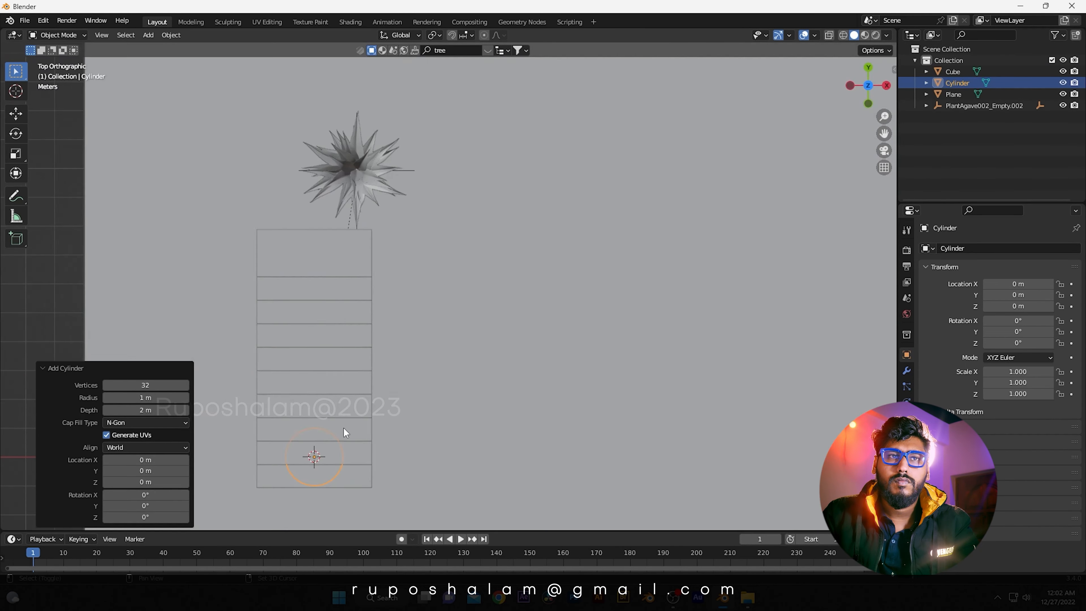
middle_click_drag(254, 365, 260, 312, "shift")
key("Delete")
- Add a cylinder with 120 vertices, a radius of 1 m and a depth of 2 m
key("shift+a")
left_click(415, 405)
middle_click_drag(314, 404, 213, 301)
scroll(213, 300, "up", 4)
key("KP_Decimal")
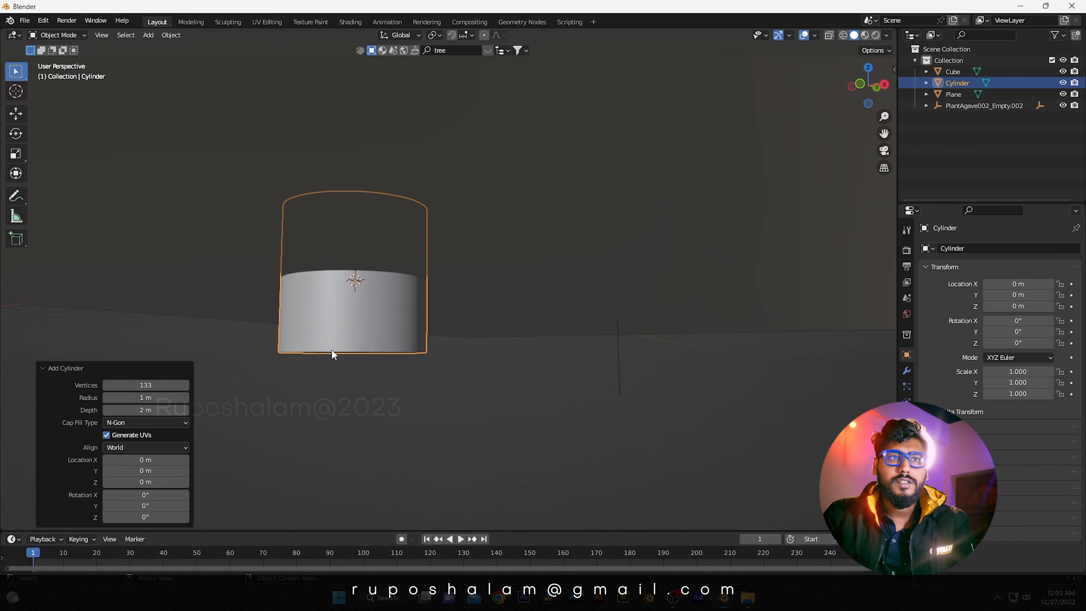
scroll(184, 372, "down", 5)
middle_click_drag(185, 371, 394, 359)
- Move the cylinder to about X 3.89 m and Y 8.49 m, near the plant at the back of the staircase
key("KP_7")
key("g")
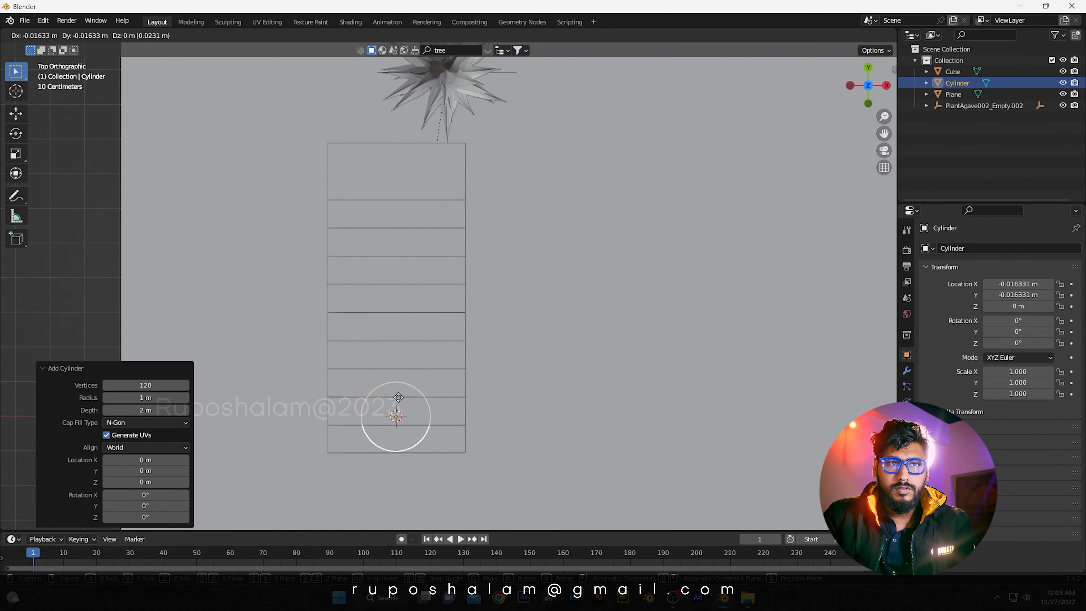
left_click(527, 105)
- Flatten and widen the cylinder into a thin disc, with a scale magnitude of about 5.54 in X and Y and 0.06 in Z
middle_click_drag(528, 104, 428, 215)
key("s")
key("z")
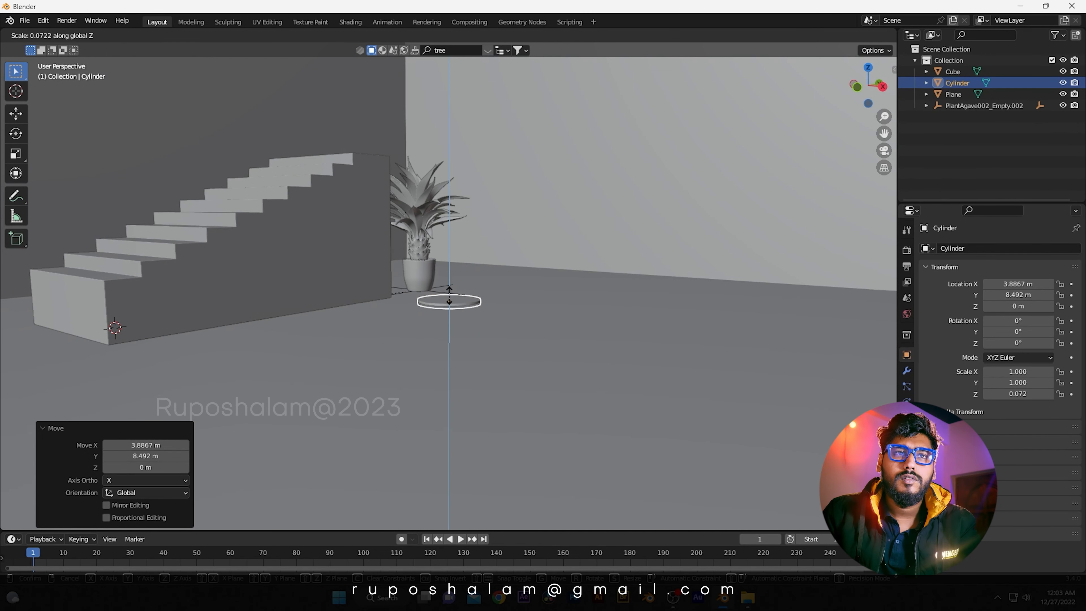
left_click(434, 296)
key("s")
left_click(512, 310)
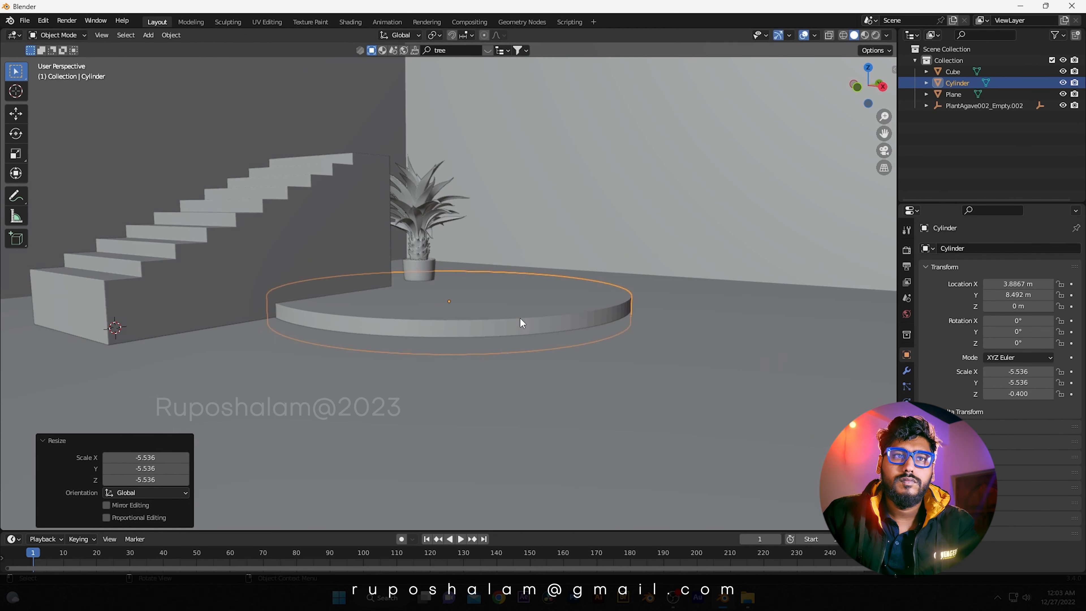
middle_click_drag(511, 310, 575, 289)
key("s")
key("z")
left_click(493, 314)
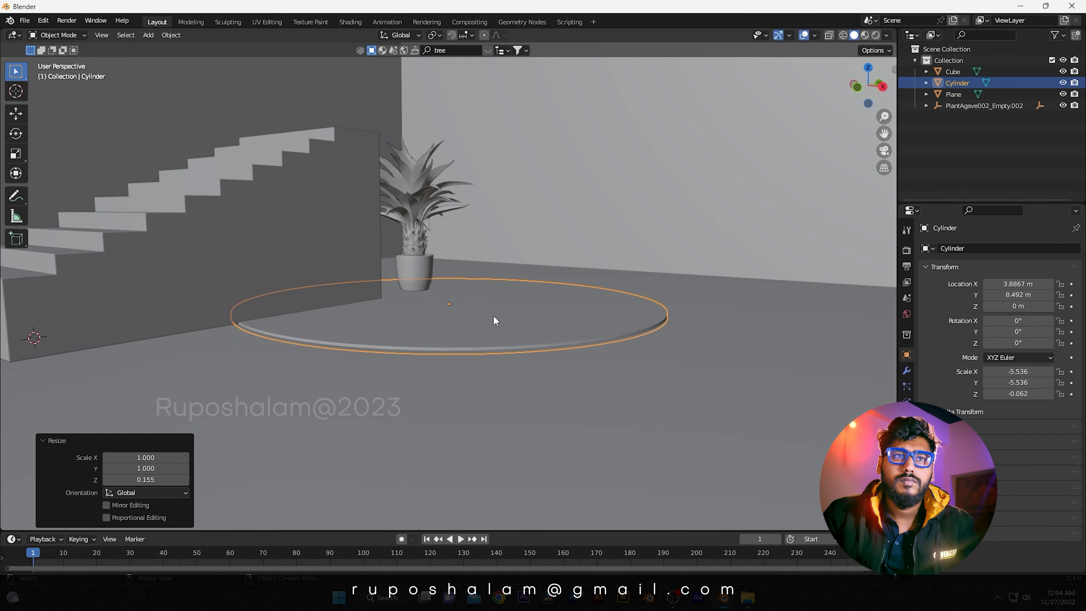
- Shade the round base smooth and compare the scene with the reference image
middle_click_drag(493, 315, 538, 300)
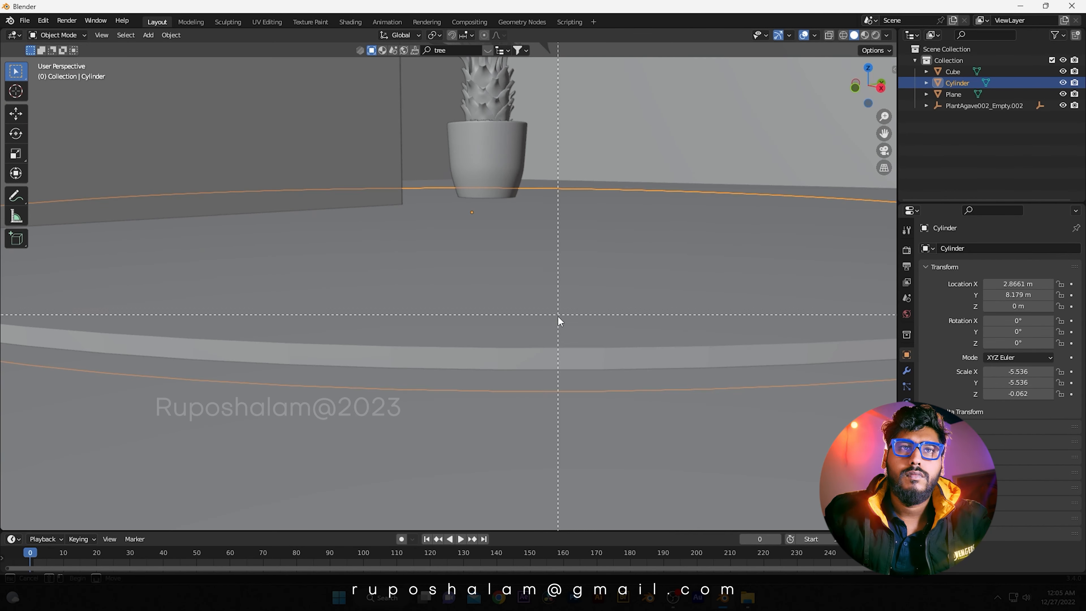
key("Tab")
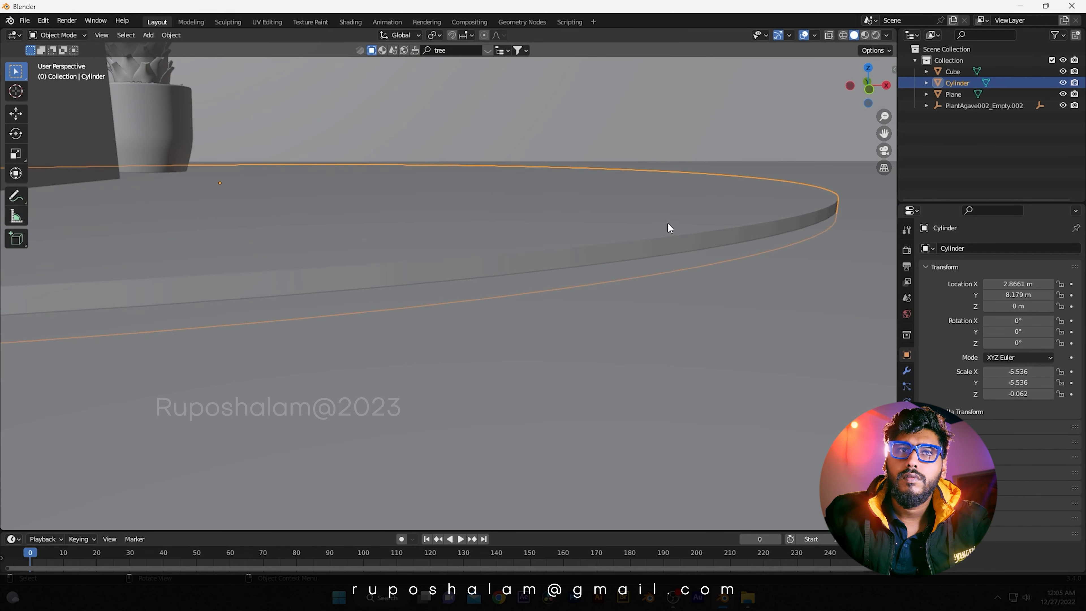
right_click(635, 215)
left_click(621, 215)
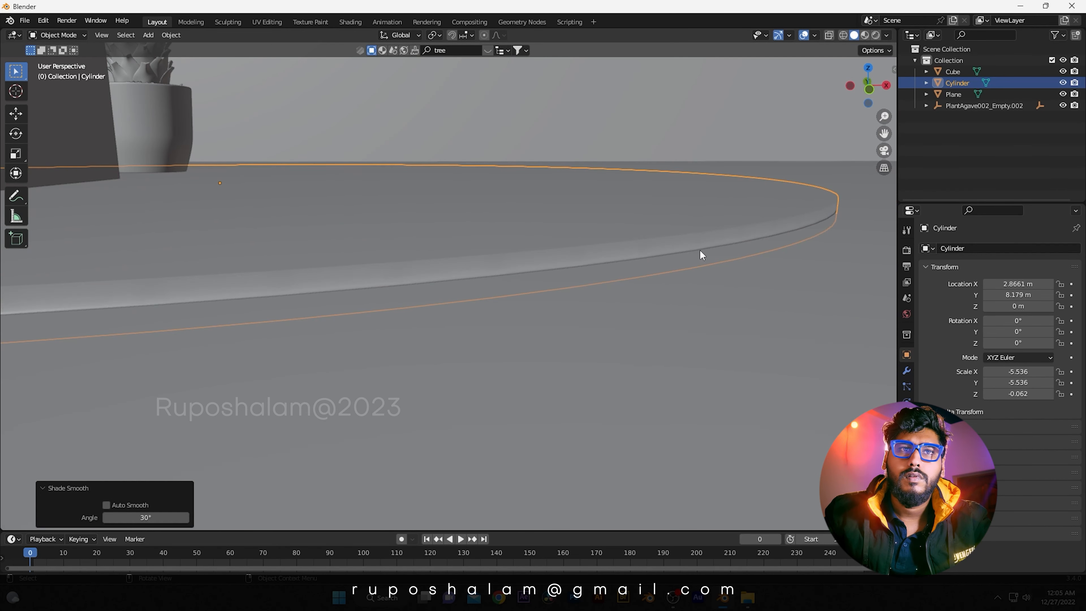
scroll(529, 266, "down", 2)
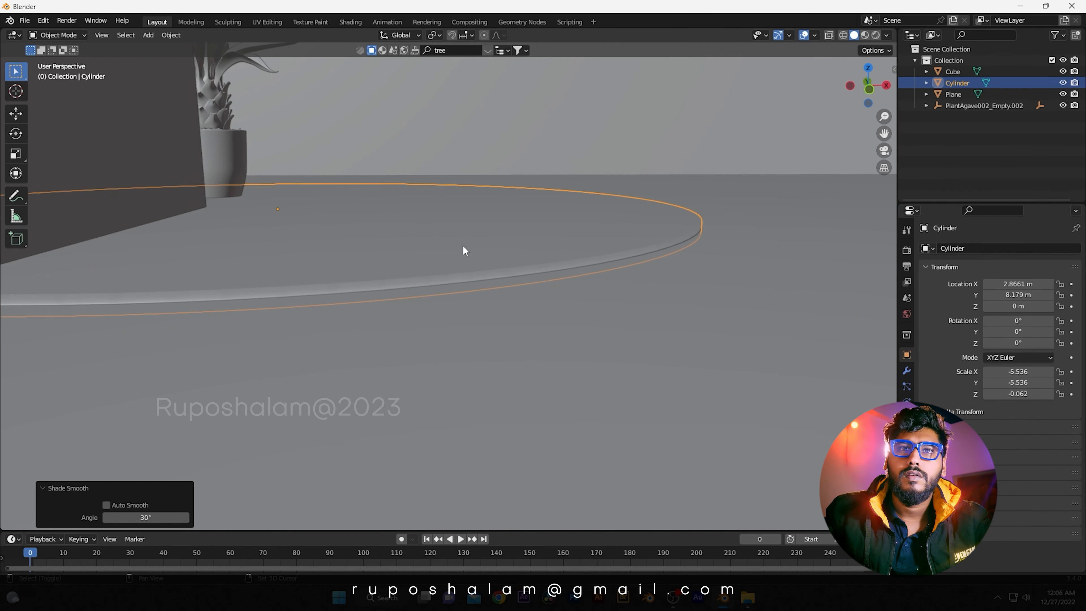
scroll(470, 248, "down", 3)
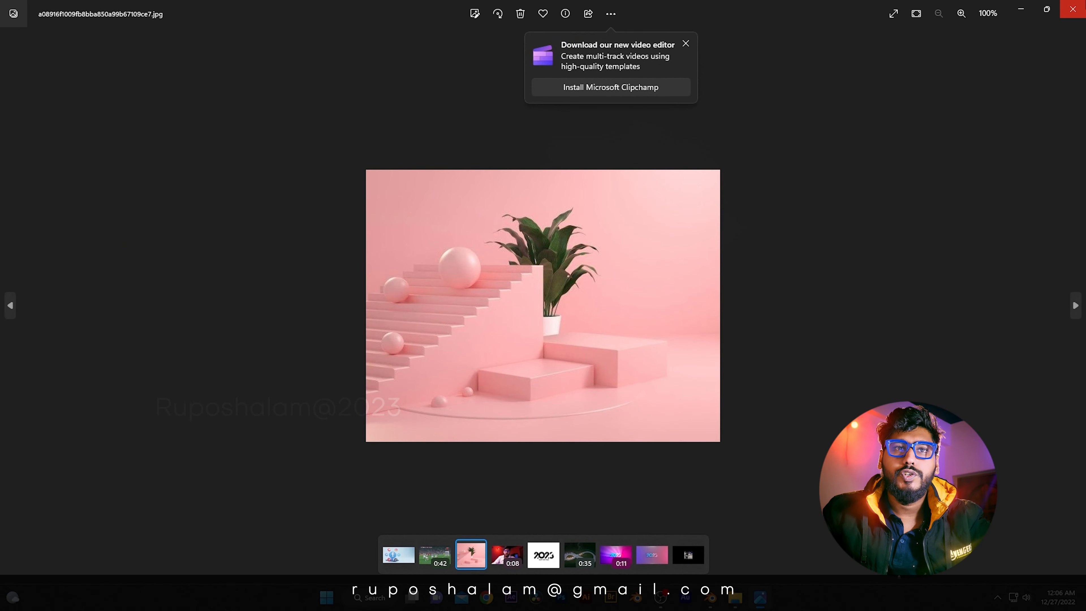
left_click(1081, 4)
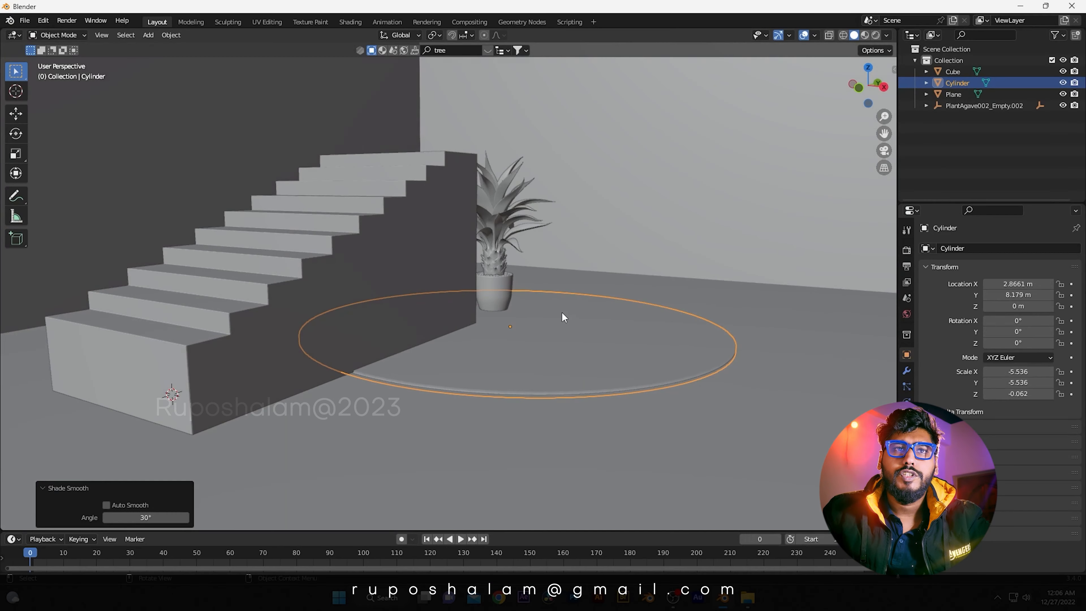
- Select the plant together with its empty and pot, and enlarge them uniformly
scroll(562, 311, "up", 2)
scroll(479, 286, "up", 2)
left_click(457, 265)
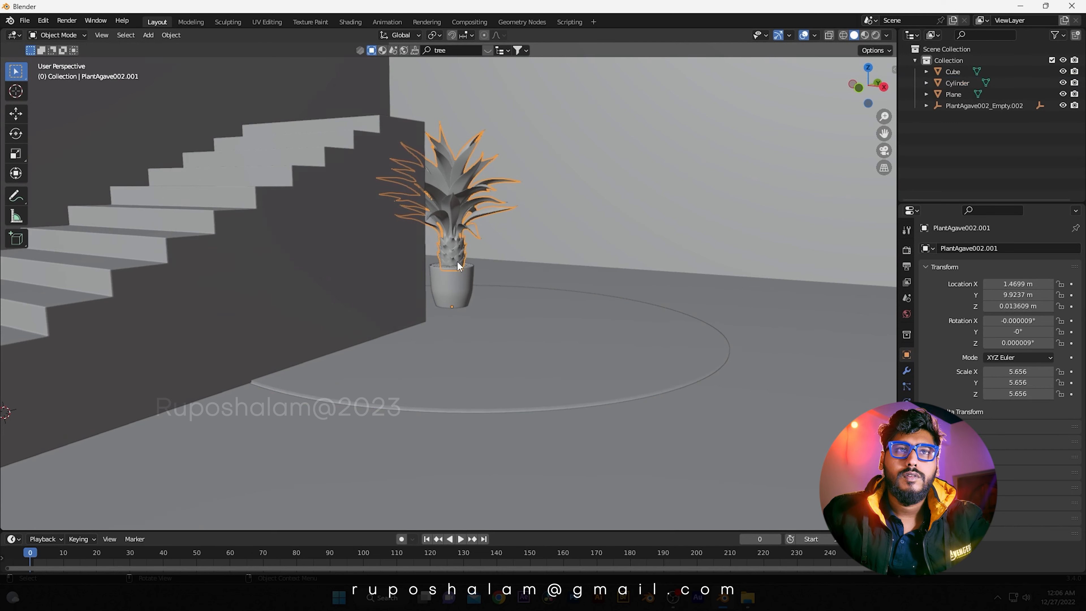
middle_click_drag(473, 239, 494, 248, "shift")
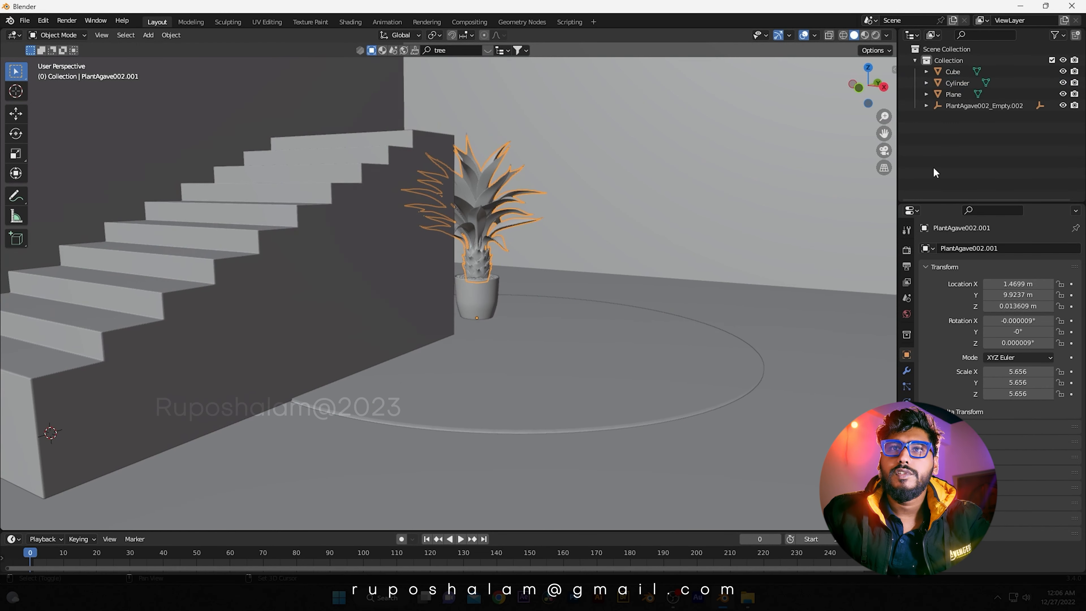
left_click(959, 109)
left_click(926, 105)
left_click(975, 117)
left_click(976, 137, "shift")
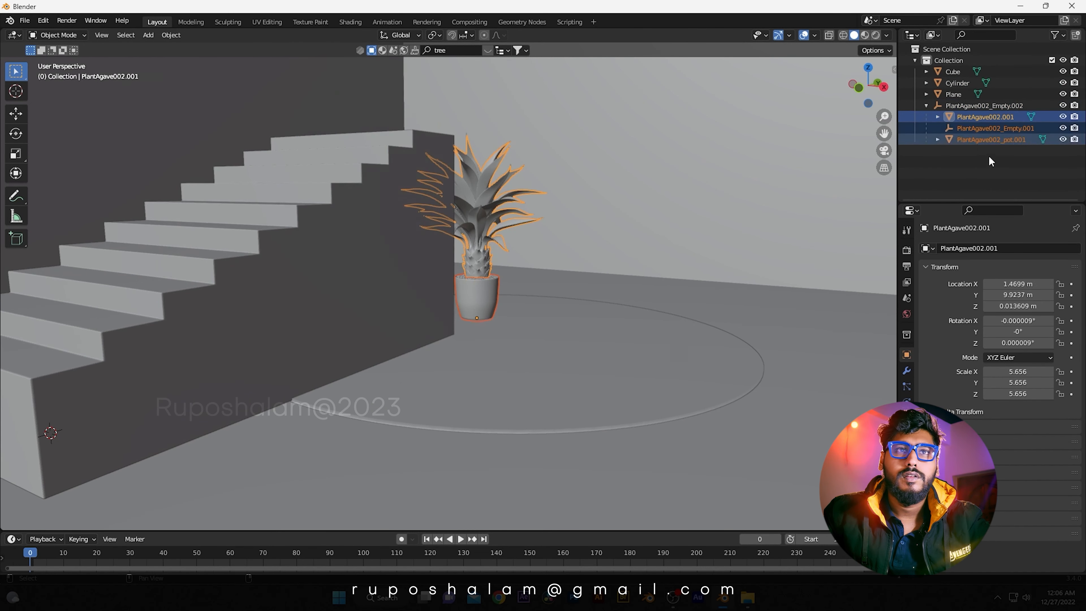
middle_click_drag(382, 239, 352, 218)
middle_click_drag(516, 233, 513, 279, "shift")
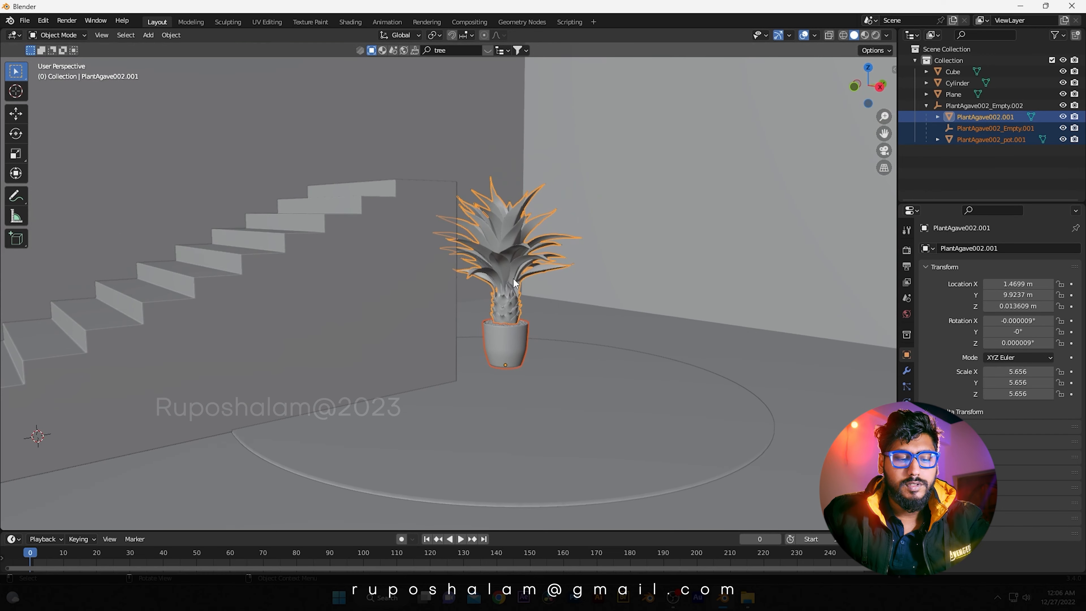
key("s")
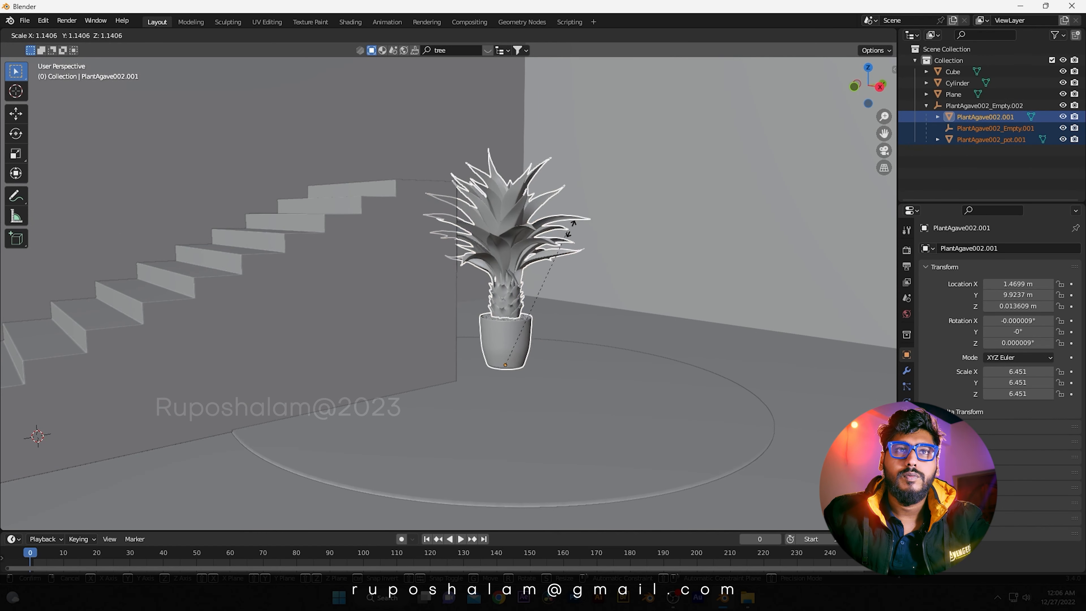
left_click(603, 182)
- Reposition the enlarged plant and pot along Y and X behind the staircase
middle_click_drag(602, 182, 326, 329)
key("g")
key("y")
left_click(479, 283)
key("KP_7")
key("g")
key("x")
left_click(452, 287)
- Add a 2 m cube and raise it about 1.01 m along Z so it rests on the floor
key("shift+a")
left_click(463, 281)
key("KP_1")
key("g")
key("z")
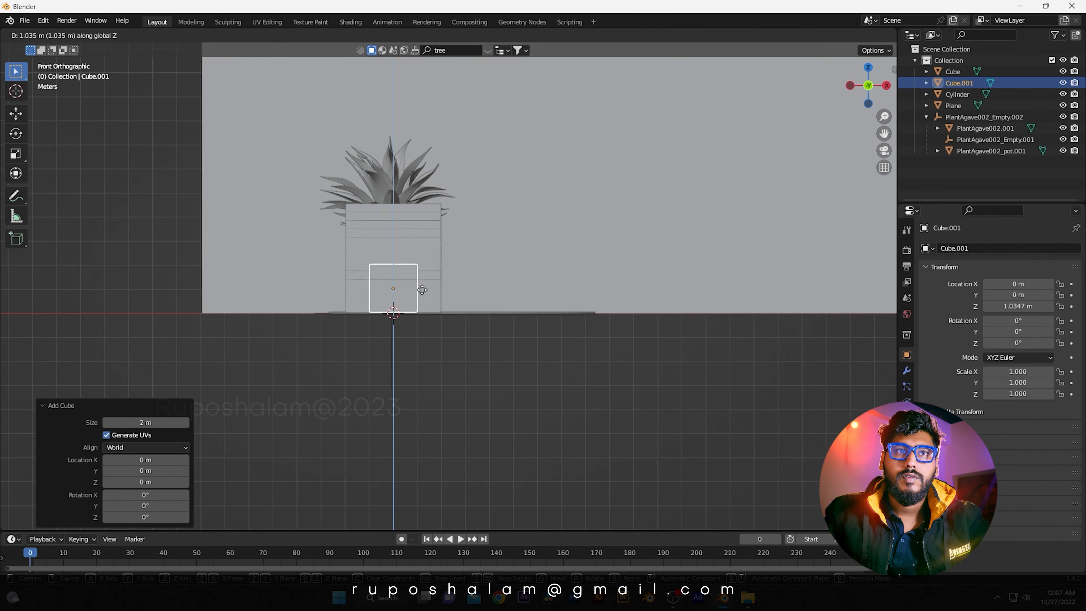
left_click(364, 257)
- Move the cube onto the round base beside the plant, at about X 3.43 m, Y 9.22 m and Z 0.96 m
middle_click_drag(364, 258, 355, 298)
key("KP_7")
key("g")
left_click(476, 256)
middle_click_drag(476, 256, 462, 295)
key("g")
left_click(462, 295)
scroll(442, 323, "up", 6)
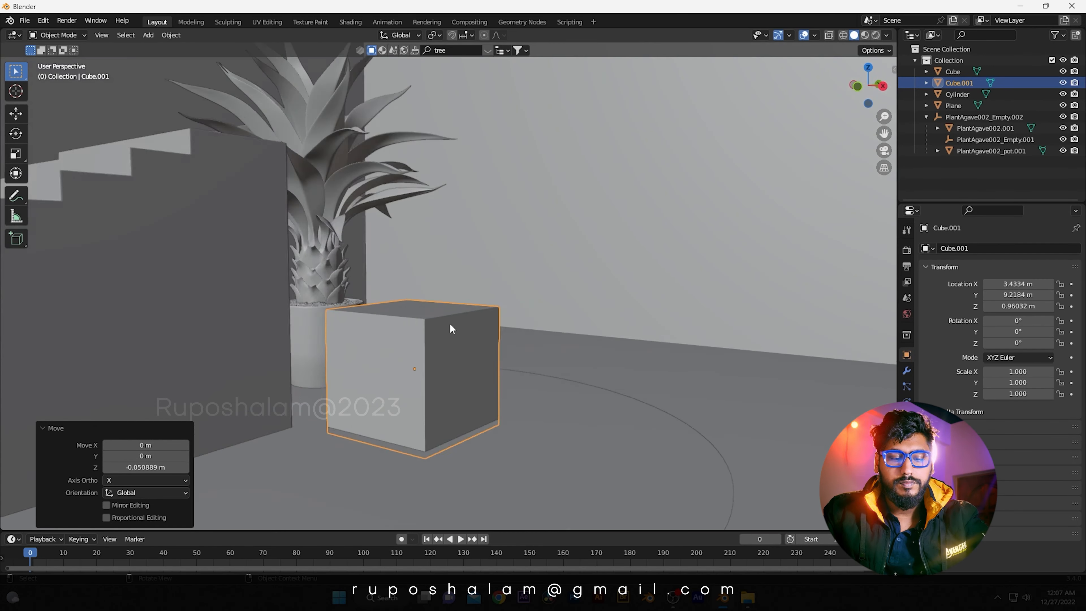
key("Tab")
middle_click_drag(499, 206, 532, 201)
left_click_drag(720, 175, 327, 296)
middle_click_drag(547, 257, 532, 231)
left_click_drag(667, 213, 514, 378, "shift")
key("Tab")
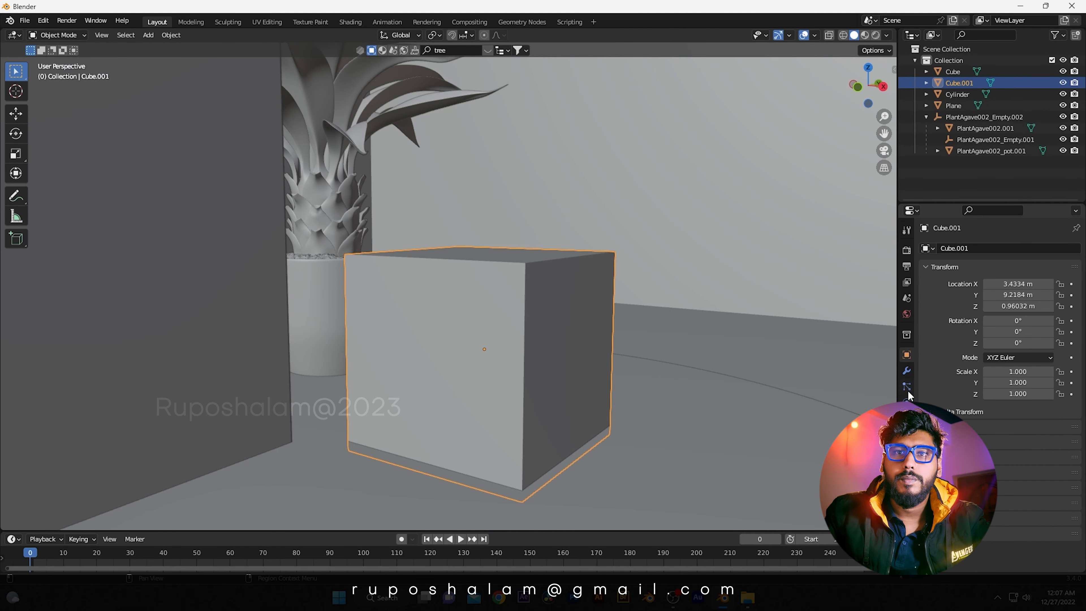
- Add a Bevel modifier to the cube and set its amount to 0.05 m
left_click(907, 371)
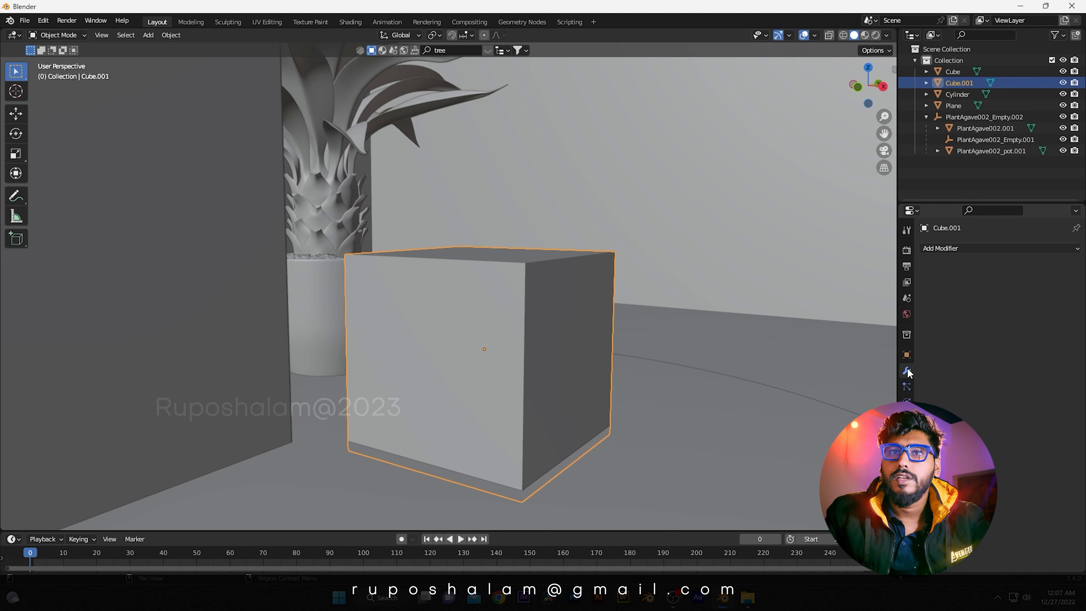
left_click(950, 248)
left_click(853, 294)
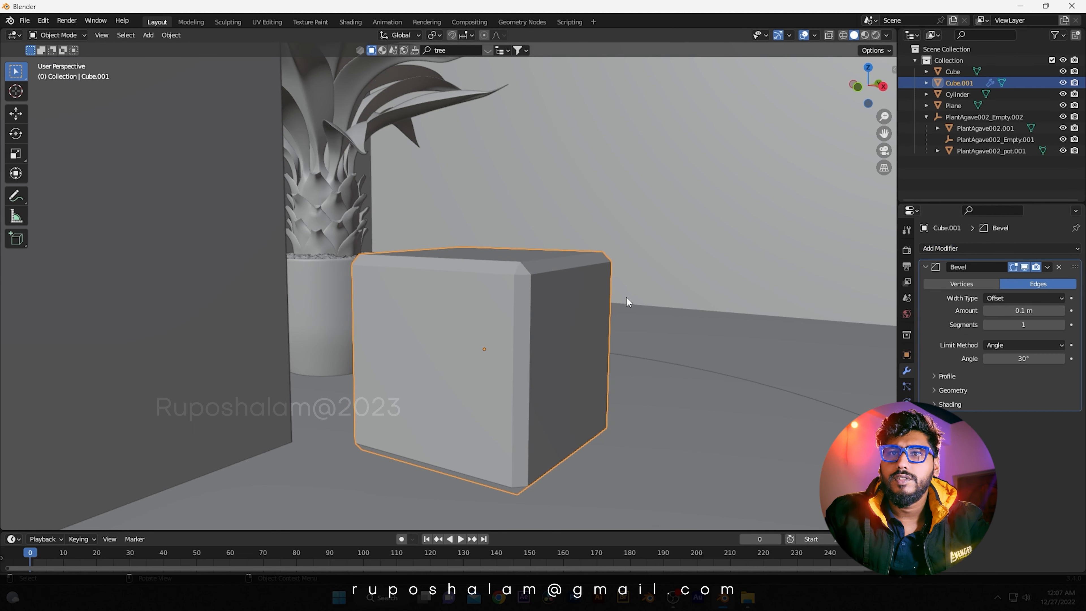
left_click(1026, 311)
key("BackSpace")
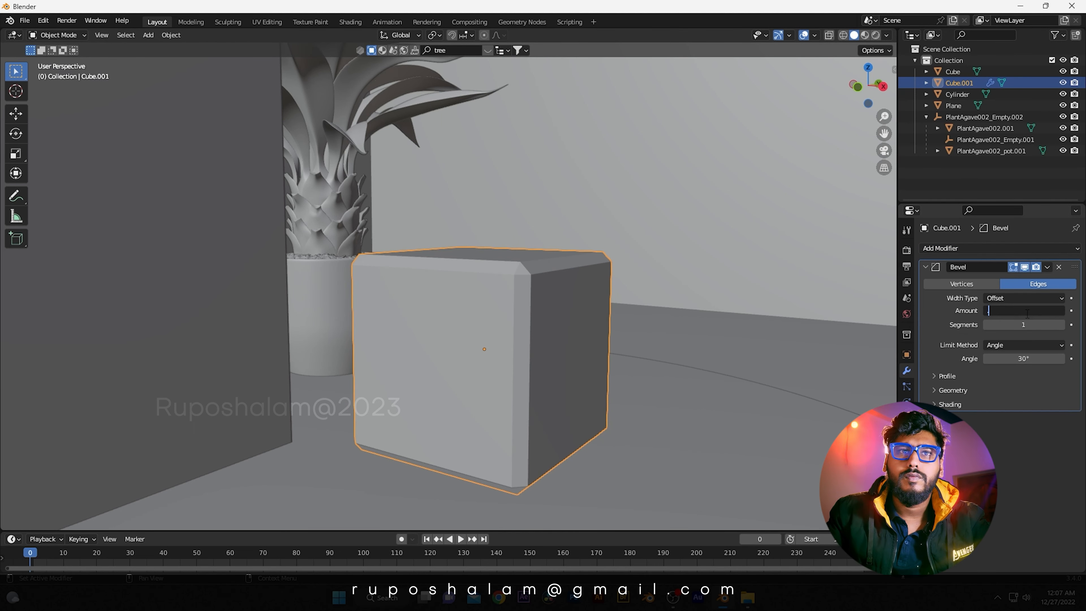
type(".05")
key("Return")
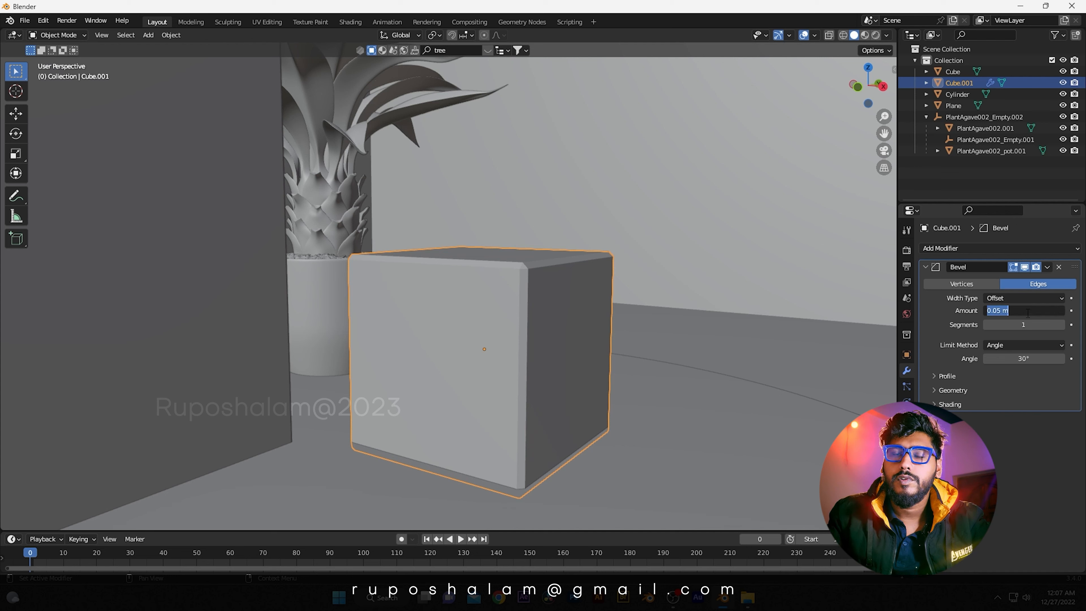
- Refine the cube's bevel to an amount of 0.025 m with 5 segments
left_click(1027, 312)
type(".025")
key("Return")
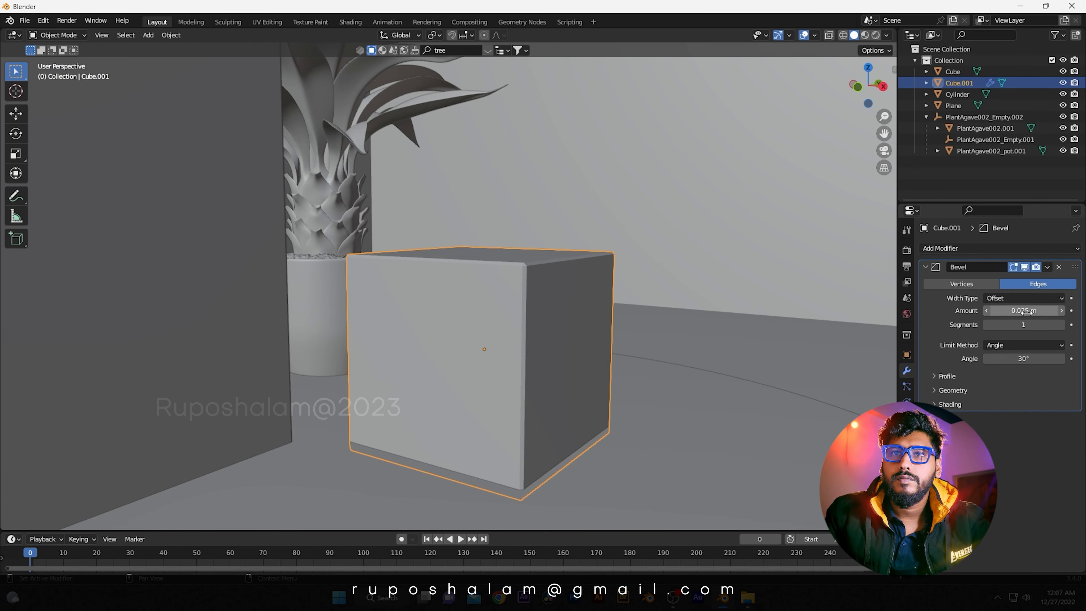
left_click(1037, 324)
key("Return")
scroll(496, 281, "up", 1)
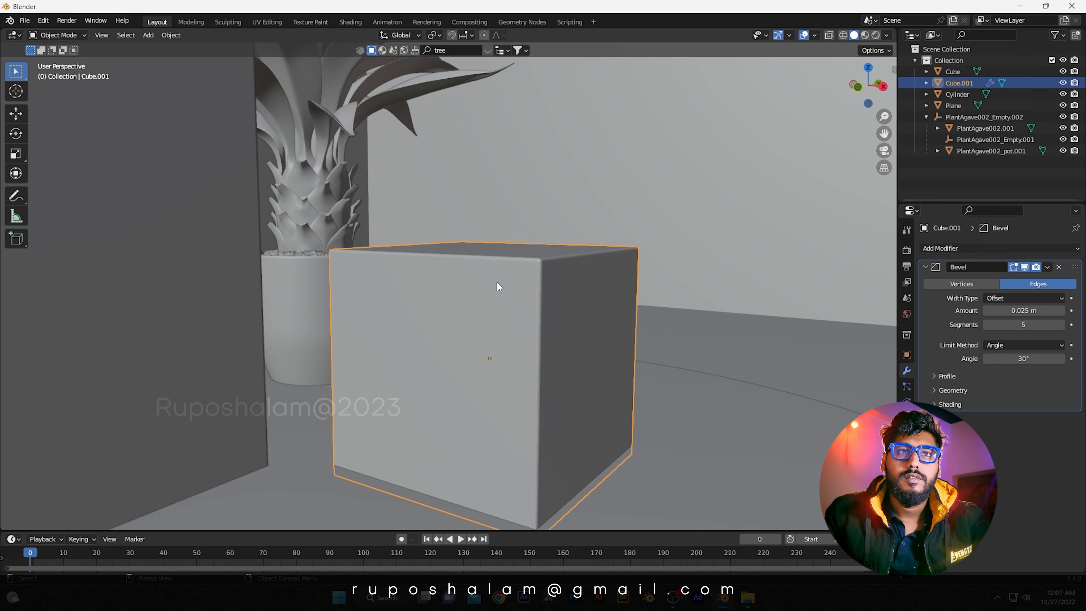
- Shift the bevelled cube about 0.60 m in negative X and 0.19 m in negative Y
mouse_move(496, 281)
middle_mouse_down()
mouse_move(531, 276)
mouse_move(498, 275)
middle_mouse_up()
left_click(498, 239)
scroll(462, 273, "down", 4)
scroll(498, 276, "down", 3)
key("KP_7")
left_click(441, 210)
key("g")
left_click(418, 224)
mouse_move(417, 224)
middle_mouse_down()
mouse_move(402, 223)
mouse_move(417, 235)
middle_mouse_up()
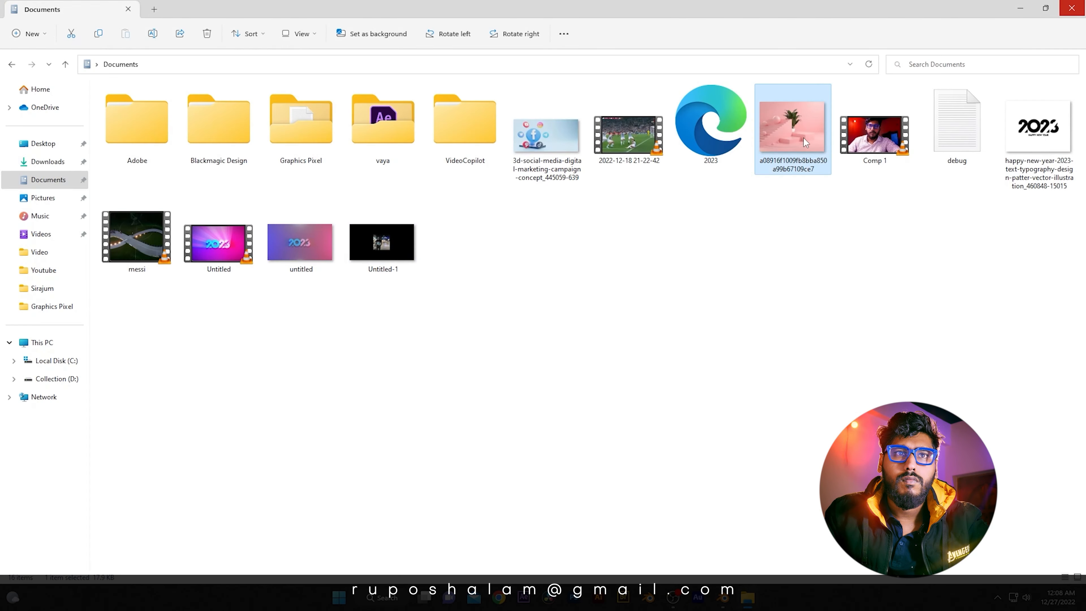
- Check the pink podium reference image and enlarge the cube uniformly
double_click(804, 138)
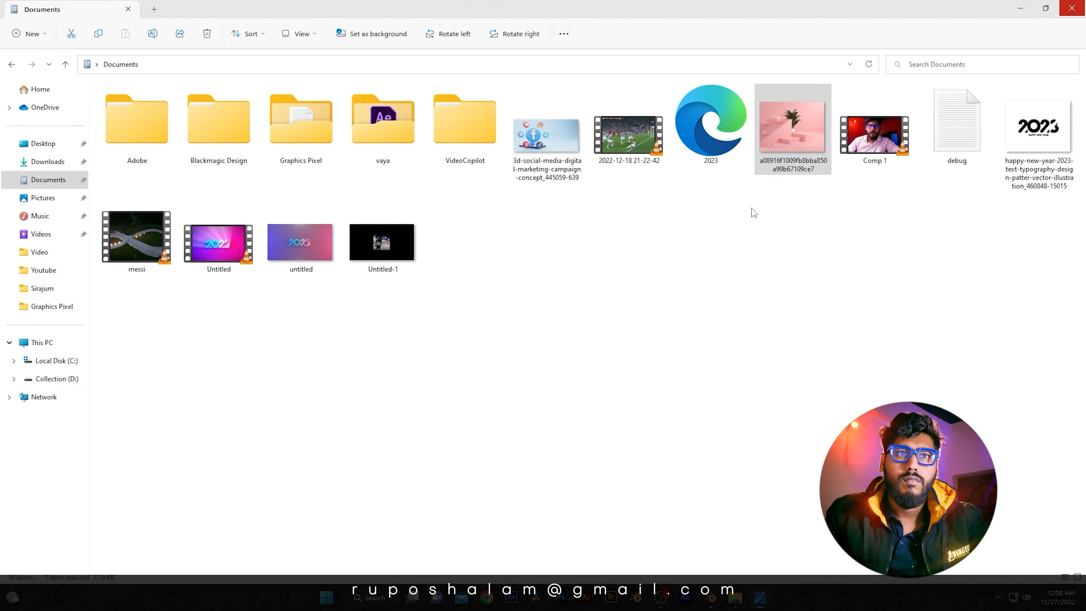
key("s")
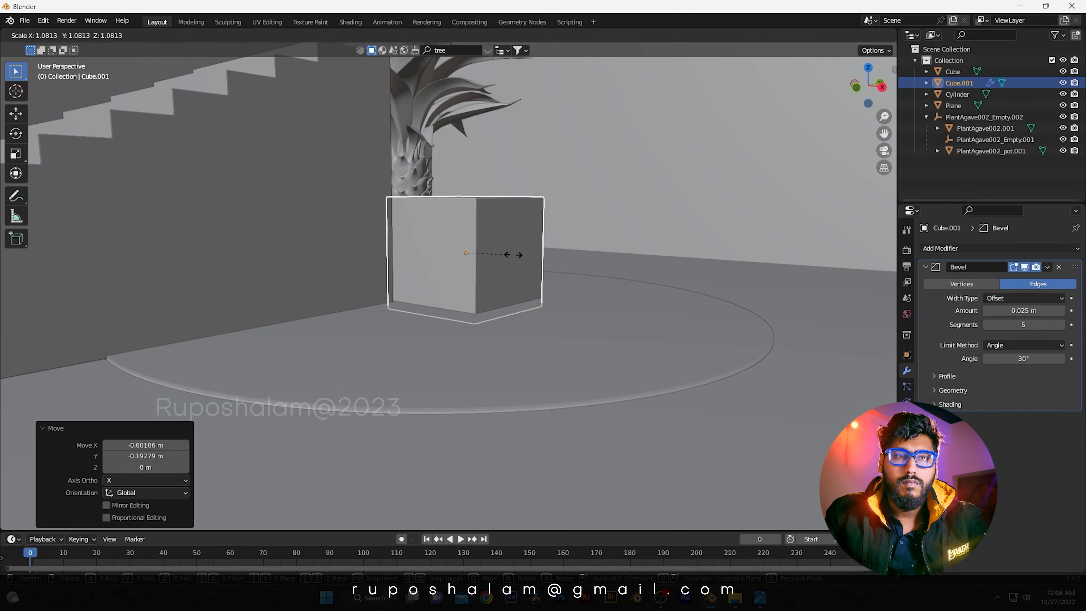
left_click(468, 235)
- Stretch the cube along X by a factor of 1.858 into a wide block
key("KP_7")
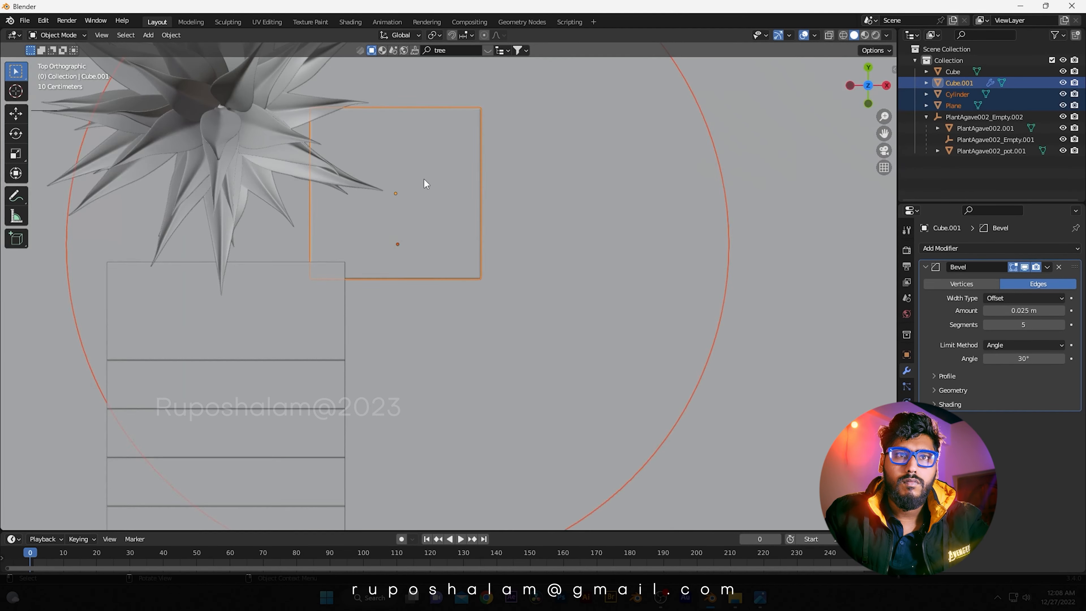
middle_click_drag(403, 197, 555, 231, "shift")
key("s")
key("x")
left_click(589, 241)
- Move the wide block slightly in positive Y and scale its height by 0.642 along Z
middle_click_drag(556, 231, 488, 262, "shift")
key("KP_7")
key("g")
key("y")
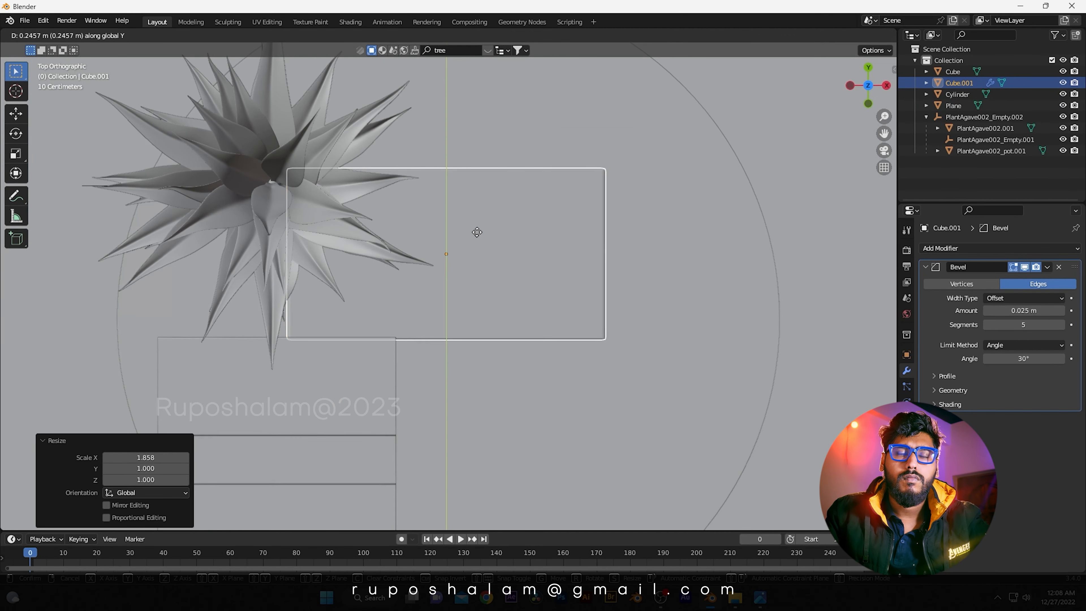
left_click(478, 236)
middle_click_drag(536, 326, 479, 248)
key("s")
key("z")
left_click(489, 226)
scroll(475, 239, "down", 3)
- Duplicate the block and offset the copy about 1.15 m in negative X, 2.32 m in negative Y and 0.33 m downward
key("shift+d")
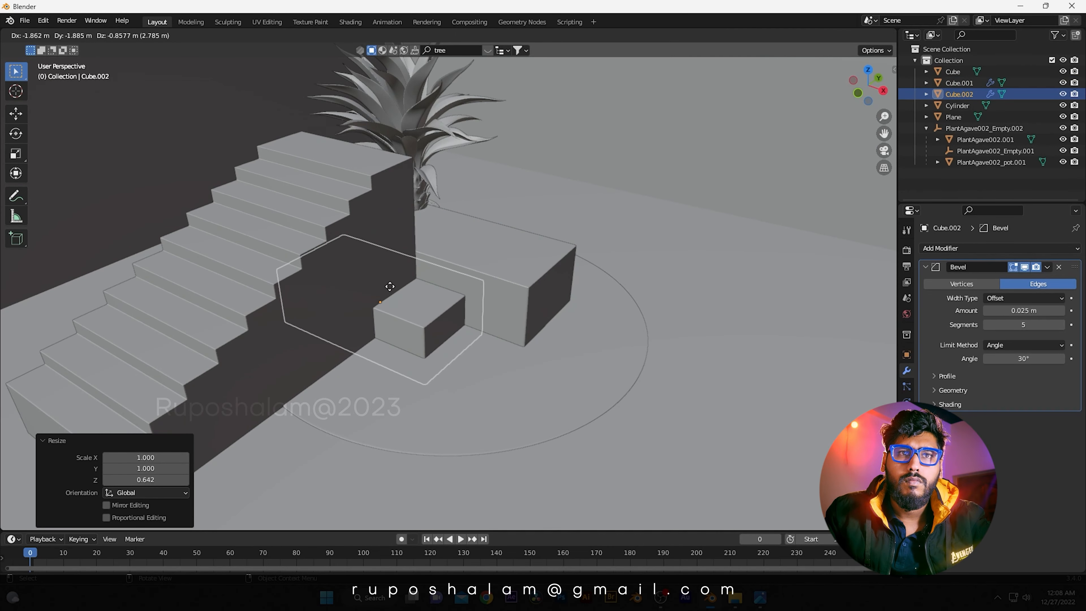
right_click(429, 290)
middle_click_drag(430, 291, 425, 368)
key("shift+d")
left_click(448, 304)
middle_click_drag(449, 303, 444, 236)
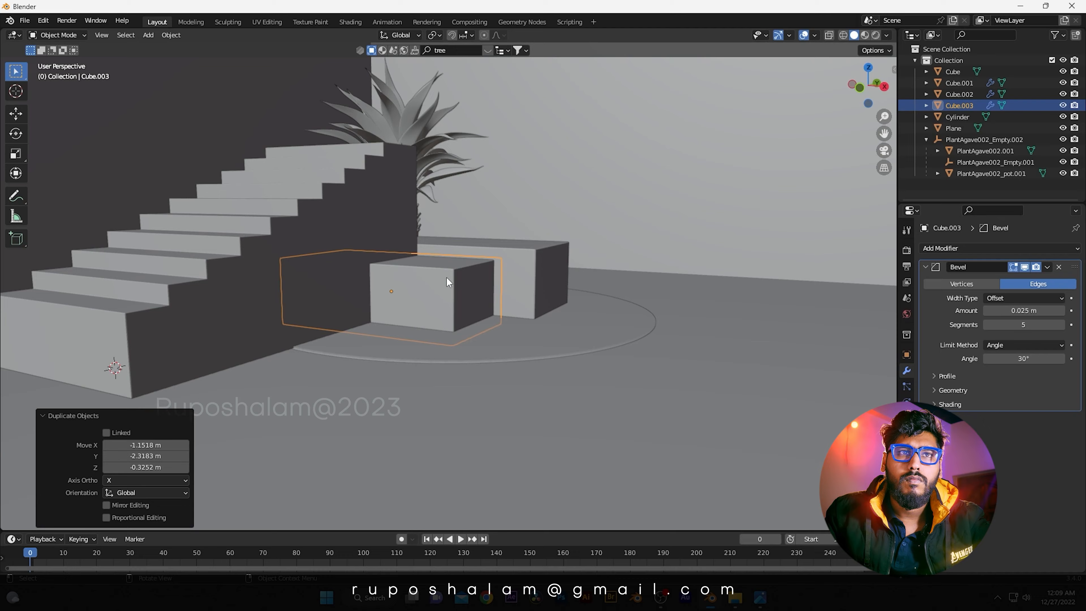
- Sink the copied block partly into the round base so it forms a low platform in front of the larger block
key("g")
middle_click_drag(447, 278, 423, 354)
left_click(445, 296)
key("g")
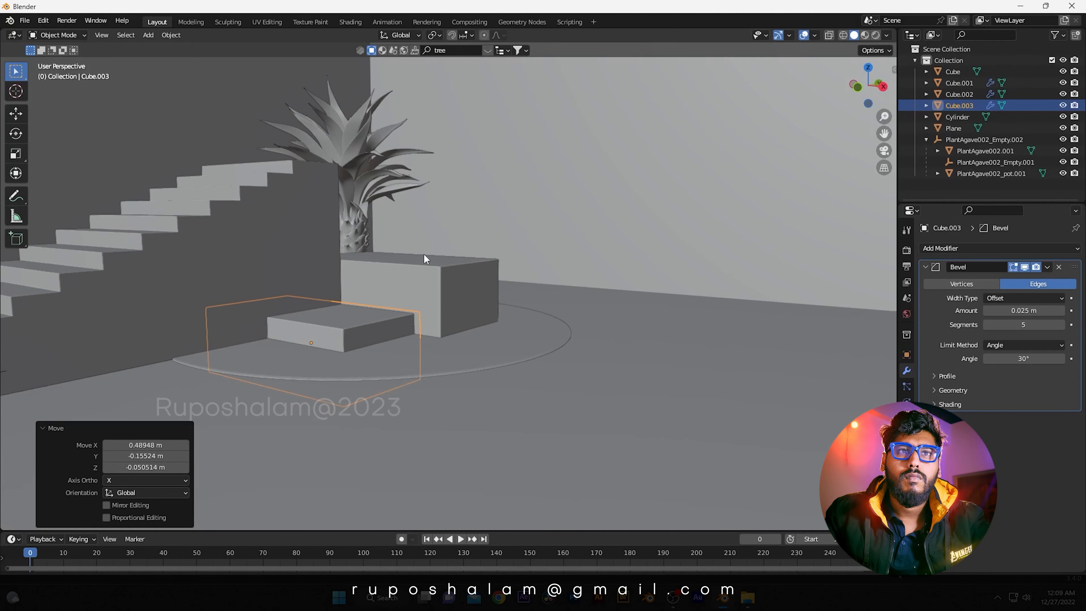
middle_click_drag(423, 253, 468, 281)
left_click(535, 276)
middle_click_drag(534, 276, 441, 242)
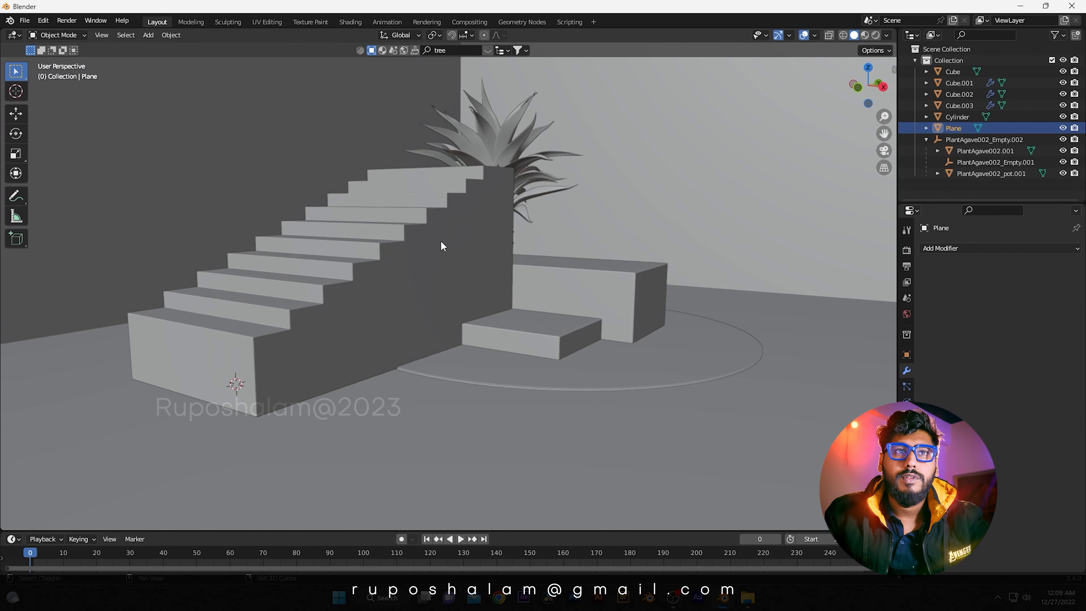
- Add a UV sphere with 50 segments, 16 rings and a radius of 1 m
key("shift+a")
mouse_move(440, 240)
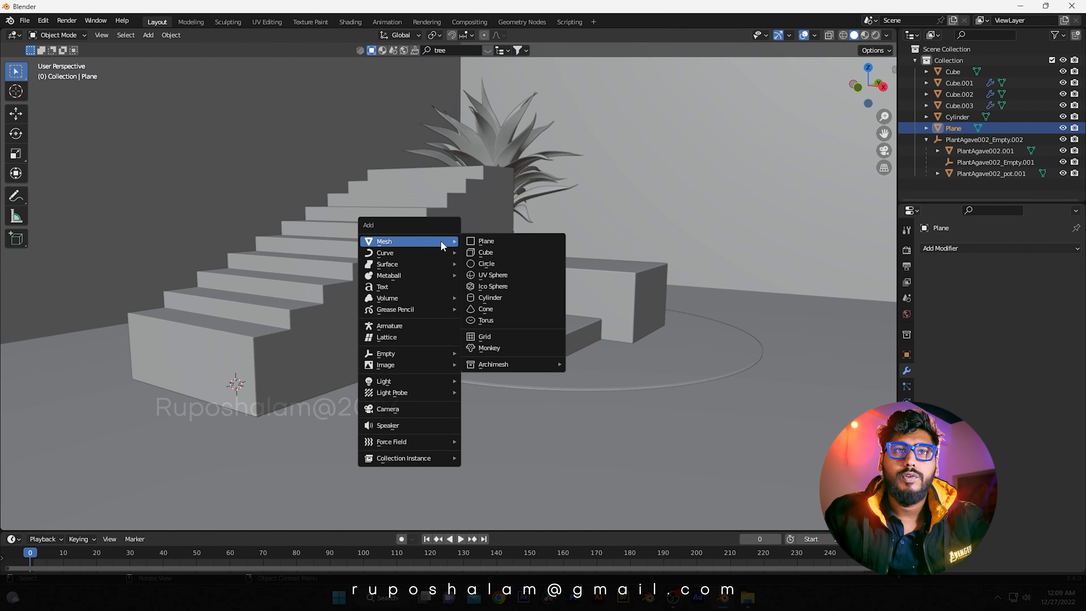
left_click(506, 276)
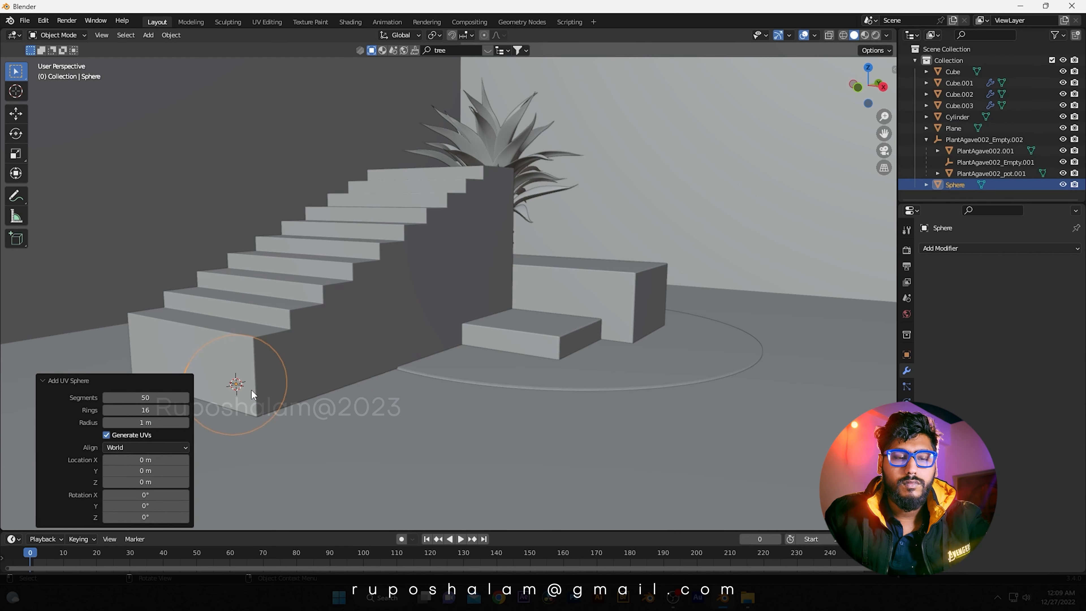
- Raise the sphere along Z above the lower stairs and shade it smooth
key("g")
key("z")
left_click(250, 268)
scroll(257, 261, "up", 3)
right_click(305, 222)
left_click(306, 222)
middle_click_drag(321, 209, 301, 267, "shift")
scroll(376, 300, "down", 5)
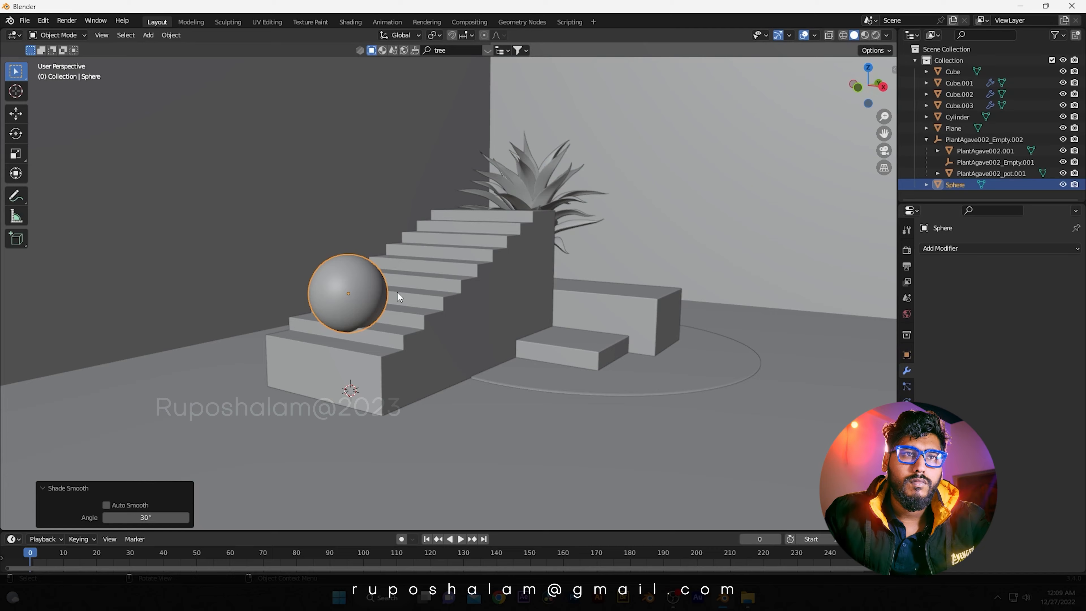
- Move the sphere toward the upper part of the staircase in side view and scale it down
middle_click_drag(397, 291, 377, 402)
key("KP_3")
key("g")
left_click(499, 250)
middle_click_drag(412, 233, 512, 252)
key("s")
left_click(445, 243)
- Rest the sphere on the upper steps in side view and shift it about 0.69 m in X in top view
key("KP_3")
key("g")
left_click(475, 232)
key("KP_7")
key("g")
left_click(546, 251)
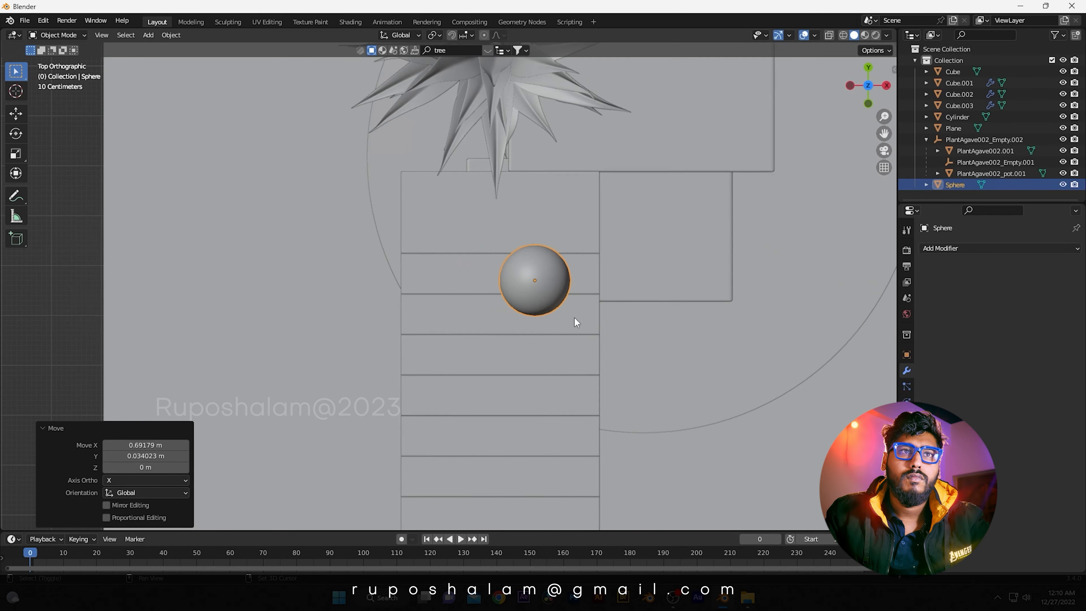
- Duplicate the sphere offset about (-1.50, -1.57) m in X and Y, and duplicate that copy offset about (1.6, -1.7) m
middle_click_drag(587, 308, 581, 264, "shift")
key("shift+d")
left_click(468, 326)
key("shift+d")
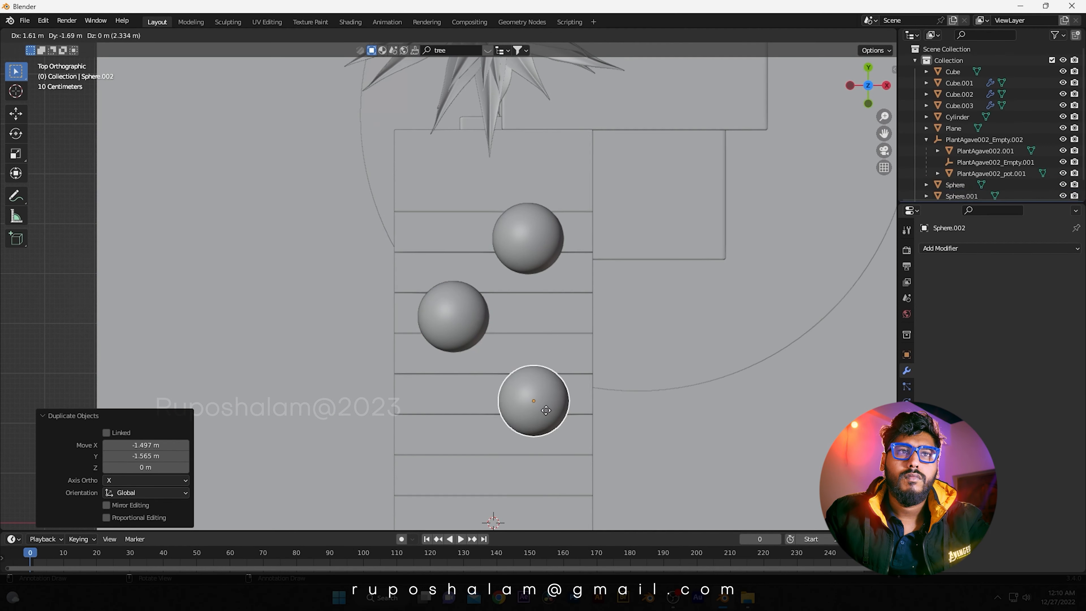
left_click(548, 412)
- Scale the two copied spheres down so that the lowest one is the smallest
left_click(464, 319)
key("s")
left_click(537, 396)
key("s")
- Lower both copied spheres onto their steps, moving the lowest one about 1.67 m down and 0.14 m in Y
key("KP_3")
left_click(418, 245)
key("g")
left_click(412, 286)
left_click(323, 251)
key("g")
left_click(330, 334)
middle_click_drag(330, 334, 468, 248)
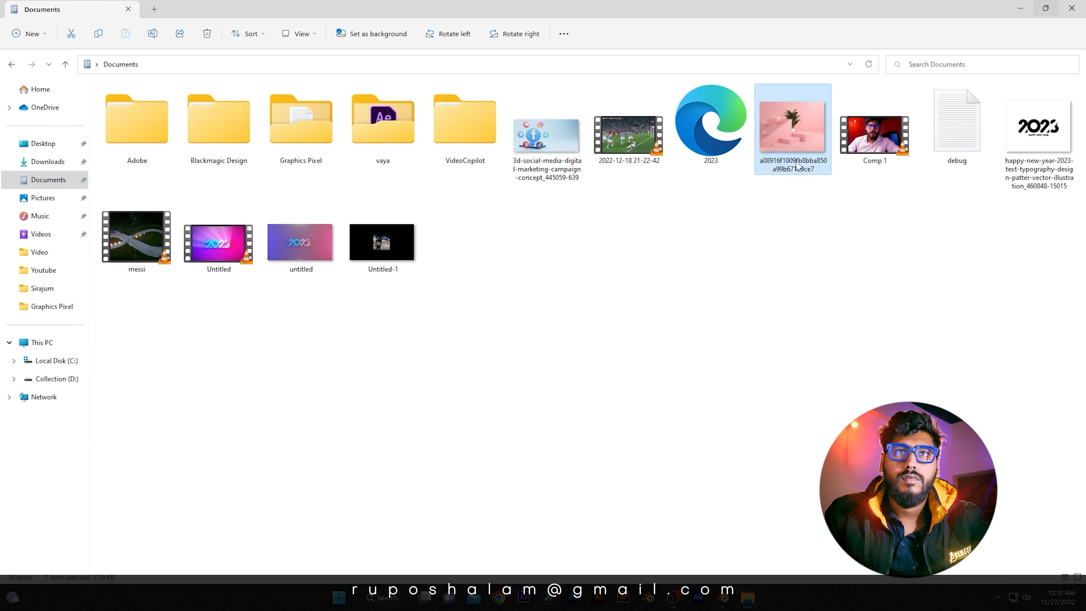
- Check the reference image and save the scene in the Documents folder as ph bACK.blend
double_click(796, 167)
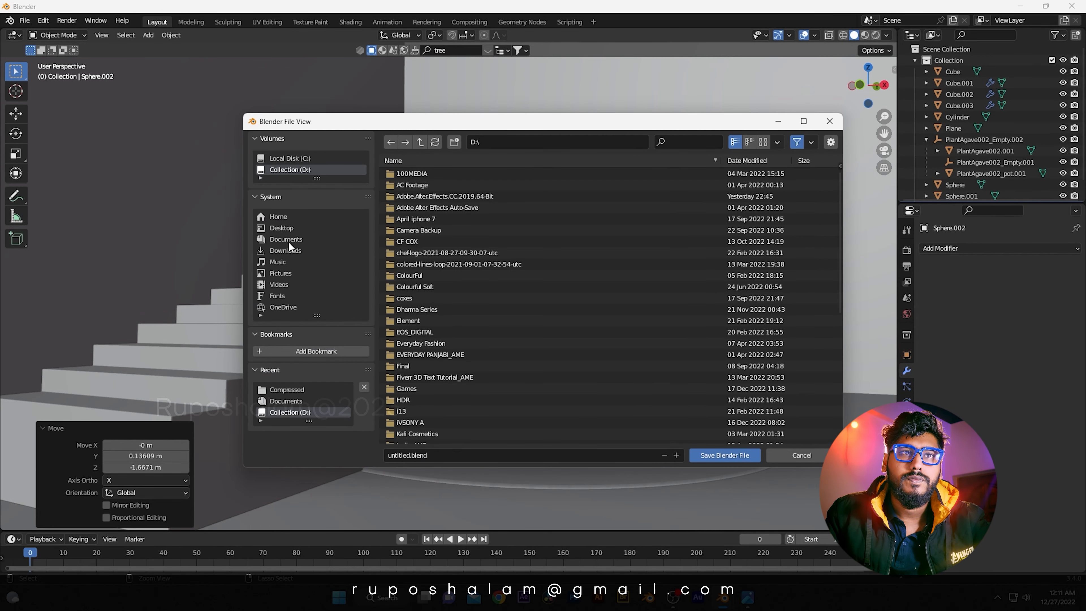
left_click(288, 242)
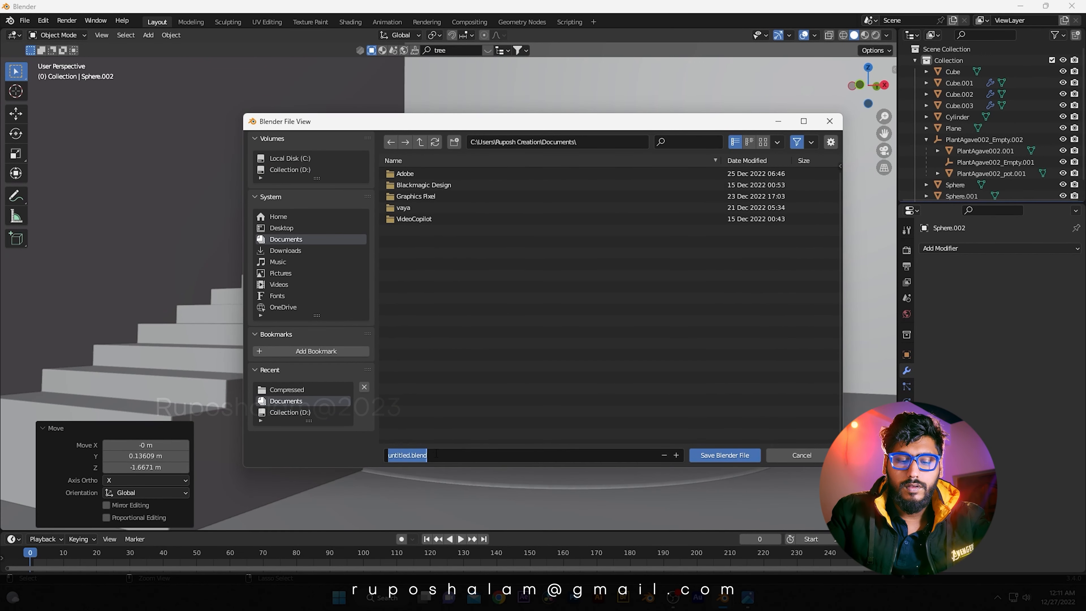
key("Return")
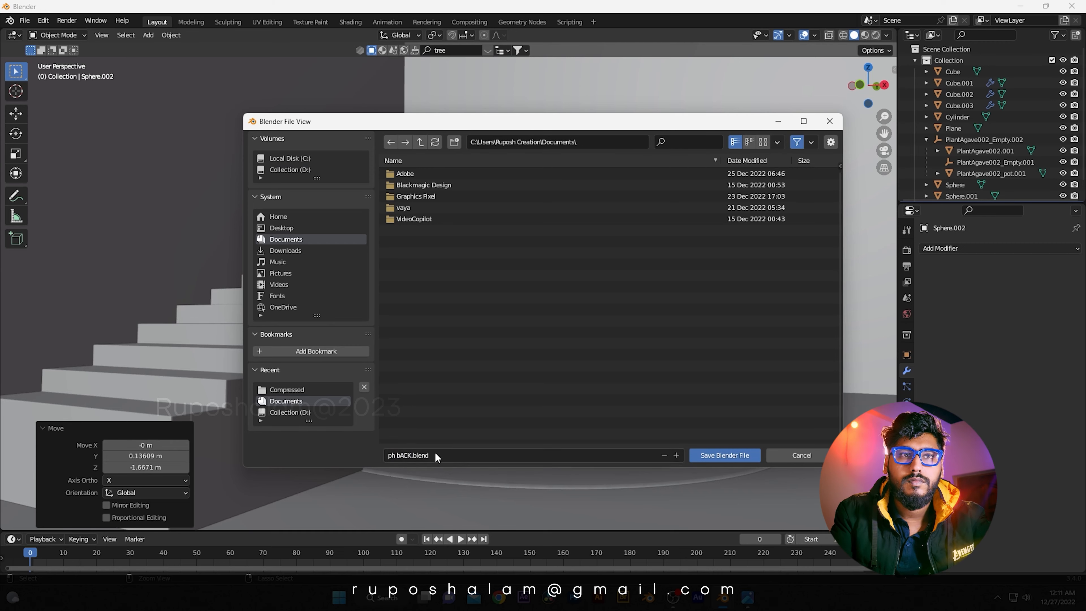
left_click(720, 460)
- Duplicate the lowest stair sphere to the round base, offset about (2.51, 1.15, -3.16) m, and scale the copy to about 0.44
middle_click_drag(467, 279, 314, 257)
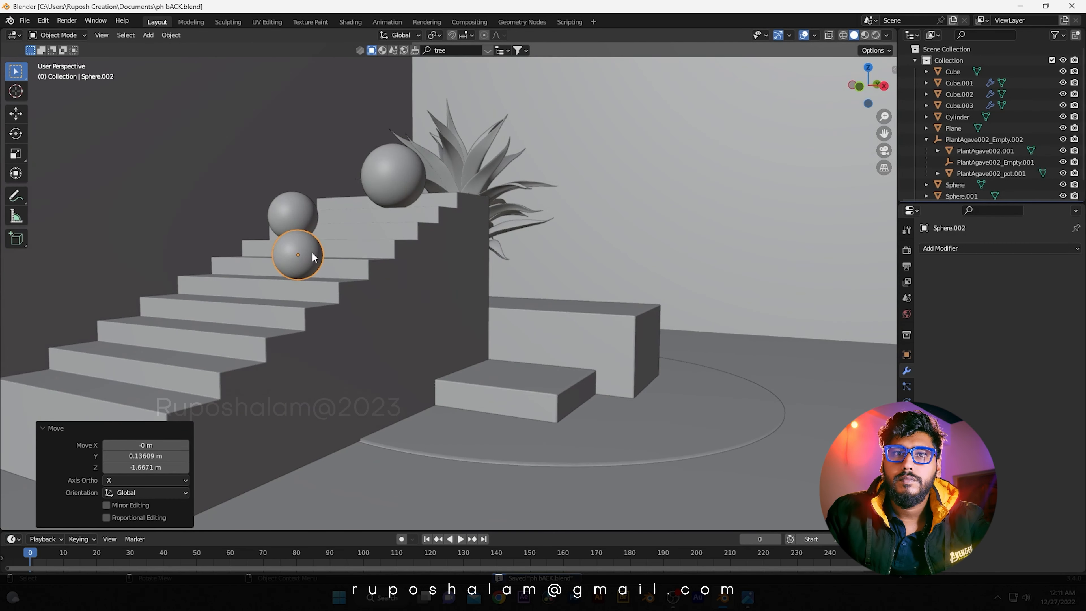
key("shift+d")
left_click(489, 442)
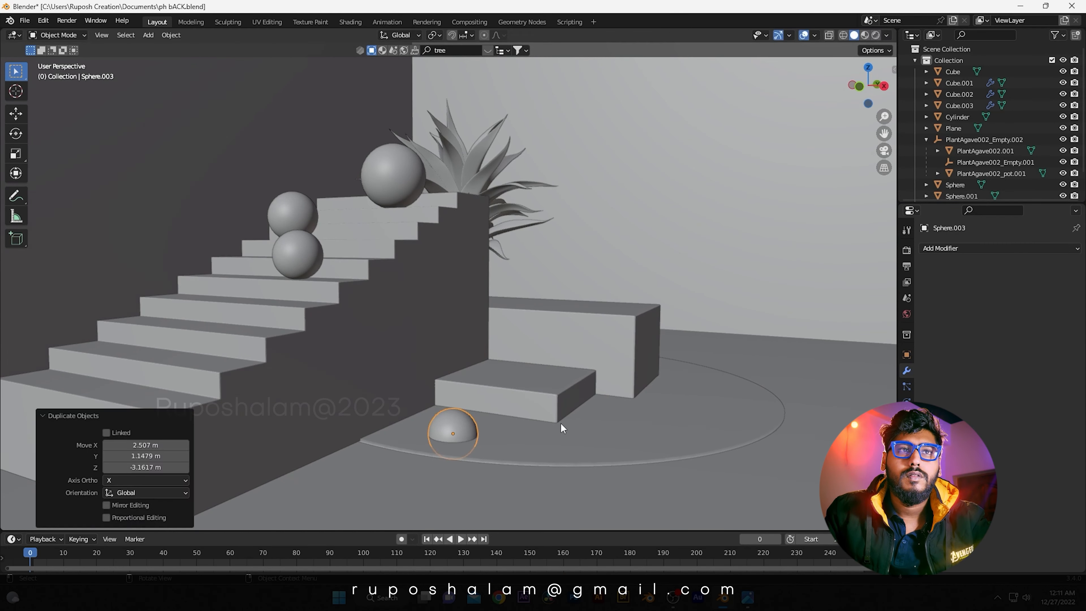
key("s")
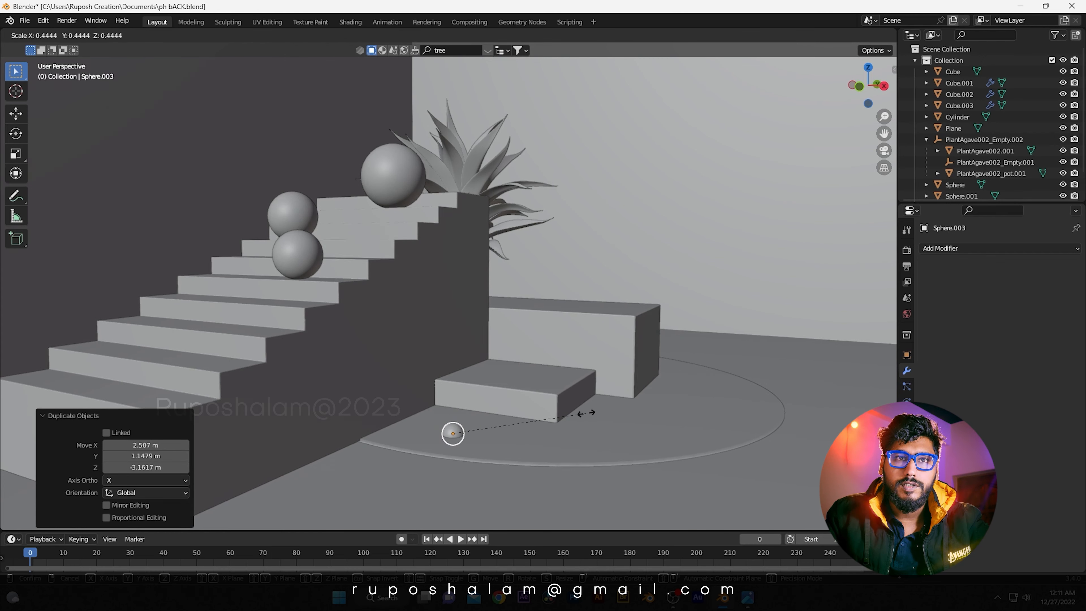
left_click(585, 413)
- Adjust the small sphere in front view so it rests on the round base
middle_click_drag(569, 406, 408, 413)
key("KP_1")
key("g")
left_click(486, 398)
- Place the small sphere beside the stairs in top view and add a smaller copy about 0.25 m in negative X and 0.75 m in negative Y
key("KP_7")
key("g")
left_click(473, 367)
key("s")
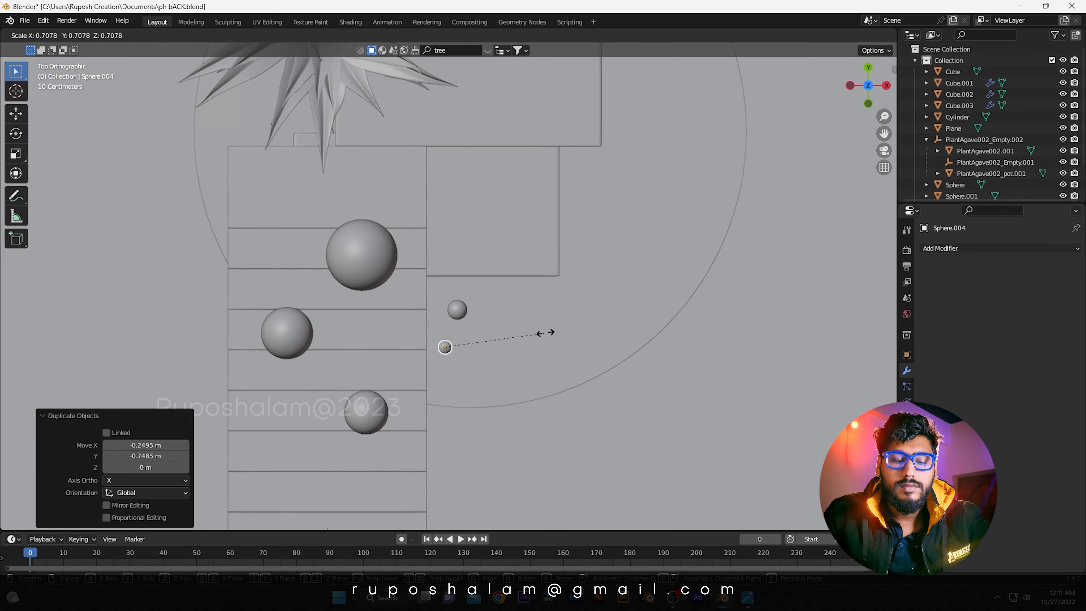
left_click(515, 355)
- Try to shift the extra podium block along X and rescale it
middle_click_drag(515, 355, 349, 310)
scroll(510, 262, "down", 3)
left_click(441, 297)
key("g")
key("x")
left_click(454, 305)
left_click(345, 265)
key("s")
left_click(456, 263)
- Delete the surplus block Cube.001 from the podium
middle_click_drag(457, 327, 421, 319)
left_click(465, 379)
scroll(469, 331, "up", 3)
mouse_move(465, 376)
middle_mouse_down()
mouse_move(470, 332)
mouse_move(479, 363)
middle_mouse_up()
key("Delete")
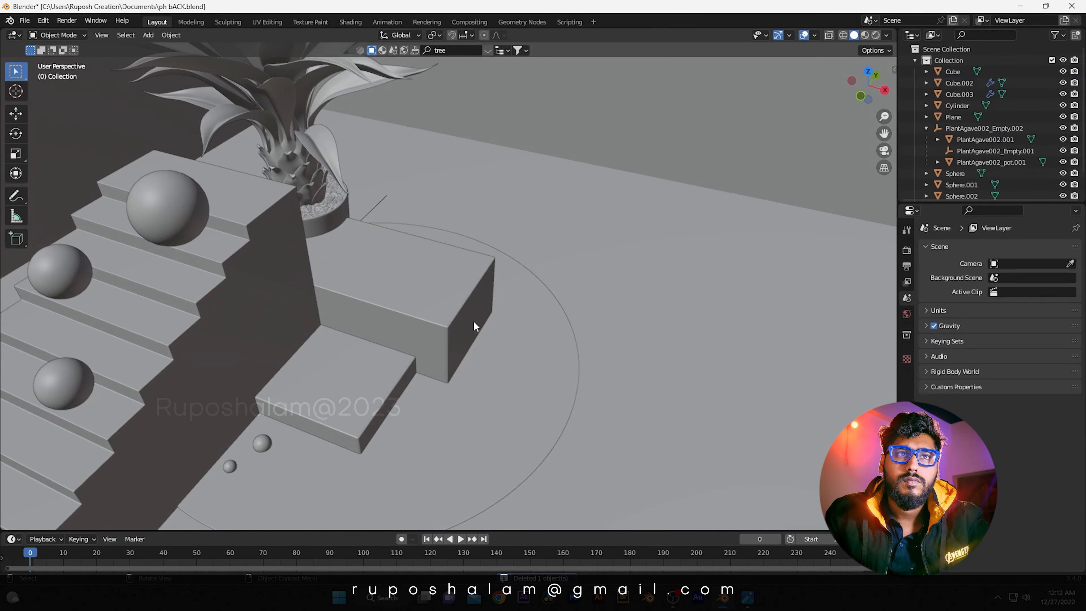
- Move the wide block along positive X so it extends farther past the low platform
left_click(456, 312)
key("g")
key("x")
left_click(475, 338)
- Add a camera at the scene origin
middle_click_drag(334, 252, 521, 234)
scroll(310, 202, "down", 3)
key("shift+a")
left_click(406, 448)
scroll(408, 291, "down", 4)
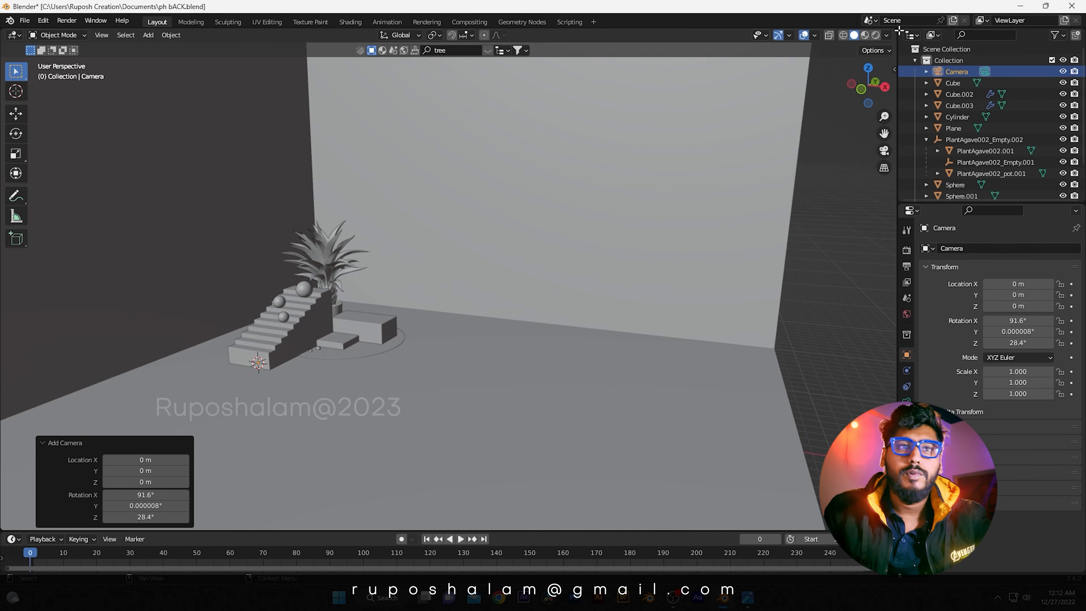
- Split the 3D viewport into two side-by-side views and show the camera view in the second one
left_click_drag(899, 30, 519, 53)
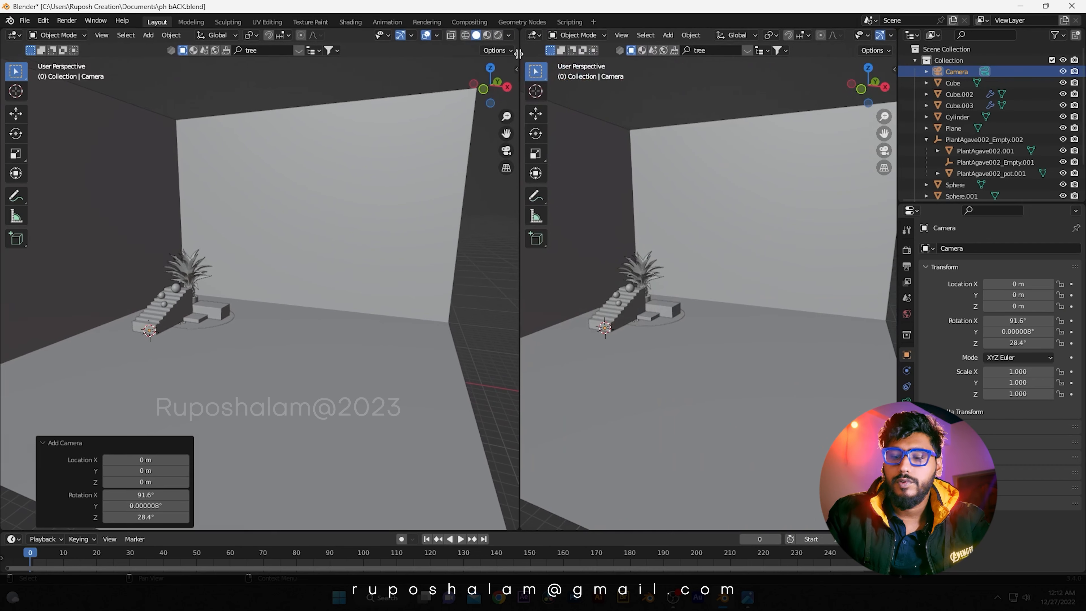
left_click(721, 305)
key("KP_0")
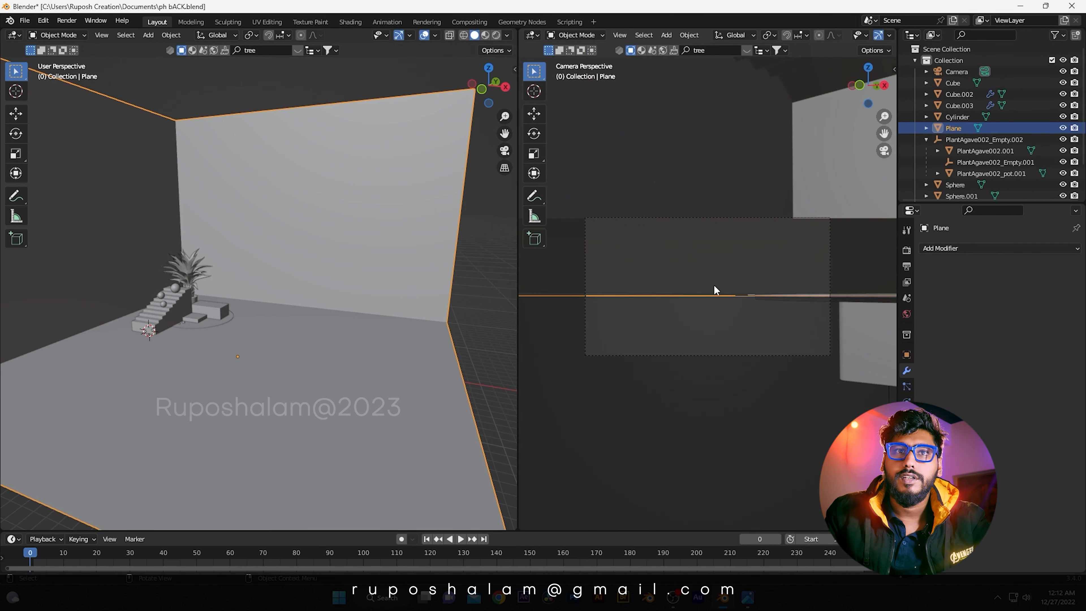
scroll(708, 262, "up", 3)
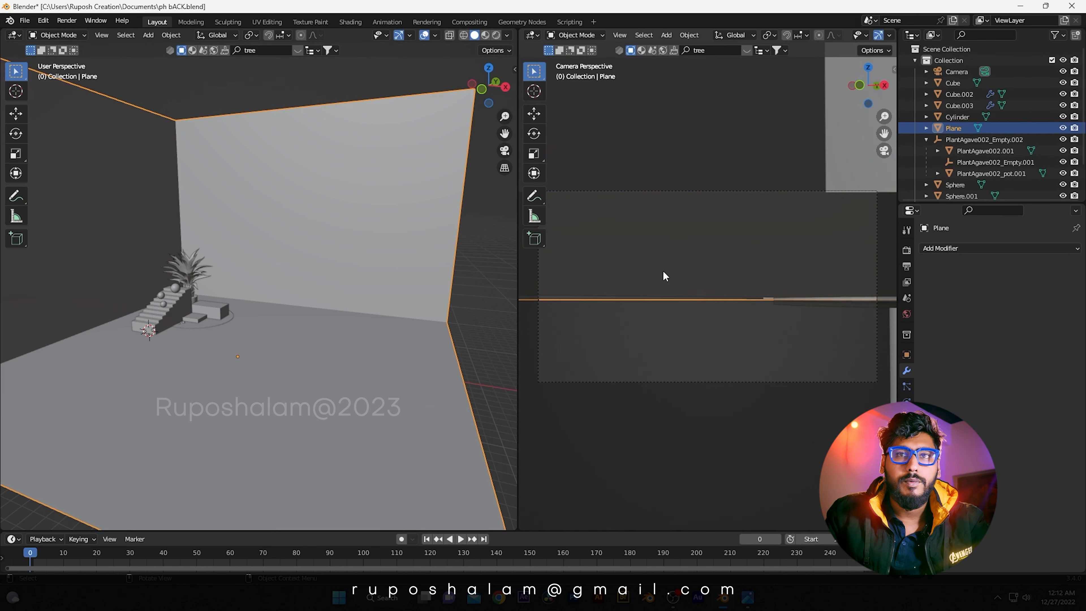
scroll(686, 273, "up", 1)
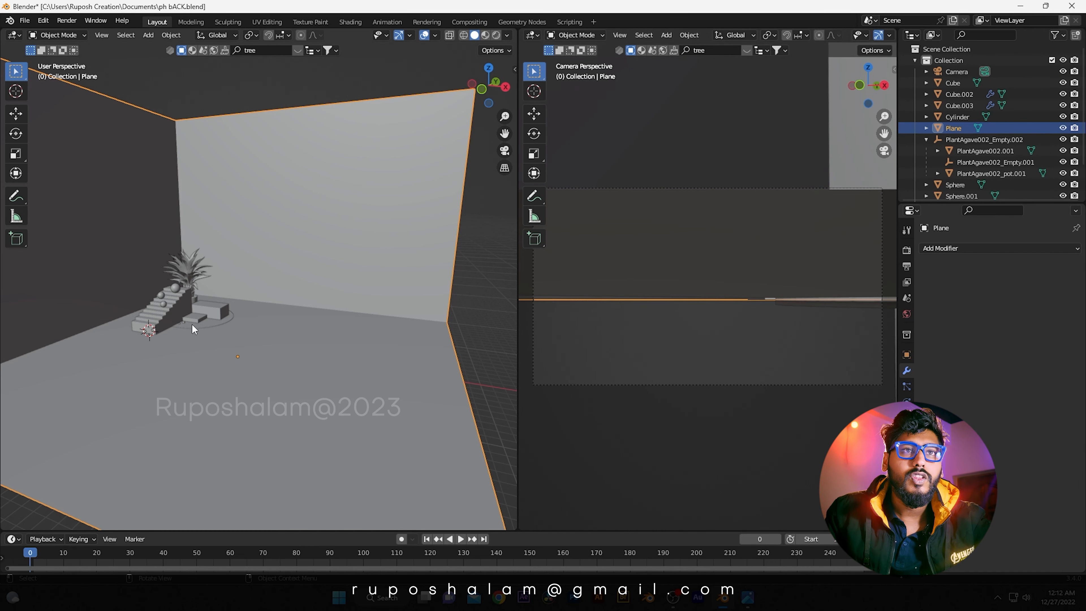
- Reset the camera's rotation to 0° on the X, Y and Z axes
left_click(248, 103)
left_click(956, 71)
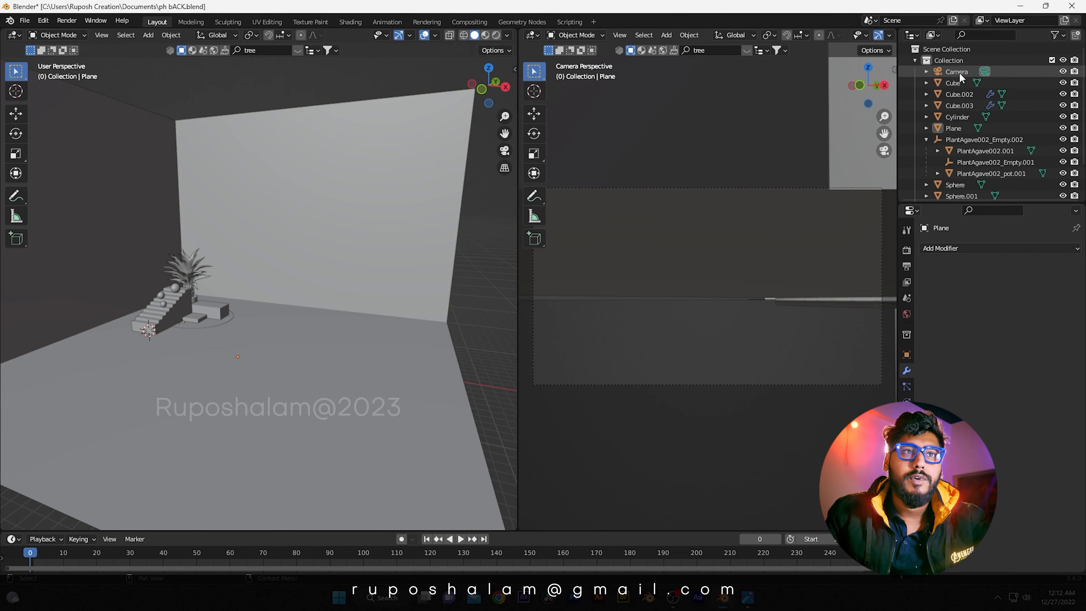
scroll(200, 315, "down", 3)
scroll(200, 316, "up", 3)
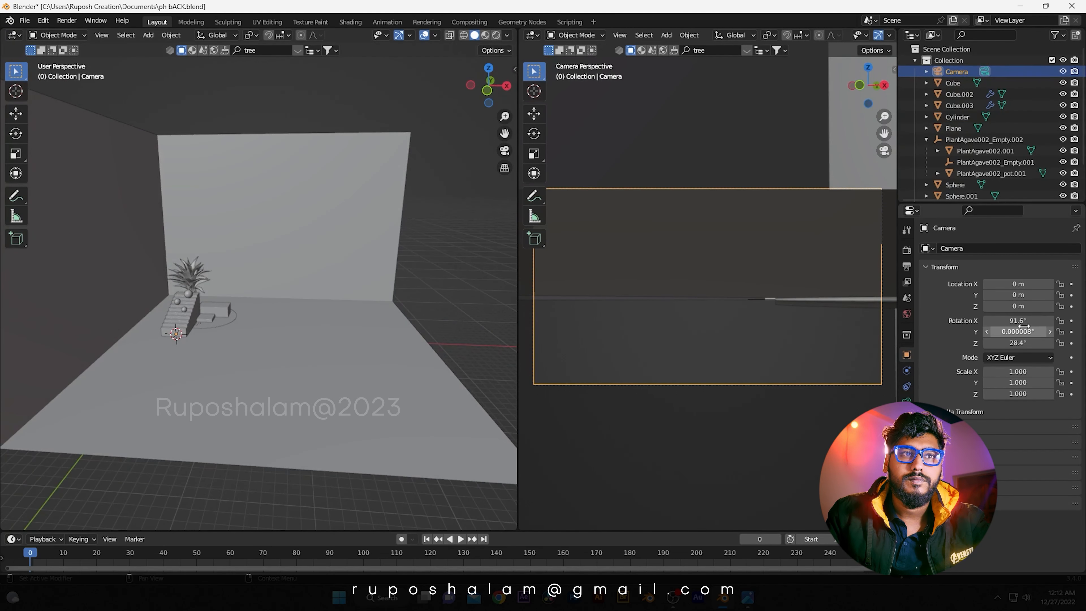
type("0")
key("Tab")
type("0")
key("Tab")
left_click(1018, 371)
left_click(1018, 321)
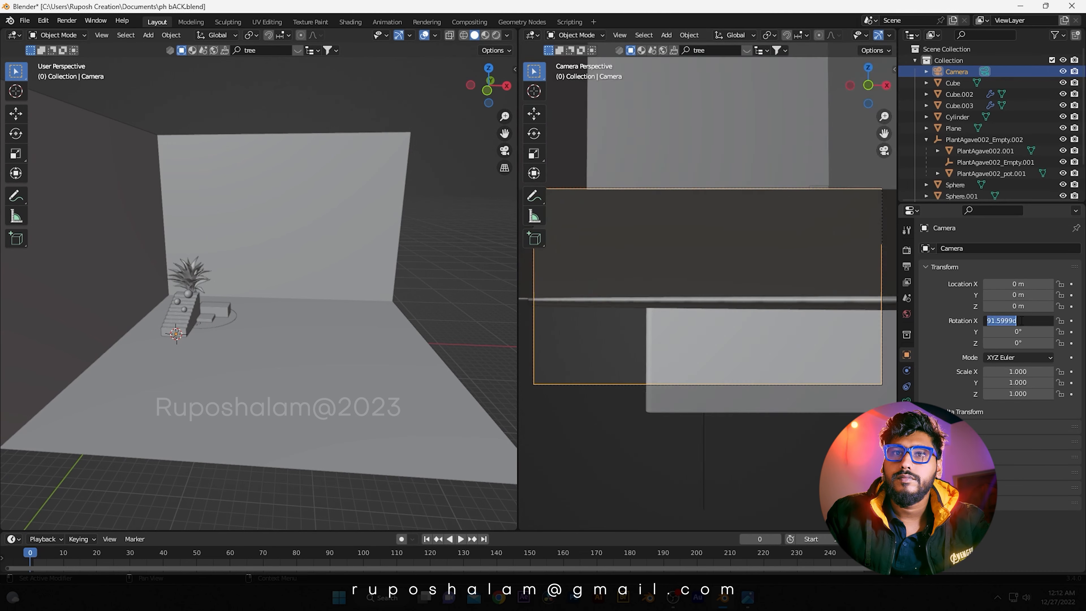
type("0")
key("Return")
- Raise the camera along Z to about 15.7 m above the origin
key("g")
key("z")
left_click(173, 253)
scroll(172, 248, "up", 3)
middle_click_drag(169, 248, 165, 235)
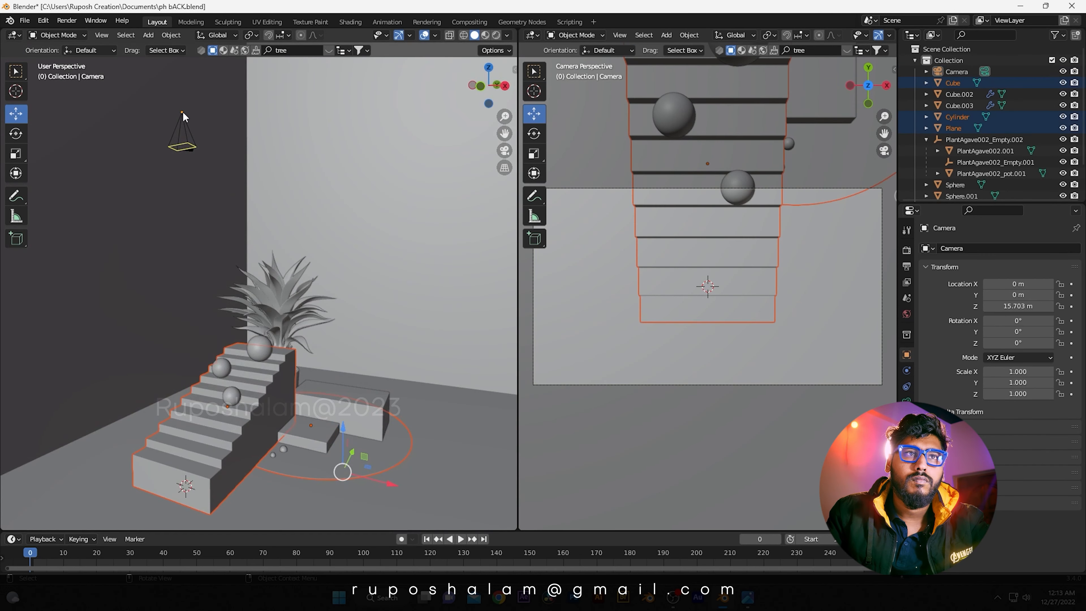
- Move the camera along X to about 8.57 m
left_click(183, 112)
key("g")
key("z")
key("x")
left_click(404, 142)
scroll(405, 141, "down", 4)
left_click(356, 215)
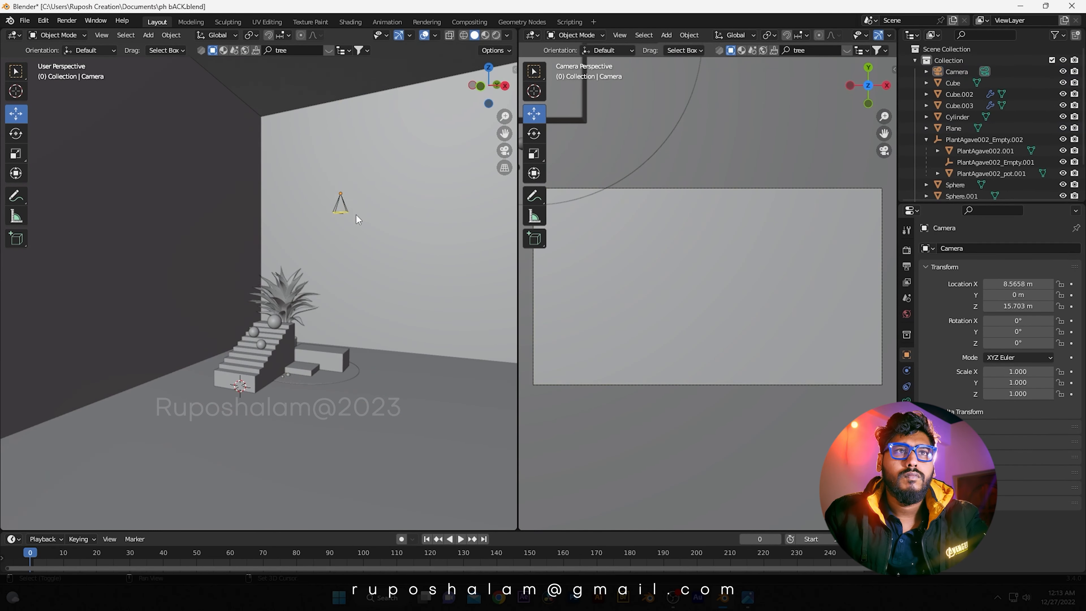
- Aim the camera at the podium with rotation 87°, 0°, 35.9° and location about X 9.39 m, Y -2.05 m, Z 7.48 m
scroll(361, 193, "up", 2)
left_click(366, 185)
left_click_drag(1033, 283, 919, 284)
left_click_drag(1028, 307, 1065, 324)
left_click_drag(998, 343, 1014, 344)
left_click_drag(1005, 306, 1030, 295)
left_click_drag(1022, 284, 1082, 284)
left_click_drag(1022, 307, 920, 295)
left_click_drag(1018, 284, 721, 284)
- Move the camera in top view about 7.66 m in X and 1.22 m in negative Y
key("KP_7")
scroll(311, 341, "up", 3)
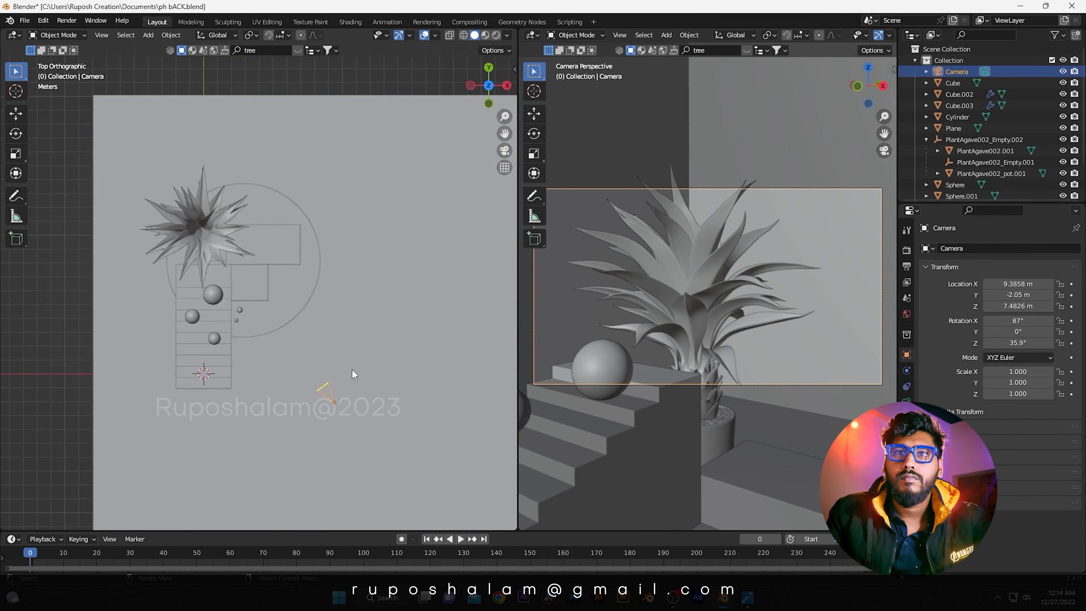
key("g")
left_click(448, 408)
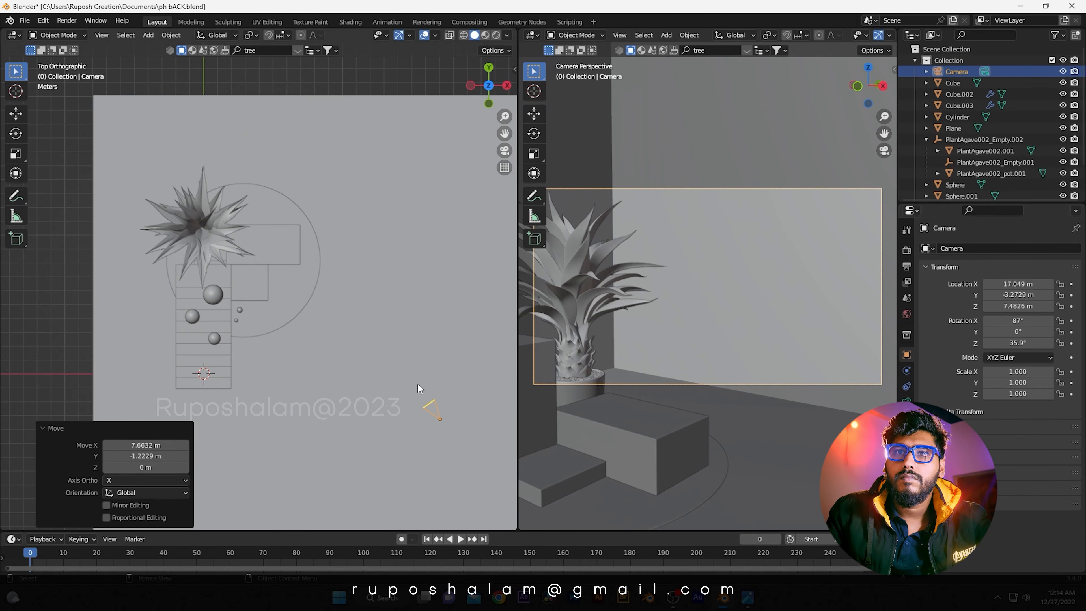
- Set the camera's focal length to 105 mm
left_click(907, 399)
double_click(1018, 302)
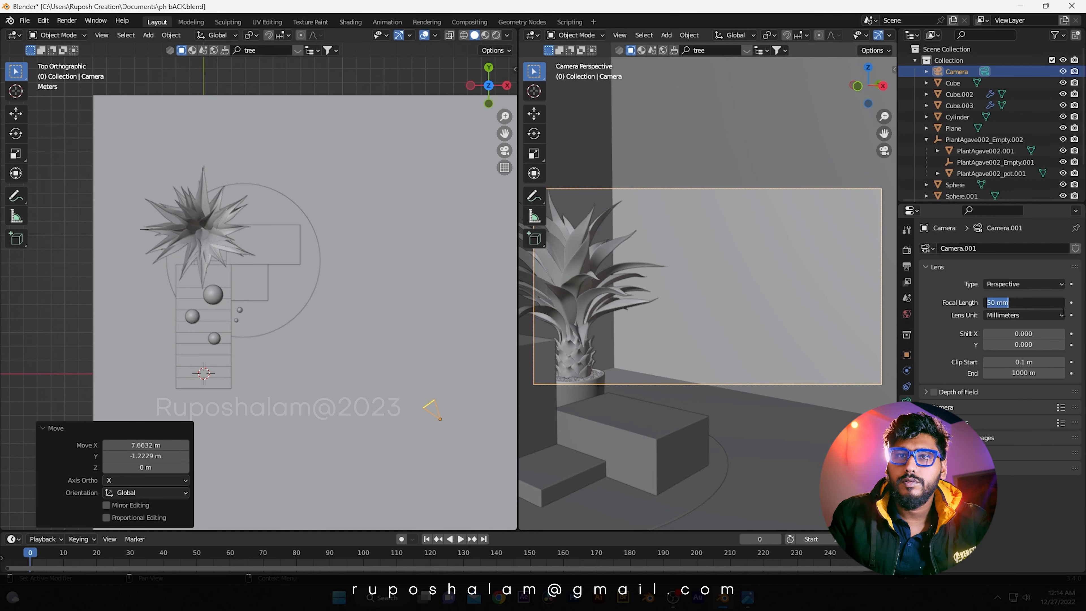
type("105")
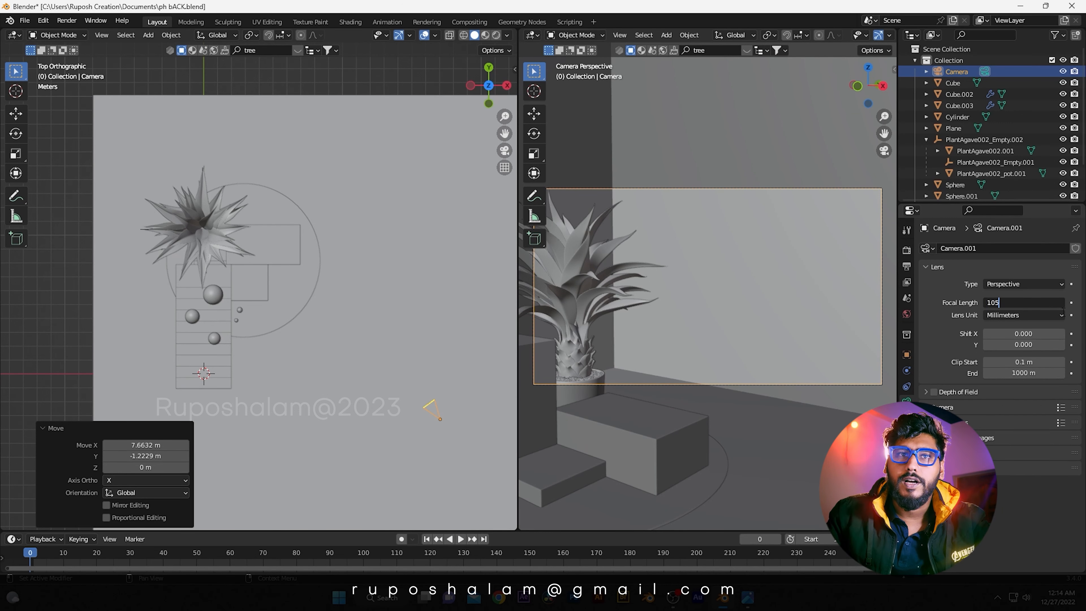
key("Return")
- Pull the camera back in top view by about 31.27 m in X and 50.71 m in negative Y
middle_click_drag(440, 420, 449, 409, "shift")
left_click(447, 406)
scroll(261, 231, "down", 4)
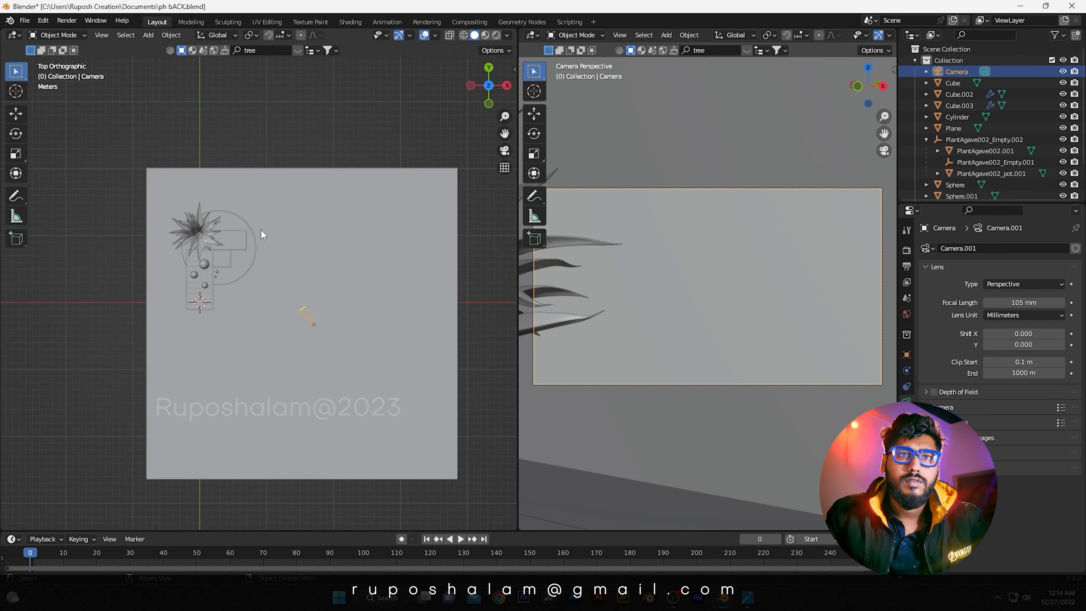
key("g")
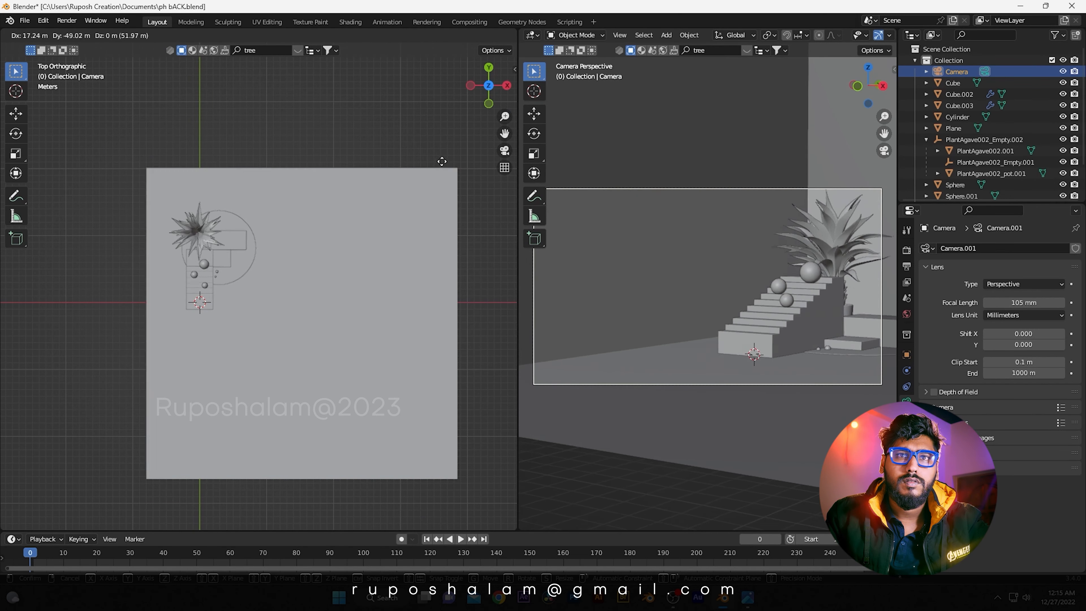
left_click(21, 177)
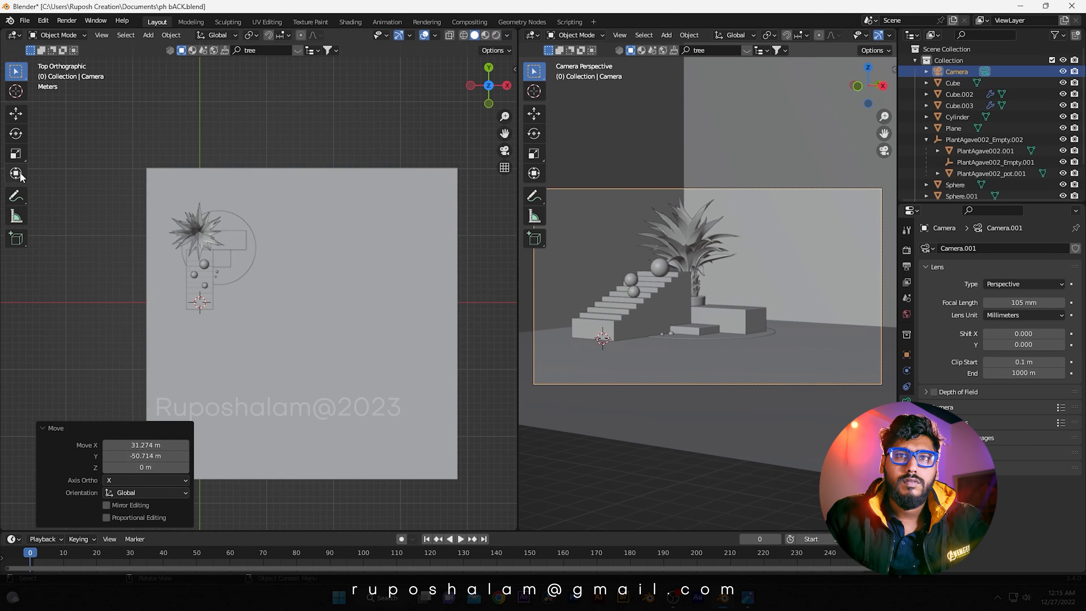
- Fine-tune the camera's location to X 49.103 m, Y -53.267 m and Z 8.8826 m
middle_click_drag(305, 276, 277, 223)
scroll(280, 285, "down", 5)
scroll(280, 285, "up", 2)
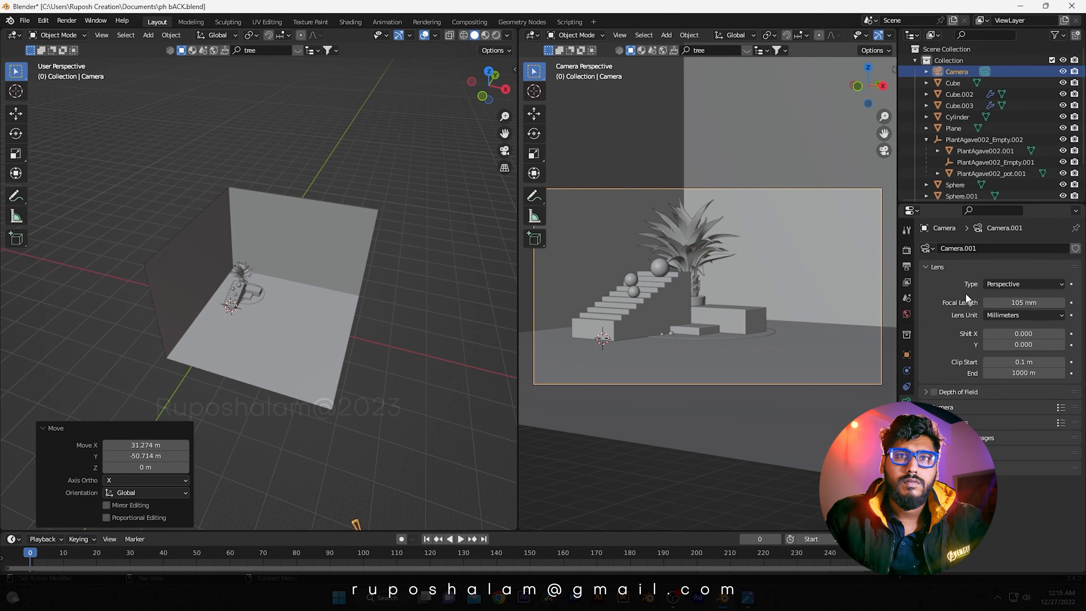
left_click(906, 355)
mouse_move(1018, 306)
left_mouse_down()
mouse_move(1035, 306)
mouse_move(1024, 306)
left_mouse_up()
left_click_drag(1018, 295, 1043, 283)
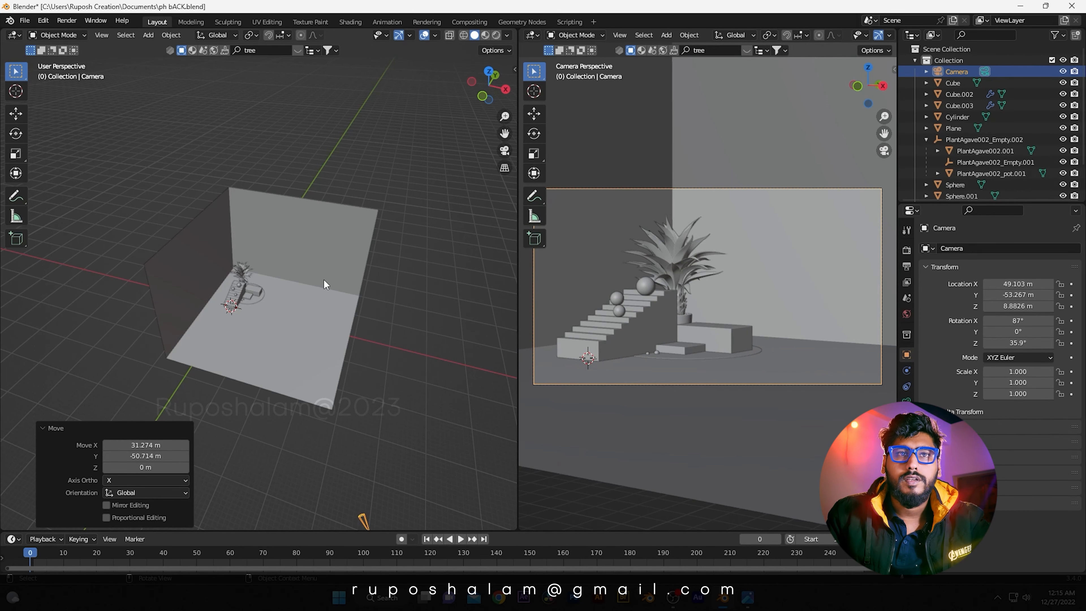
- Widen the camera viewport and compare its framing with the reference image
left_click_drag(519, 304, 334, 308)
key("alt+Tab")
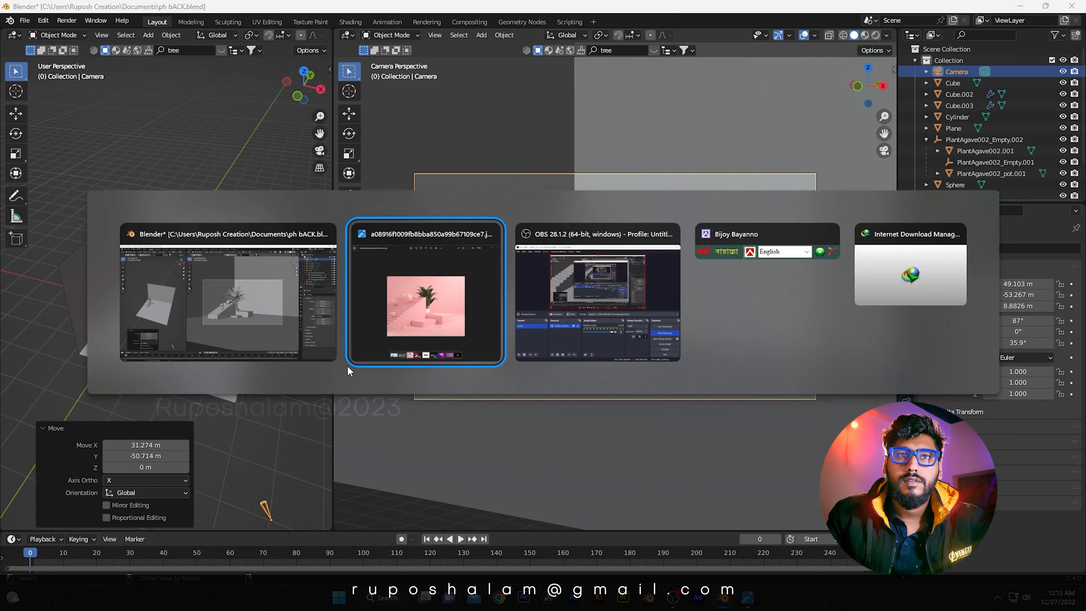
key("alt+Tab")
- Set the render resolution to 1920 × 1500 px
left_click(906, 266)
double_click(1031, 274)
type("1920")
key("Return")
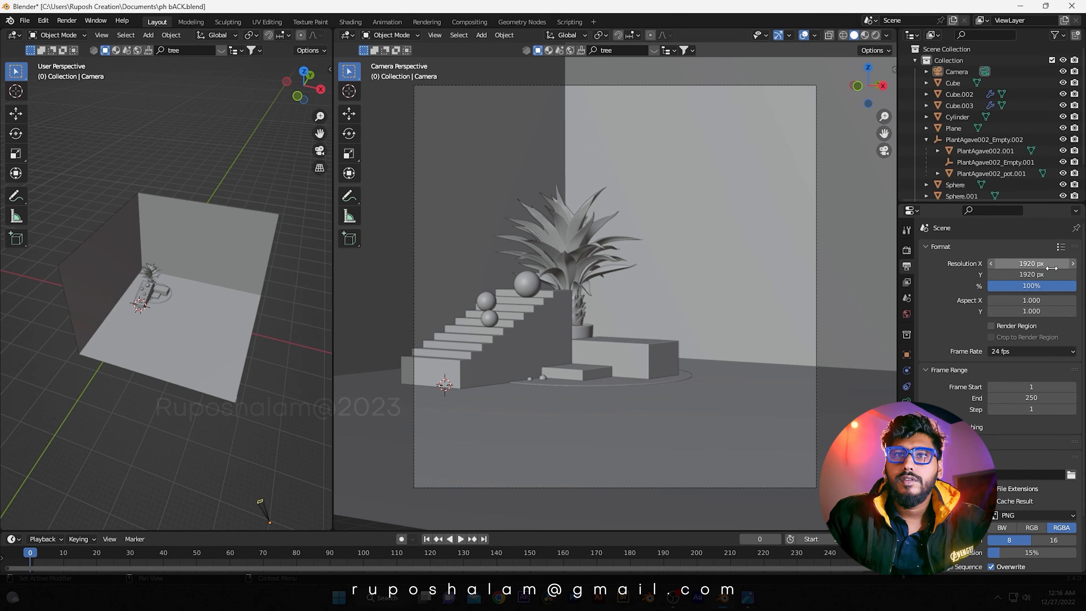
mouse_move(1031, 275)
left_mouse_down()
mouse_move(986, 274)
mouse_move(1043, 275)
left_mouse_up()
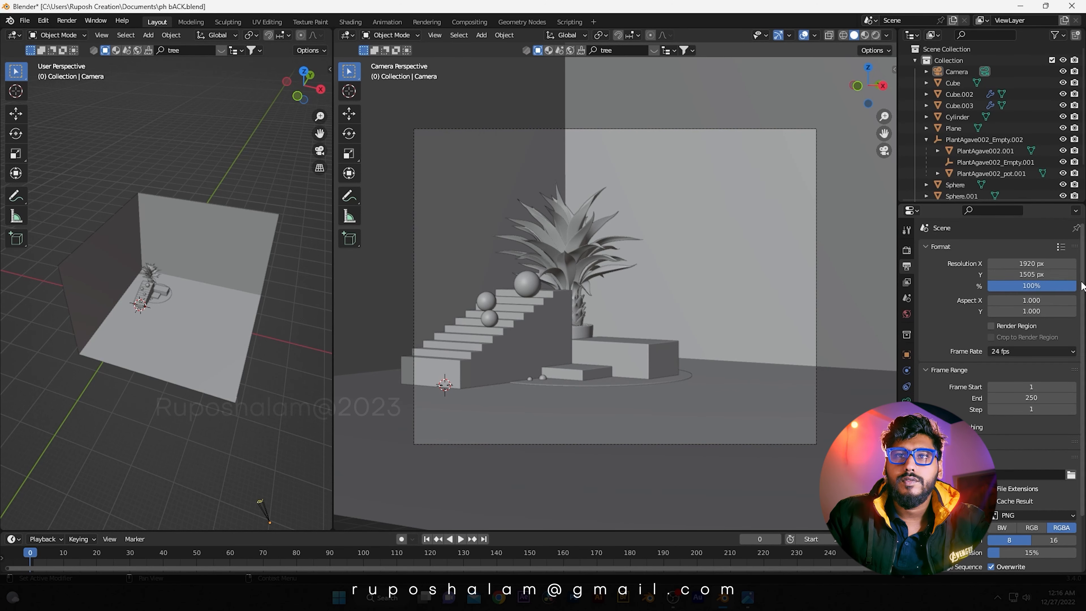
left_click(1043, 275)
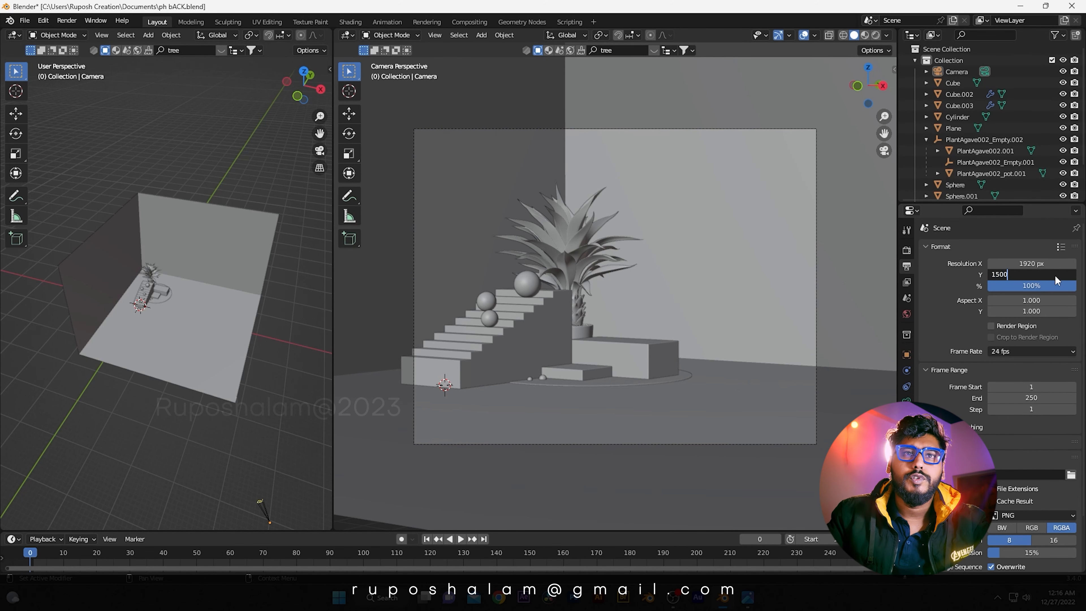
key("Return")
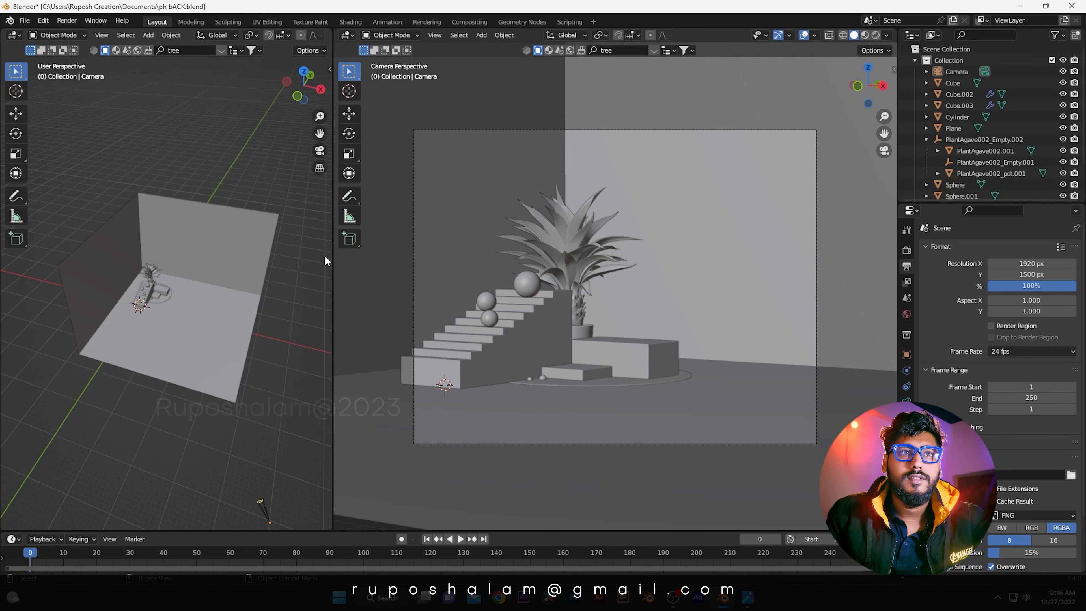
- Bring the podium closer in the free view and save the project file
middle_click_drag(214, 298, 209, 170)
scroll(185, 276, "up", 4)
scroll(201, 302, "down", 5)
key("ctrl+s")
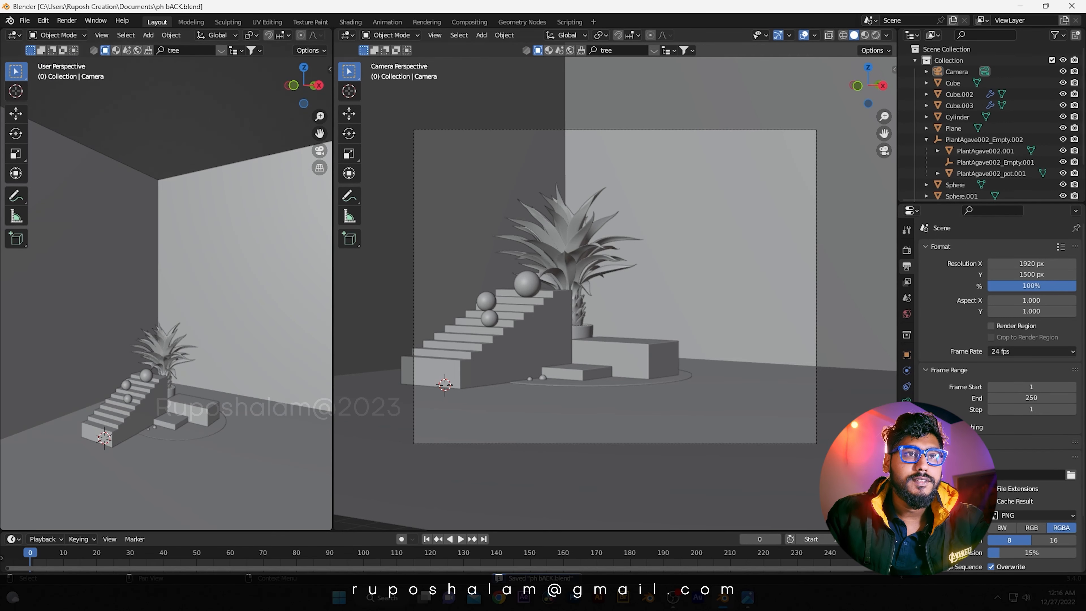
- Collapse the plant hierarchy, switch the camera view to rendered shading and open the render settings
left_click(926, 140)
middle_click_drag(164, 221, 169, 218)
left_click(876, 35)
left_click(907, 250)
- Add a Sun light at the scene origin and tilt its direction
left_click(148, 35)
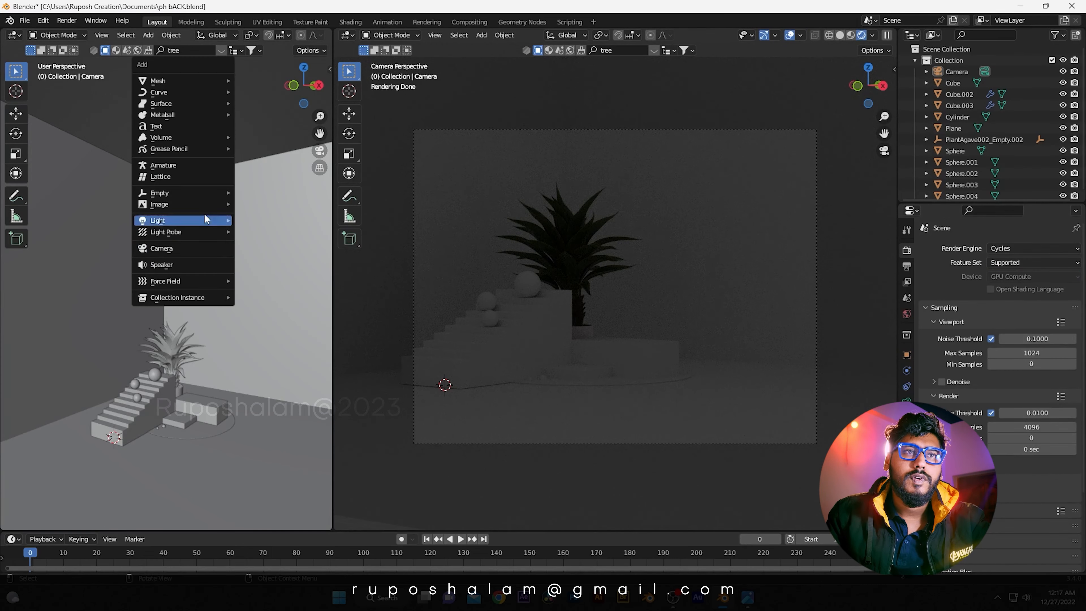
mouse_move(187, 221)
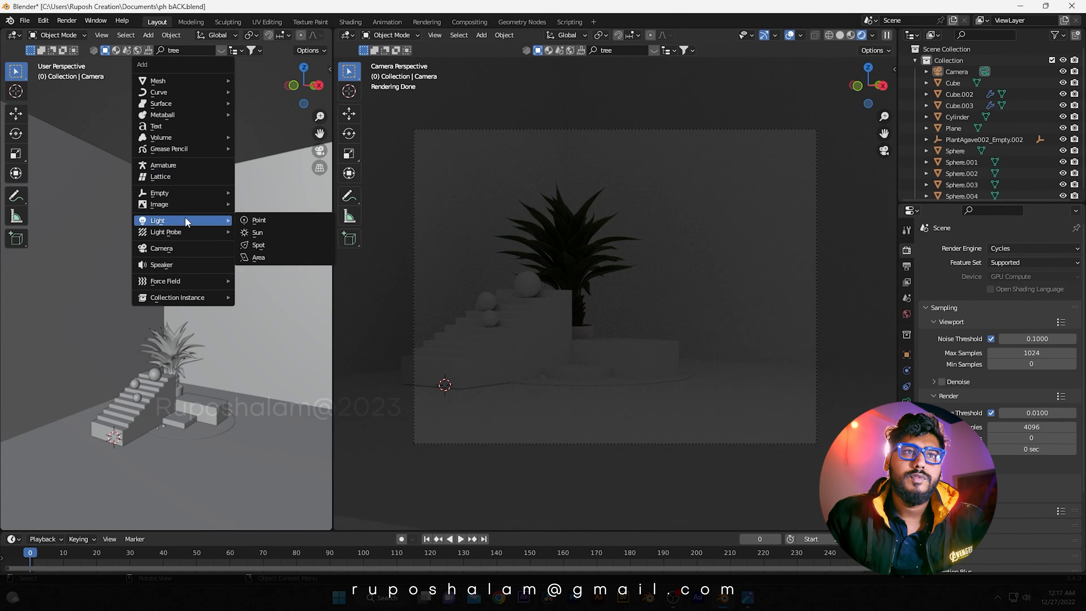
left_click(252, 232)
scroll(253, 238, "down", 4)
mouse_move(172, 380)
left_mouse_down()
mouse_move(203, 383)
mouse_move(157, 384)
left_mouse_up()
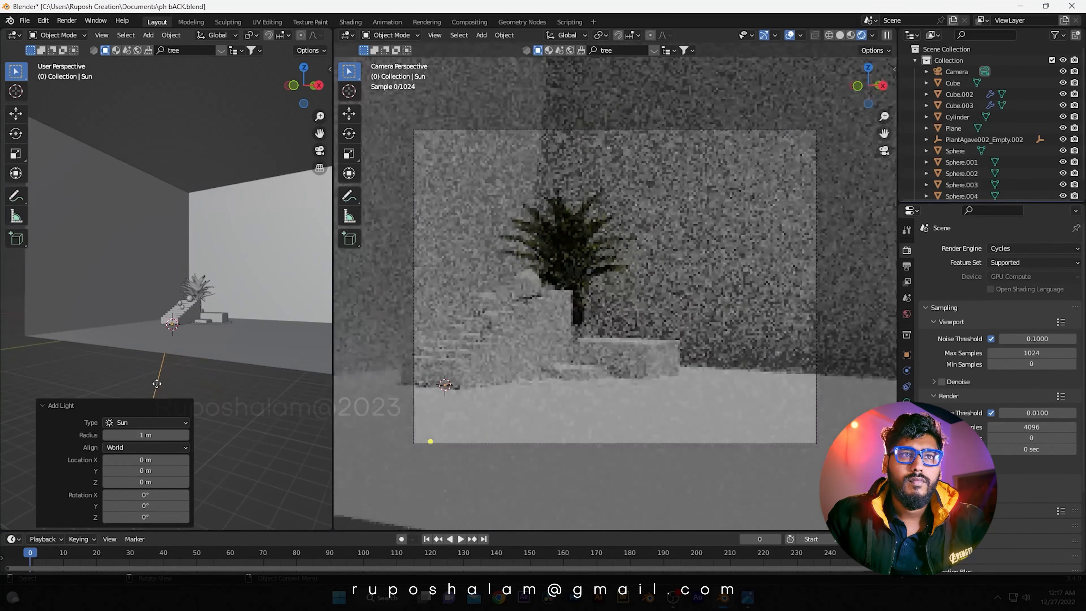